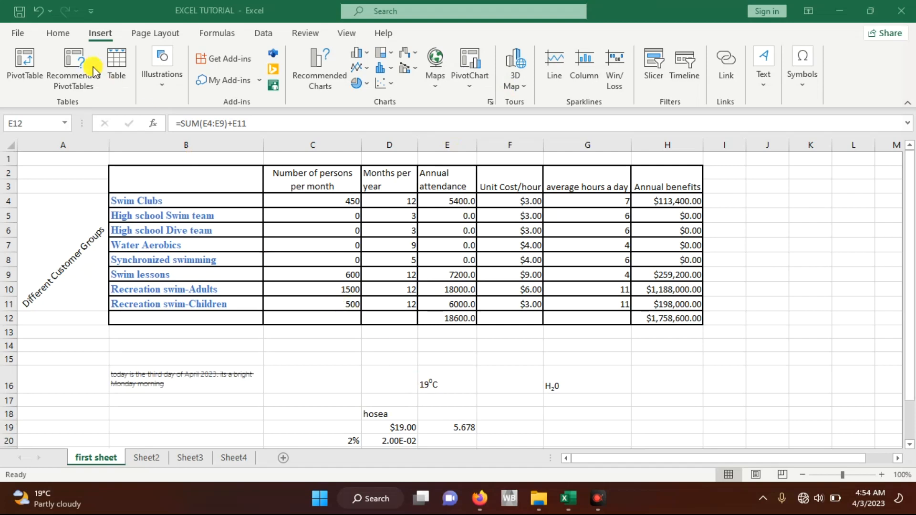
pyautogui.click(98, 39)
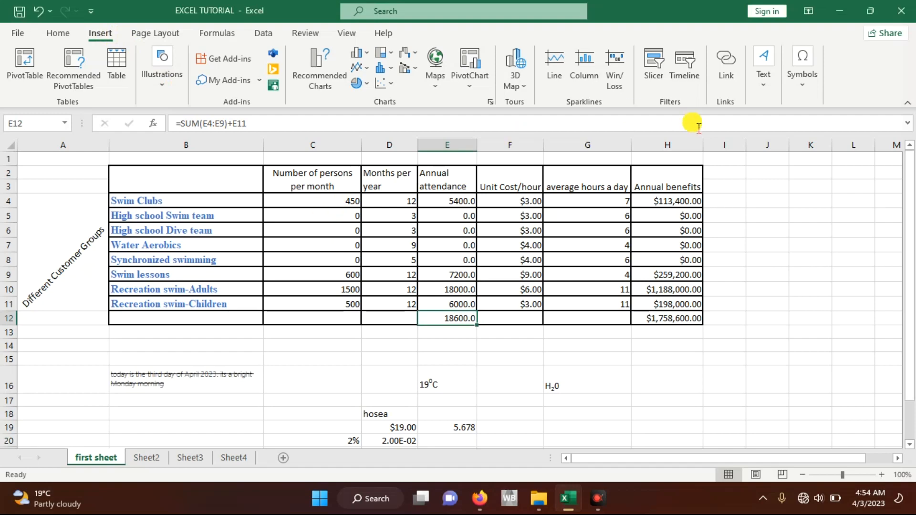
pyautogui.click(801, 84)
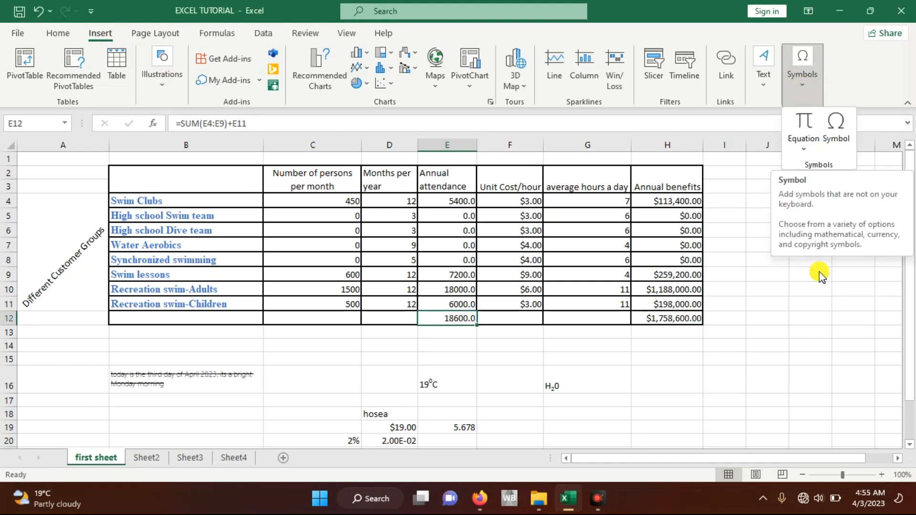
pyautogui.click(839, 134)
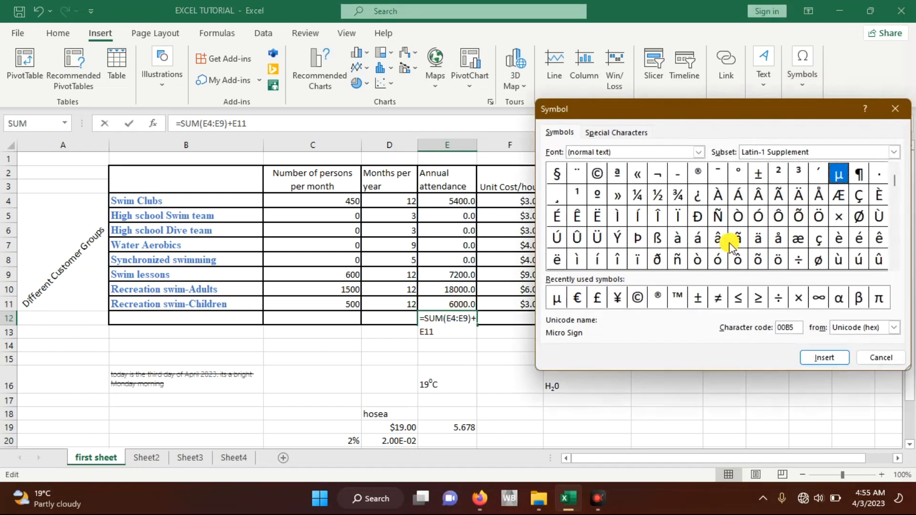
pyautogui.click(896, 109)
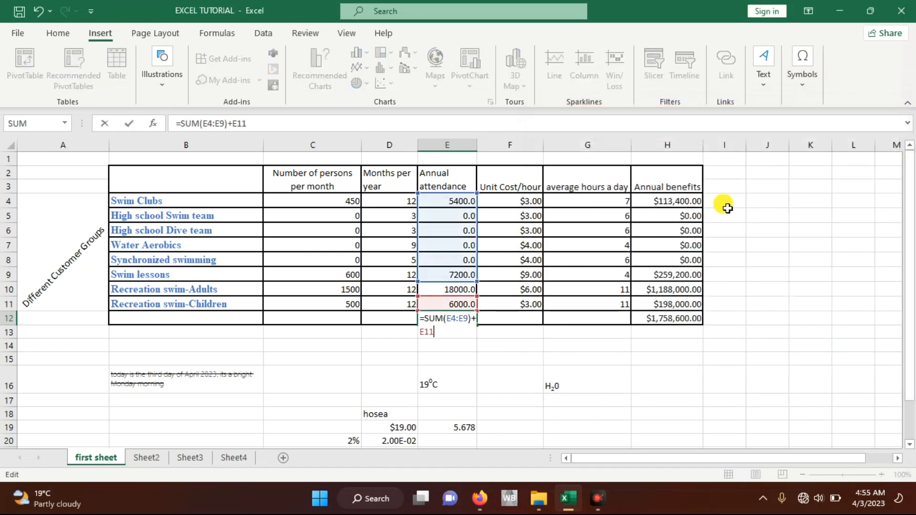
# Step: Insert the copyright symbol © into cell J6
pyautogui.click(782, 231)
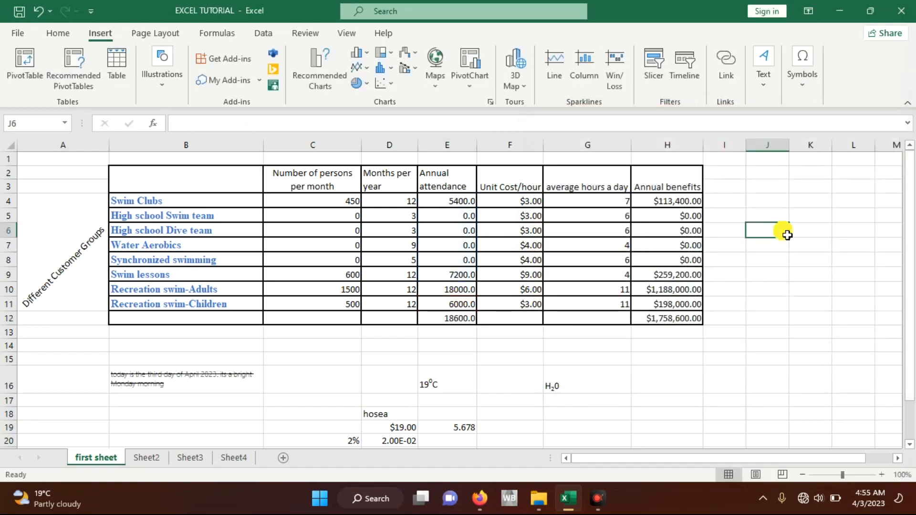
pyautogui.click(803, 76)
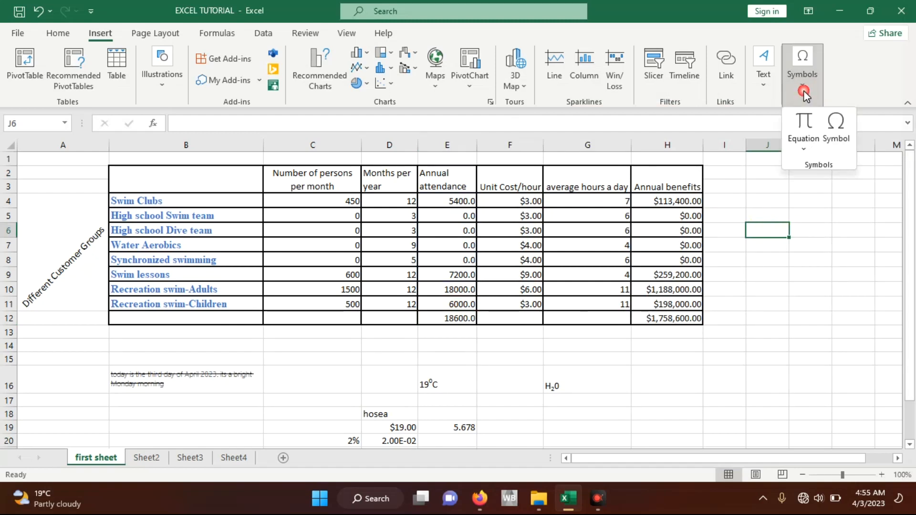
pyautogui.click(840, 122)
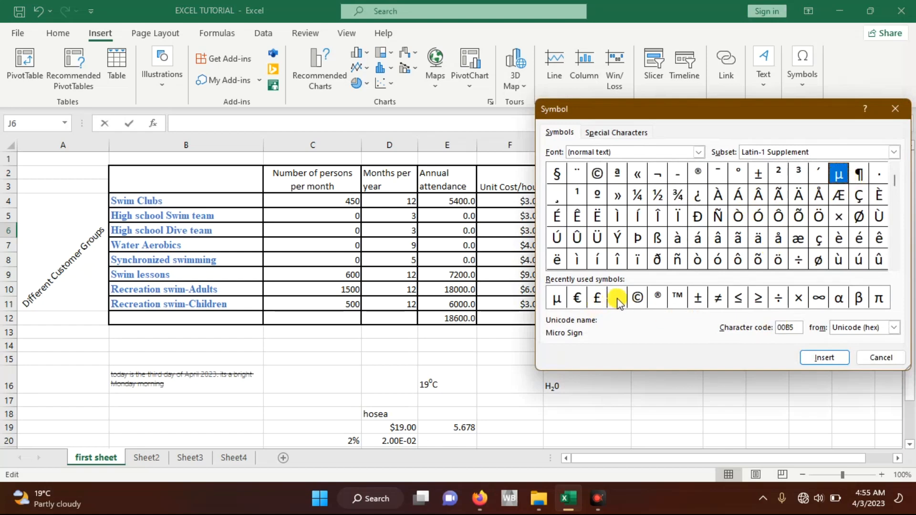
pyautogui.click(638, 297)
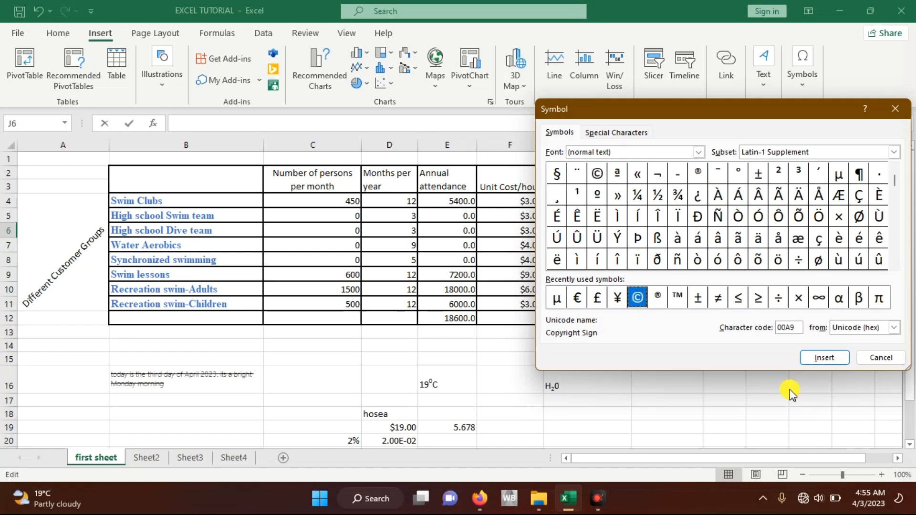
pyautogui.click(824, 358)
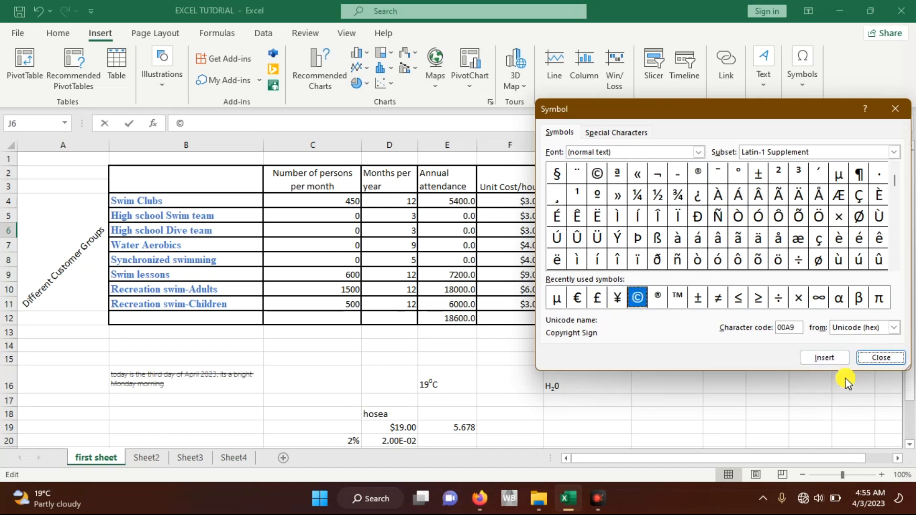
pyautogui.moveTo(778, 116); pyautogui.dragTo(486, 199)
pyautogui.click(602, 203)
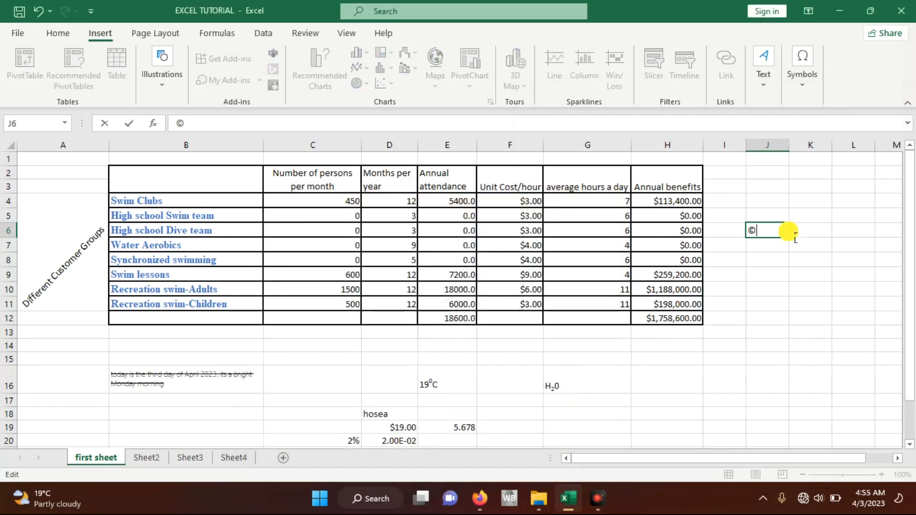
pyautogui.click(761, 254)
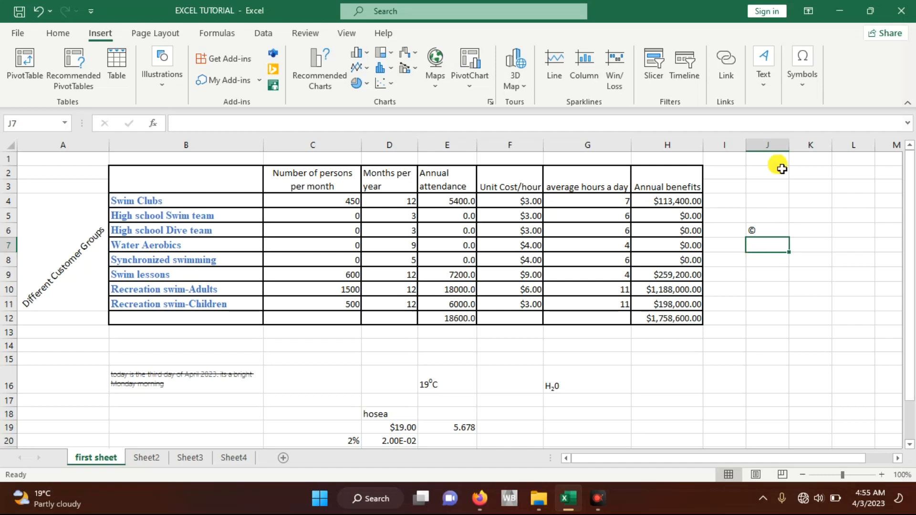
# Step: Insert a new blank equation and place it directly below the copyright symbol in column J
pyautogui.click(806, 77)
pyautogui.click(803, 146)
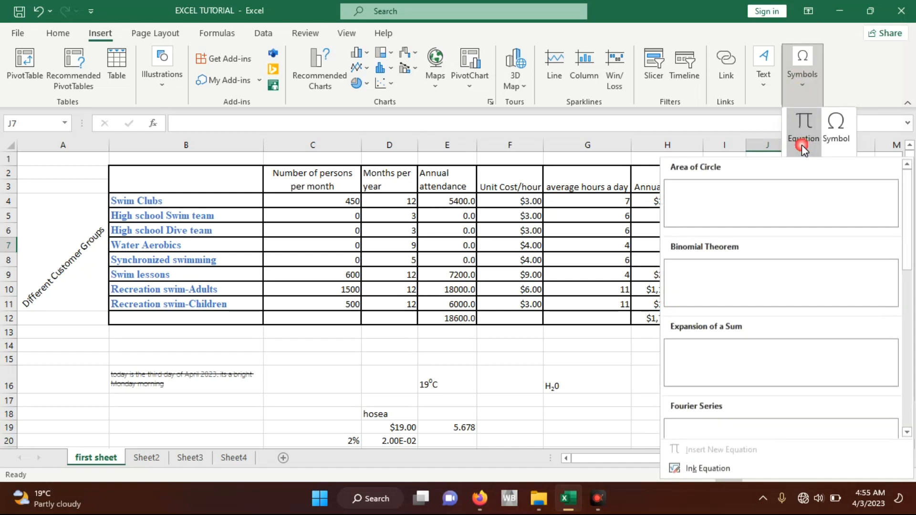
pyautogui.click(803, 118)
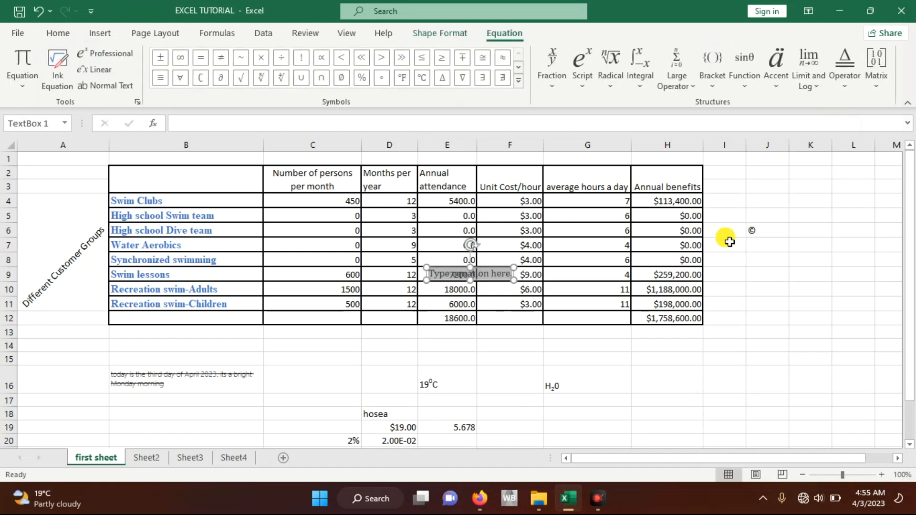
pyautogui.moveTo(469, 275); pyautogui.dragTo(778, 246)
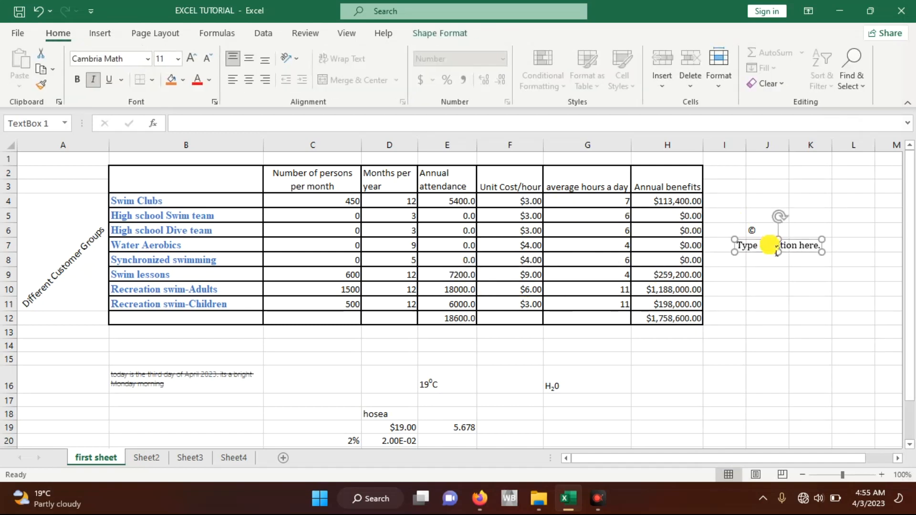
# Step: Enter r over pi as a stacked fraction in the equation and shift it slightly right within column J
pyautogui.click(777, 247)
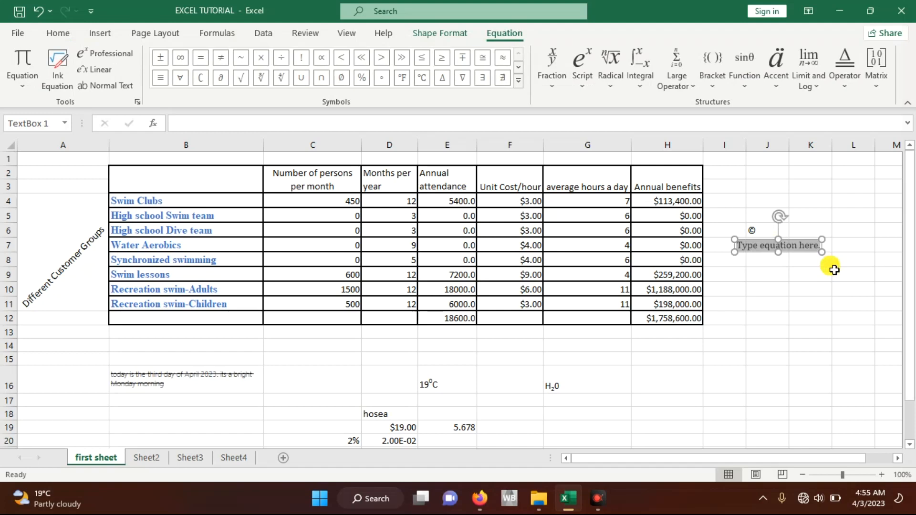
pyautogui.write('r/')
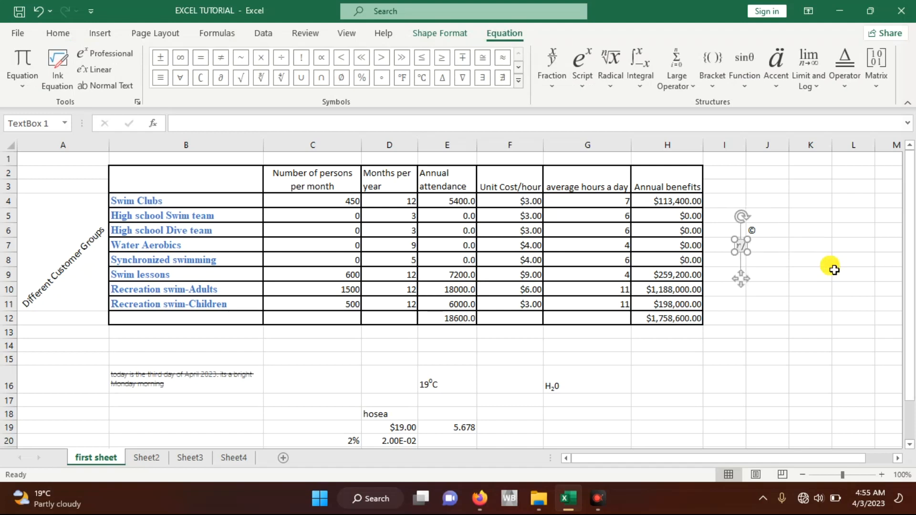
pyautogui.write('pi')
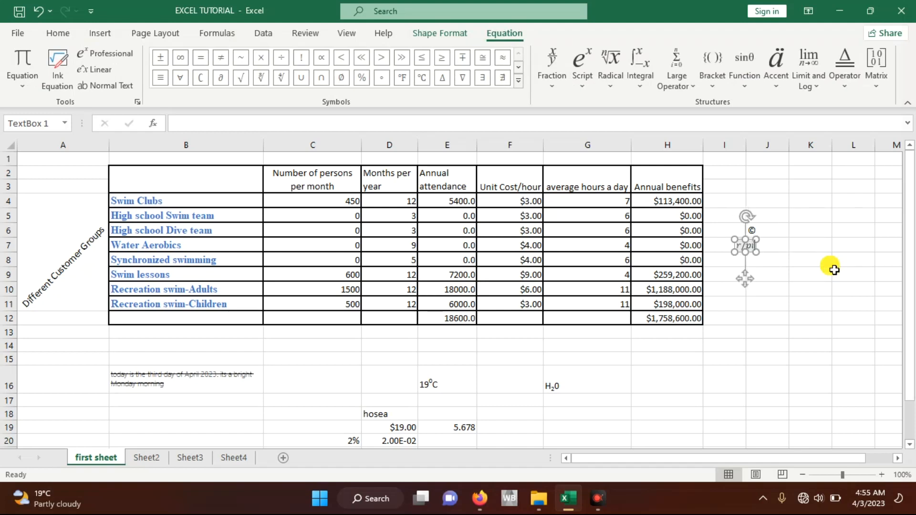
pyautogui.press('space')
pyautogui.click(773, 256)
pyautogui.click(741, 245)
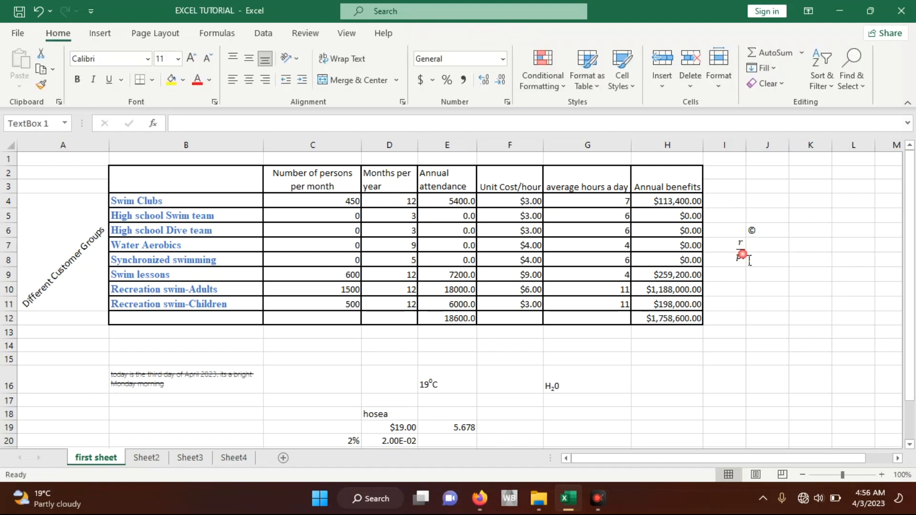
pyautogui.moveTo(741, 245); pyautogui.dragTo(765, 244)
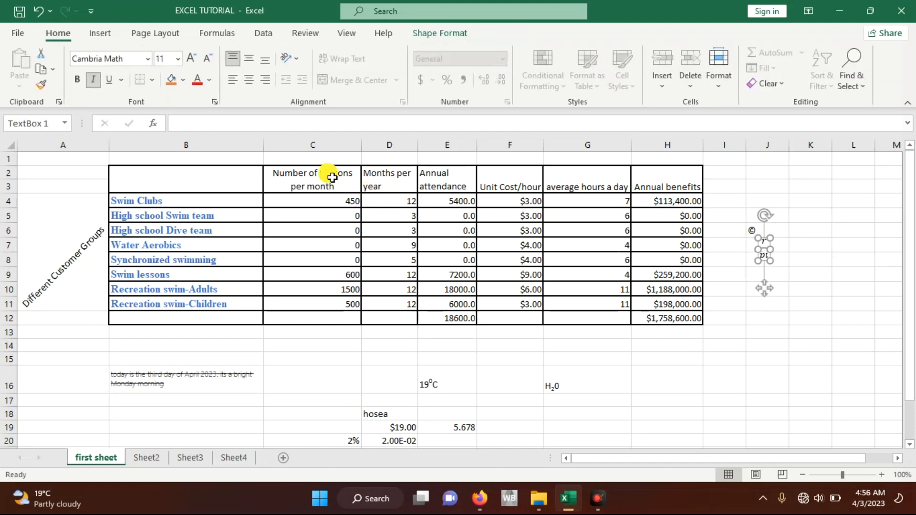
pyautogui.click(108, 34)
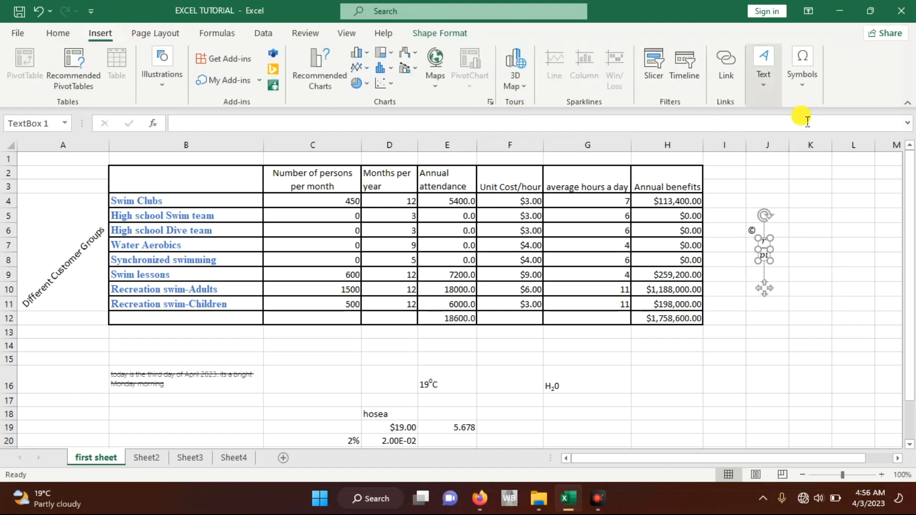
pyautogui.click(795, 84)
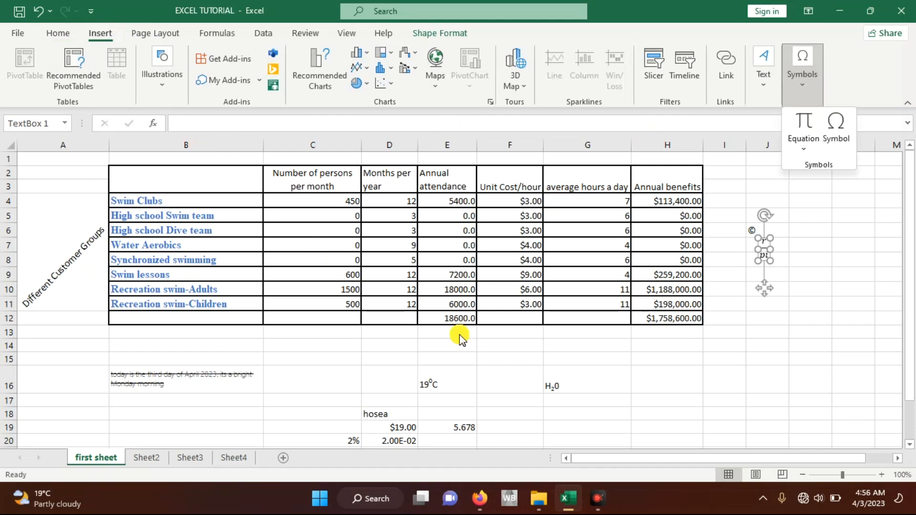
pyautogui.click(374, 335)
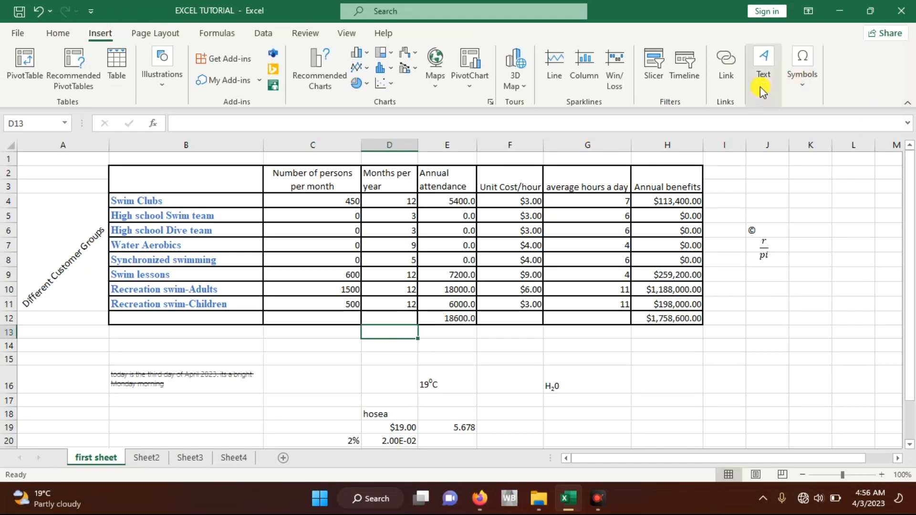
pyautogui.click(802, 86)
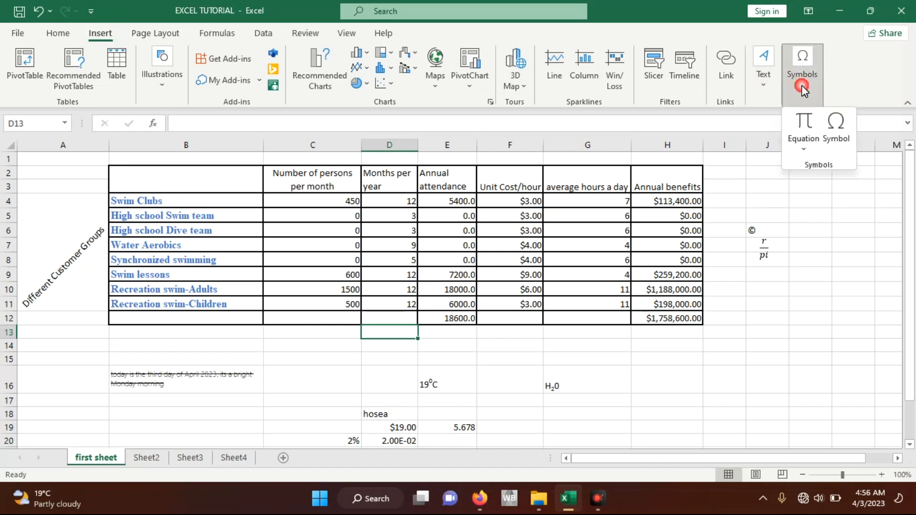
pyautogui.click(762, 86)
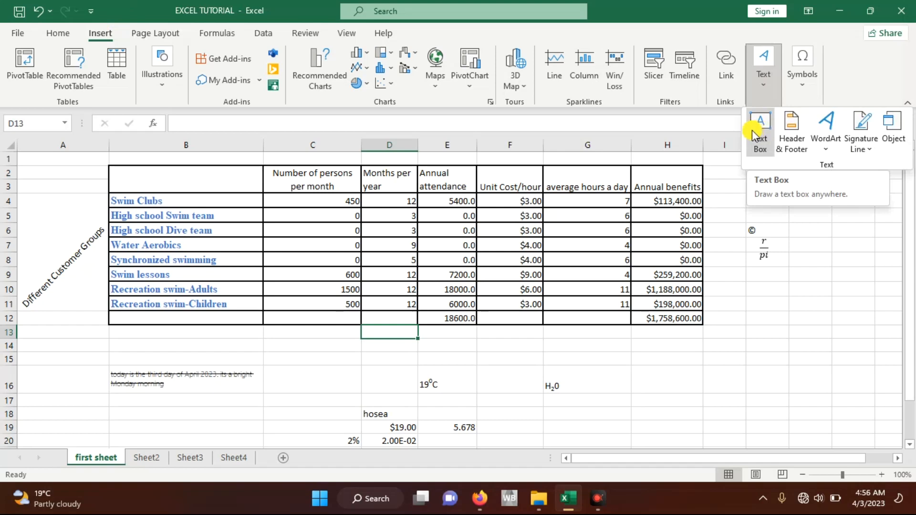
pyautogui.click(839, 252)
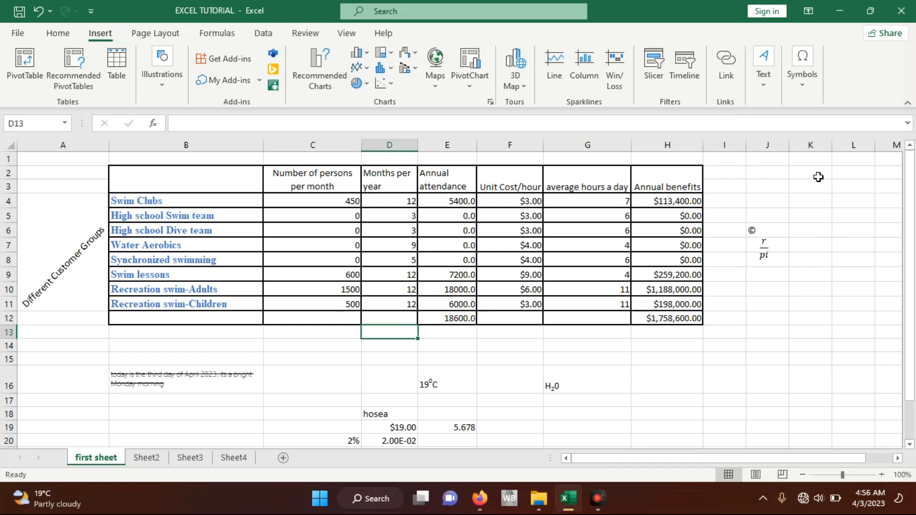
# Step: Add a text box reading "this cell is defined by a row and column" above the copyright symbol and nudge it slightly up and right
pyautogui.click(769, 87)
pyautogui.click(763, 117)
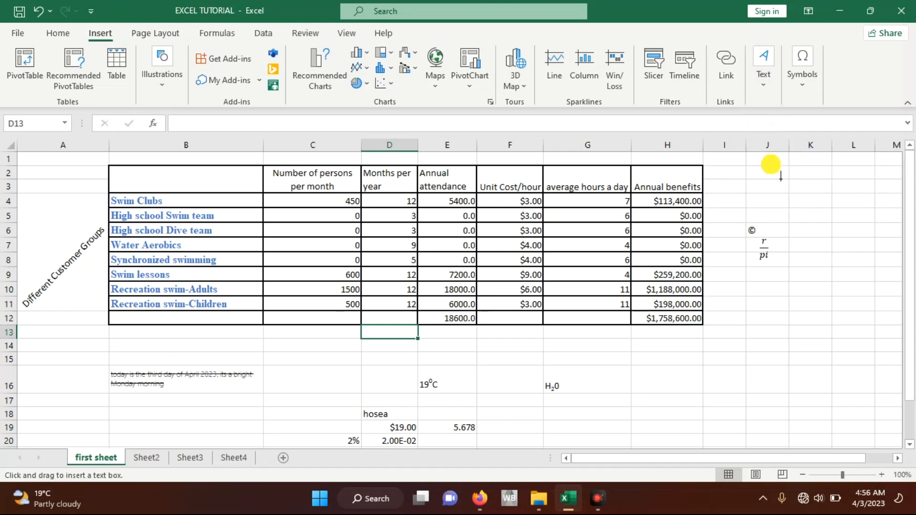
pyautogui.moveTo(752, 173); pyautogui.dragTo(843, 229)
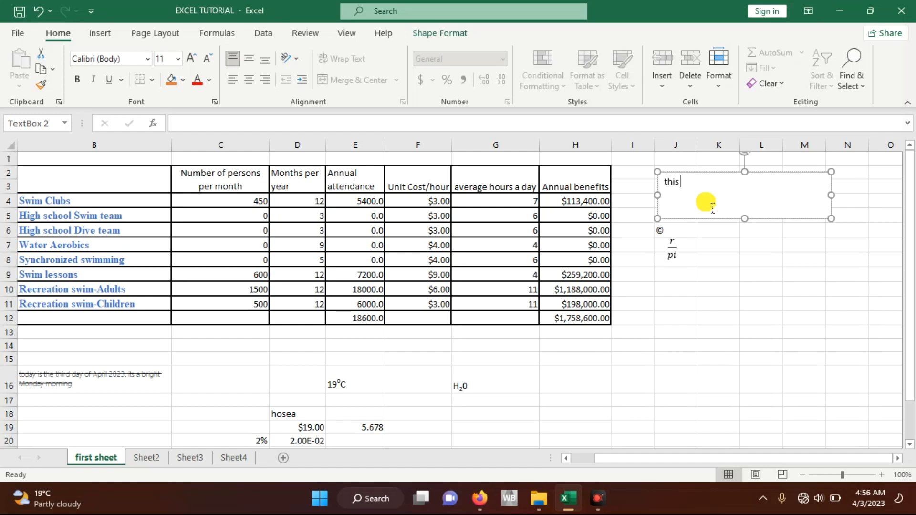
pyautogui.write('ell is defined by a row and column')
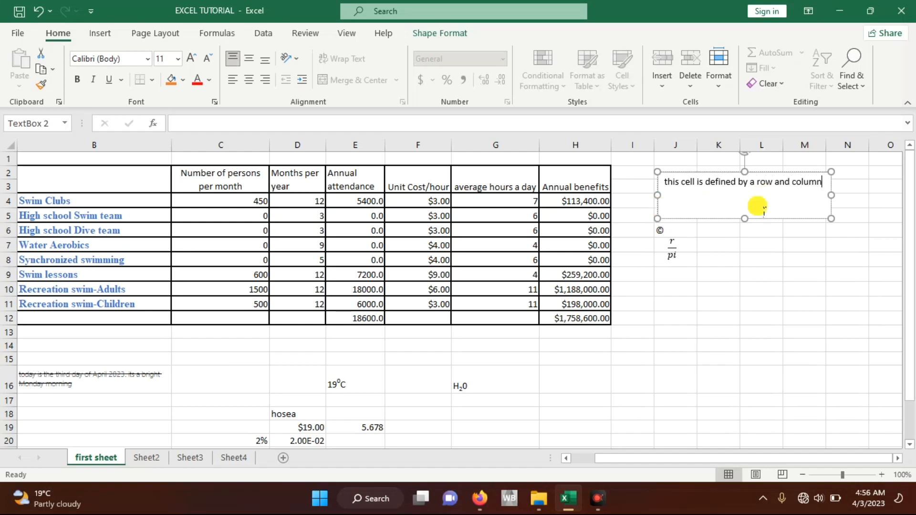
pyautogui.click(749, 259)
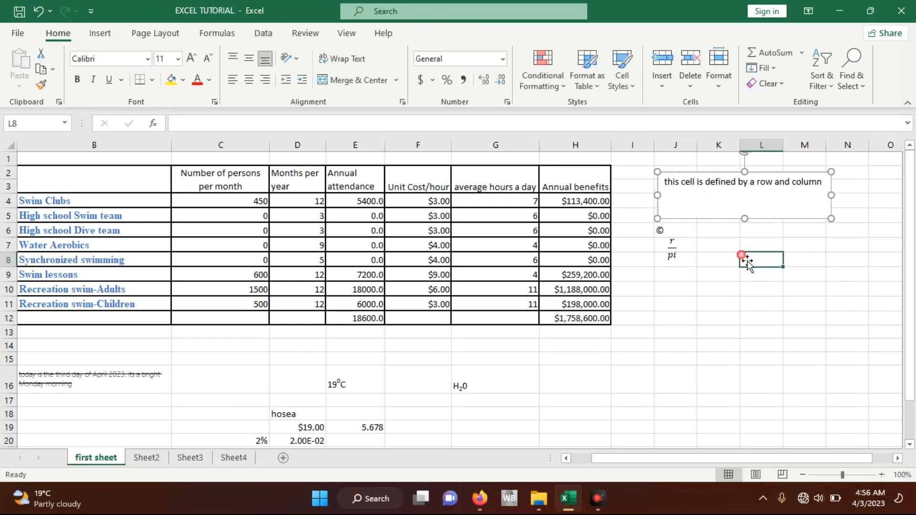
pyautogui.click(722, 181)
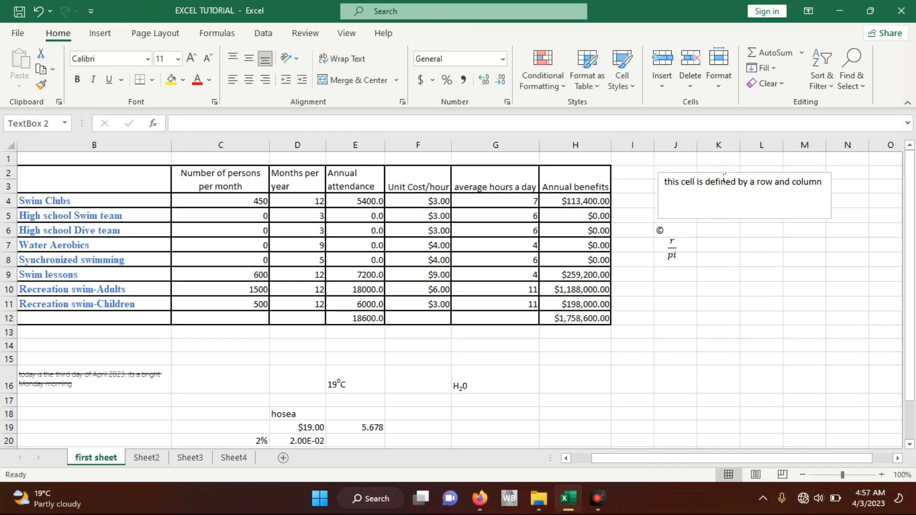
pyautogui.moveTo(722, 180)
pyautogui.mouseDown()
pyautogui.moveTo(698, 217)
pyautogui.moveTo(688, 346)
pyautogui.moveTo(769, 300)
pyautogui.moveTo(732, 175)
pyautogui.mouseUp()
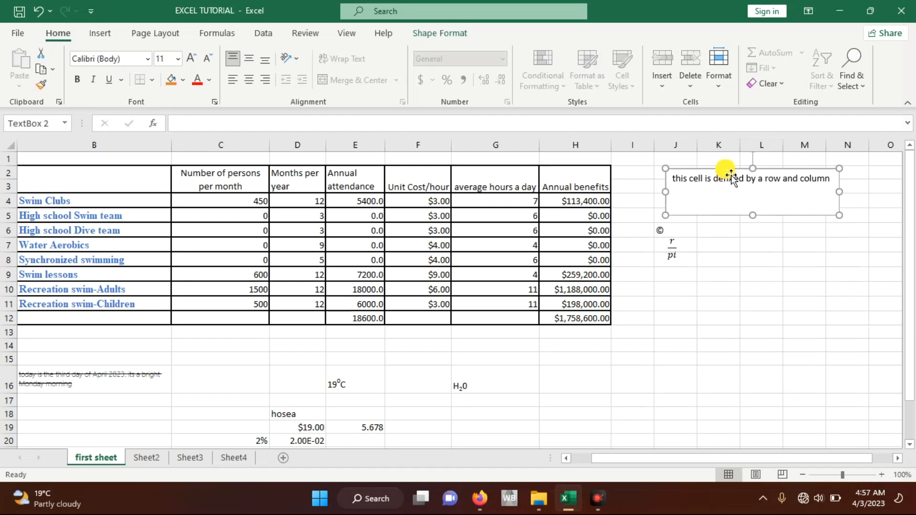
# Step: Switch to Sheet2 and select the empty cell F14 between the two groups of tables
pyautogui.click(107, 38)
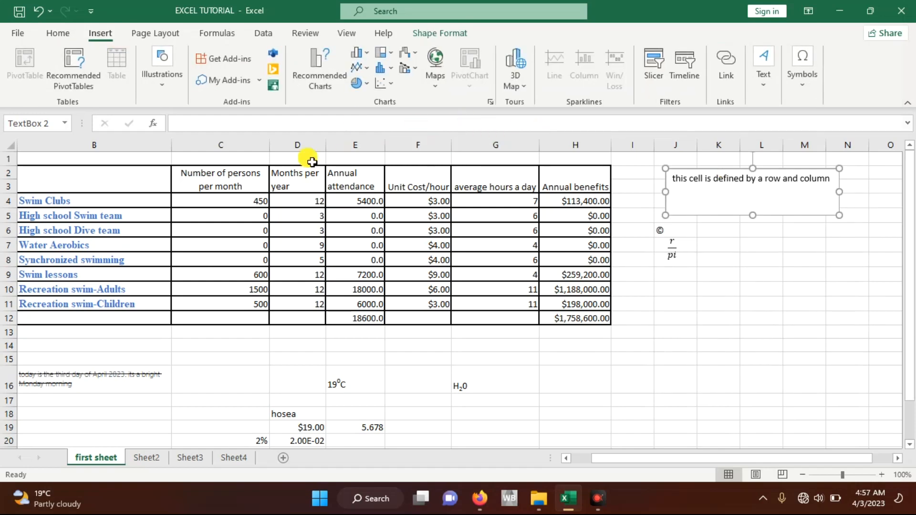
pyautogui.hscroll(-1, 365, 187)
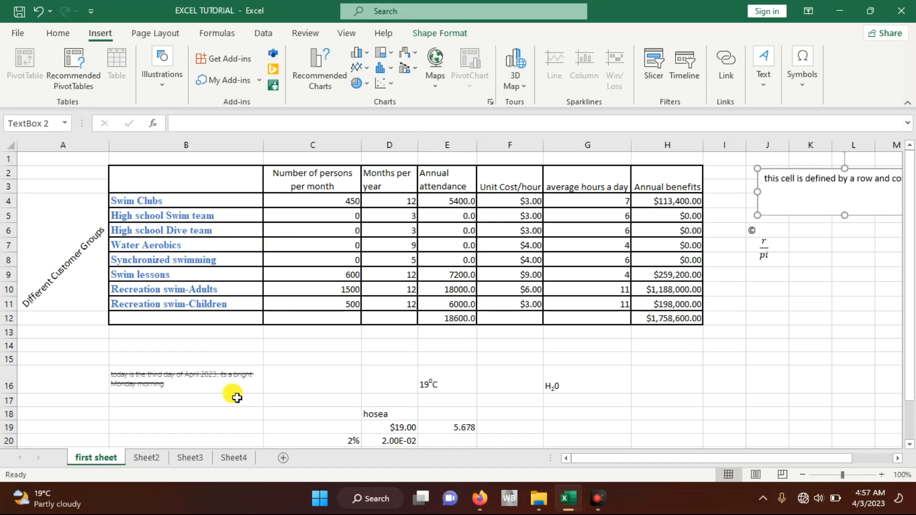
pyautogui.click(148, 458)
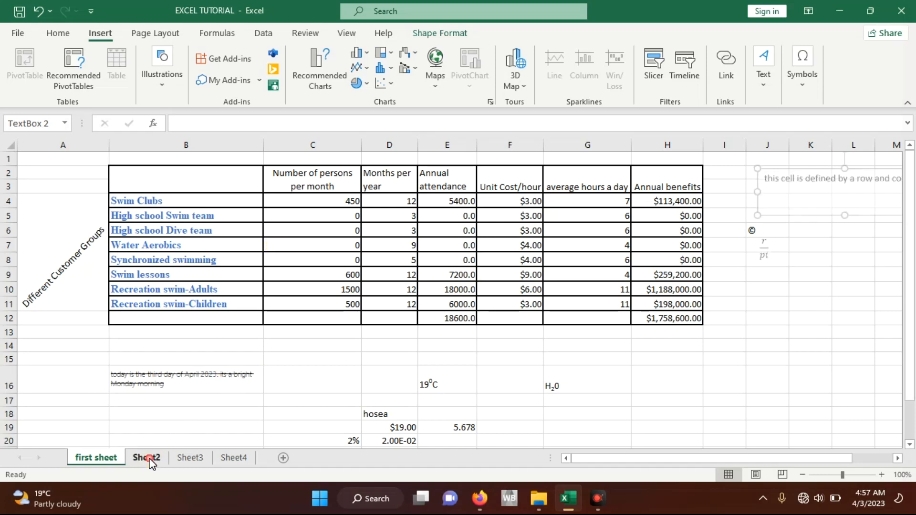
pyautogui.click(357, 340)
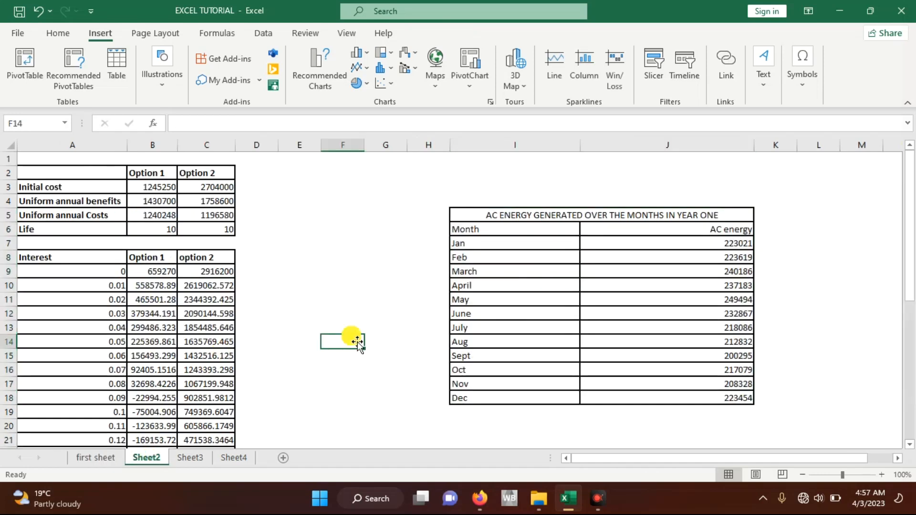
# Step: Select the April cell in the monthly AC energy table and bring up the full list of chart types beside it
pyautogui.scroll(-2, 353, 338)
pyautogui.scroll(2, 354, 337)
pyautogui.scroll(-1, 353, 339)
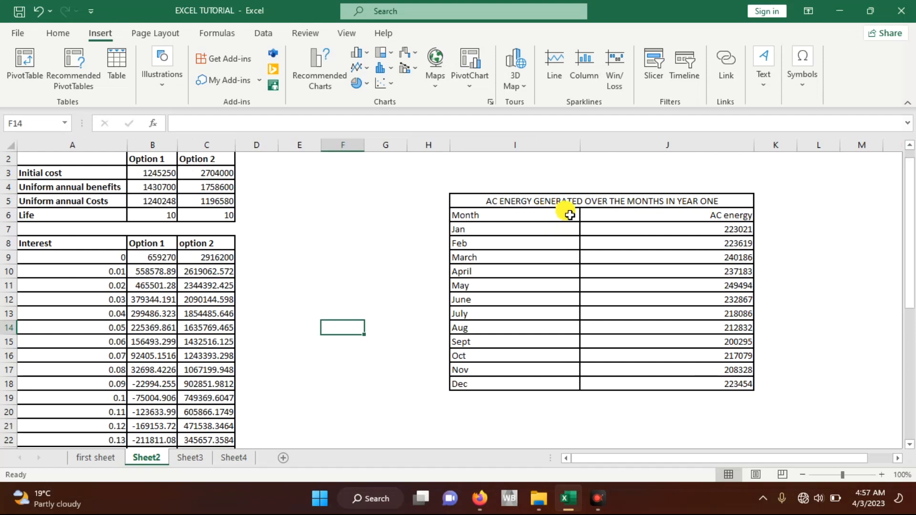
pyautogui.click(569, 216)
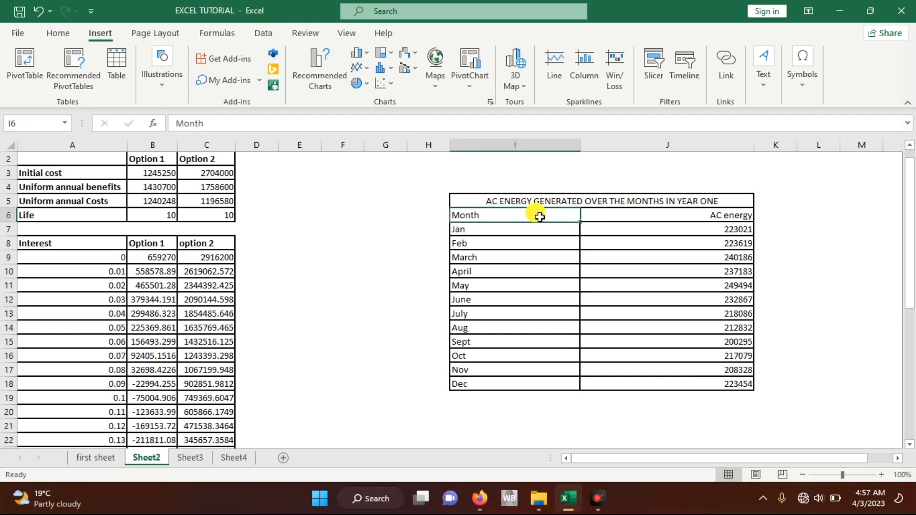
pyautogui.click(515, 230)
pyautogui.click(523, 275)
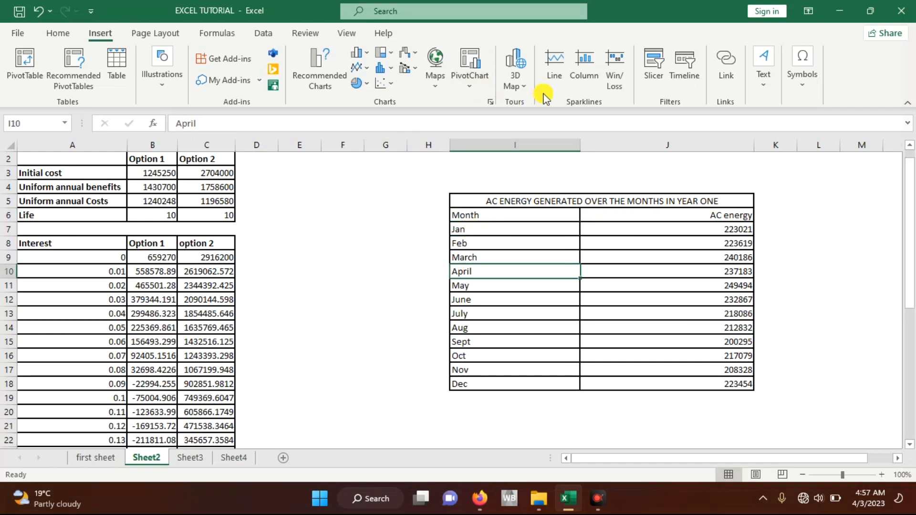
pyautogui.click(490, 102)
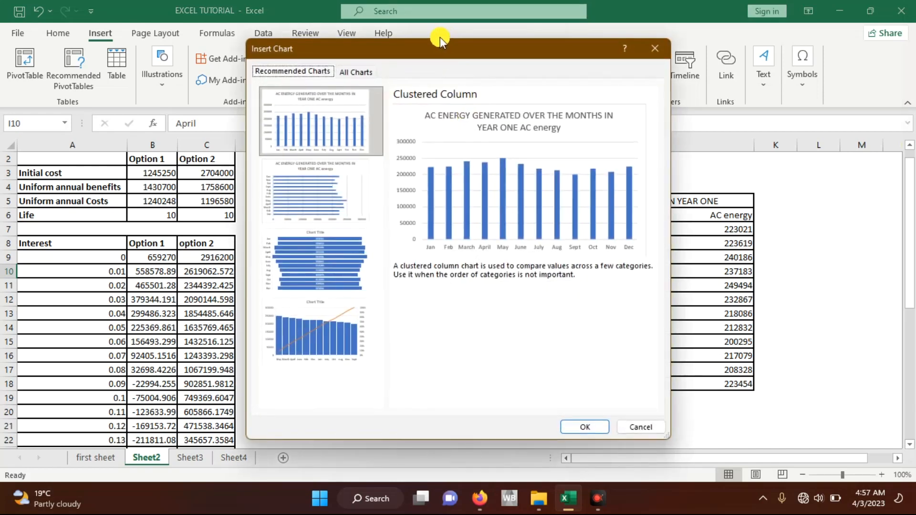
pyautogui.click(356, 72)
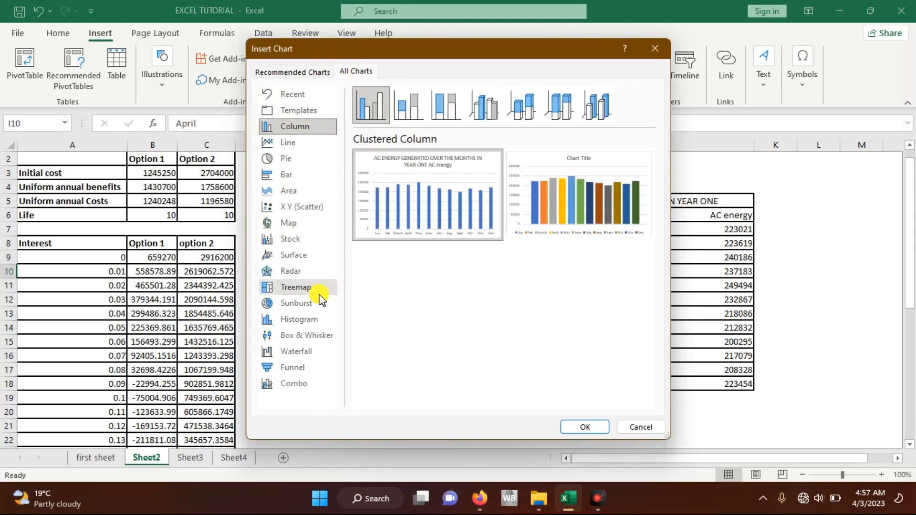
pyautogui.moveTo(366, 55); pyautogui.dragTo(222, 47)
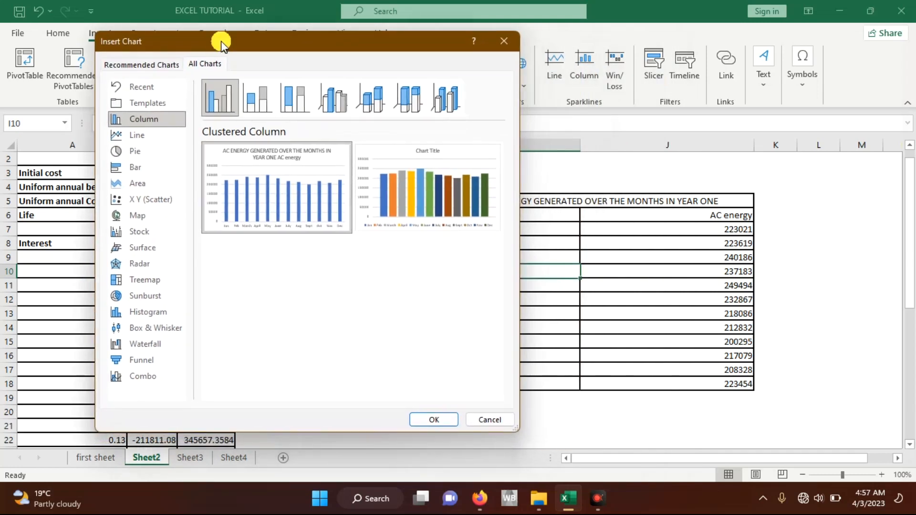
# Step: Preview the pie chart subtypes for the AC energy data, including Pie, 3-D Pie, Bar of Pie and Doughnut
pyautogui.click(139, 150)
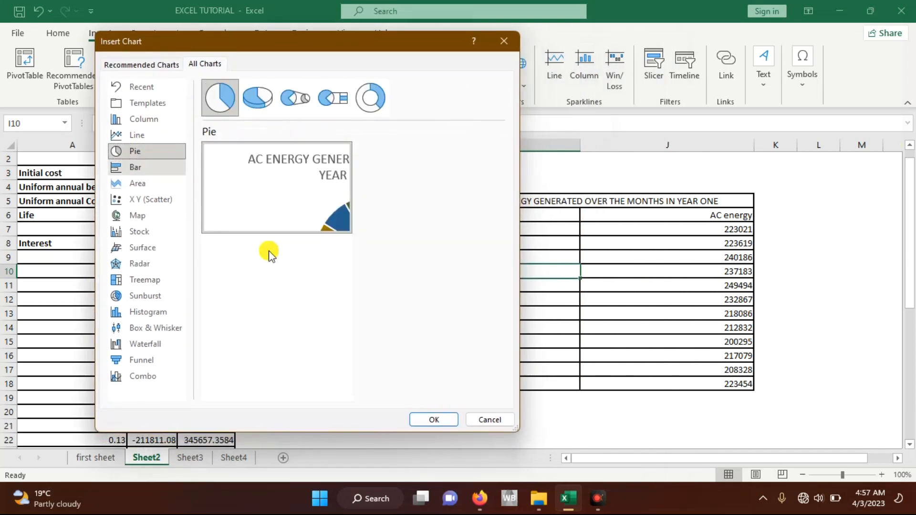
pyautogui.moveTo(331, 205)
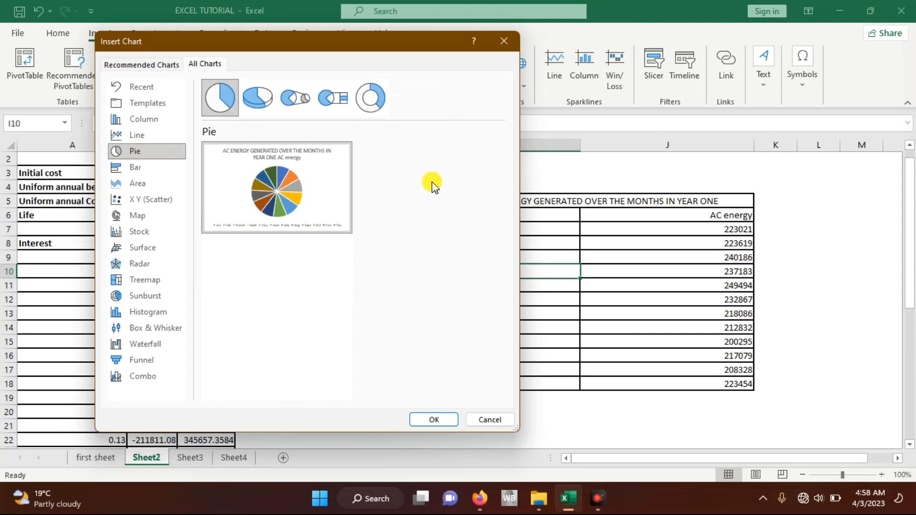
pyautogui.click(258, 99)
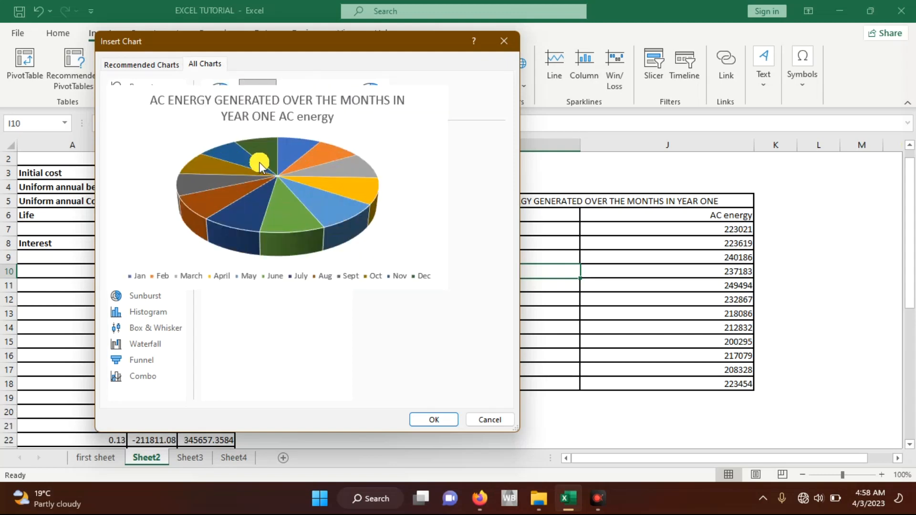
pyautogui.moveTo(268, 179)
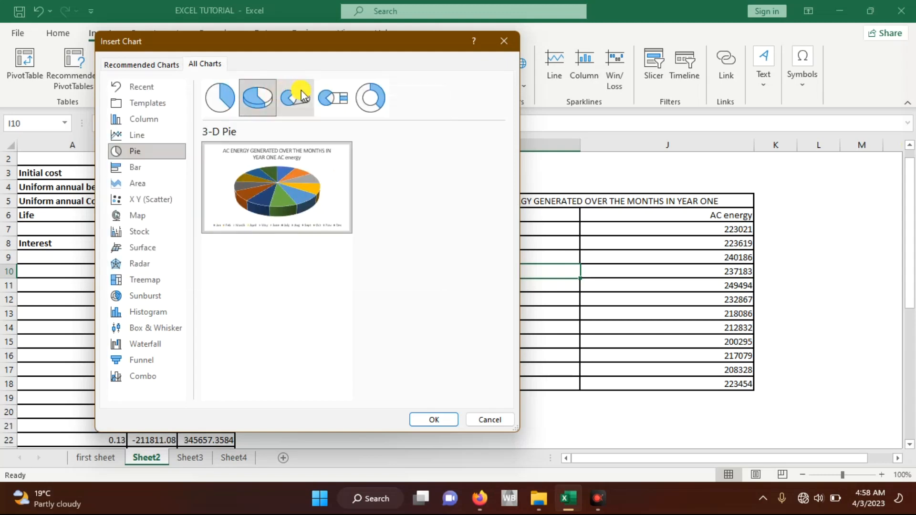
pyautogui.click(301, 91)
pyautogui.click(336, 98)
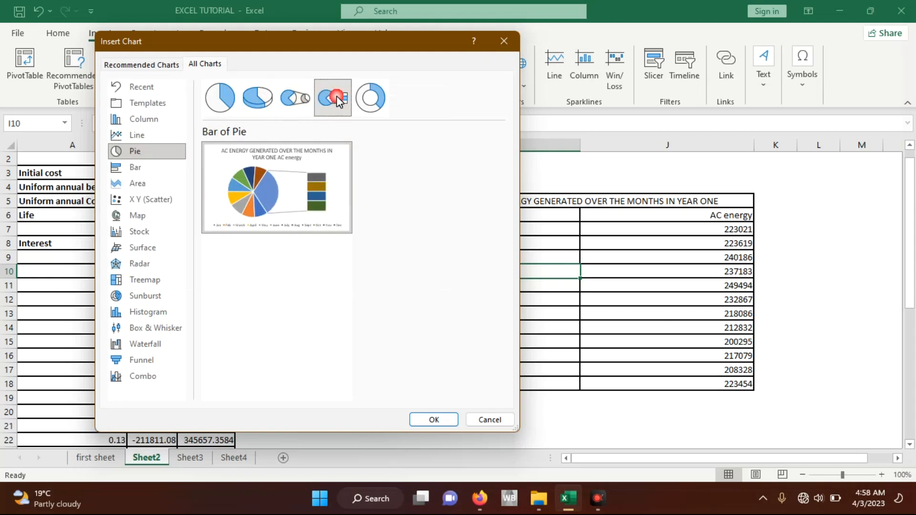
pyautogui.click(368, 103)
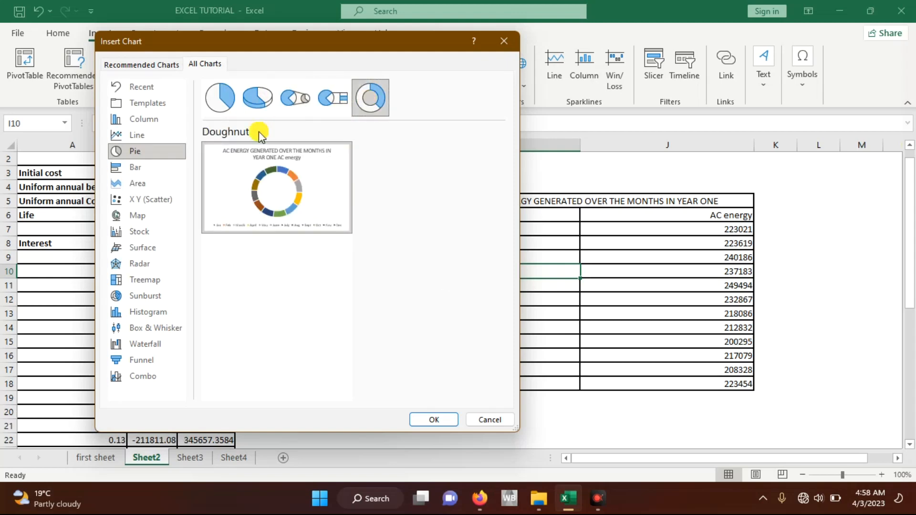
# Step: Insert a Clustered Column chart of the monthly AC energy data, using the single-colour version
pyautogui.click(151, 124)
pyautogui.moveTo(283, 202)
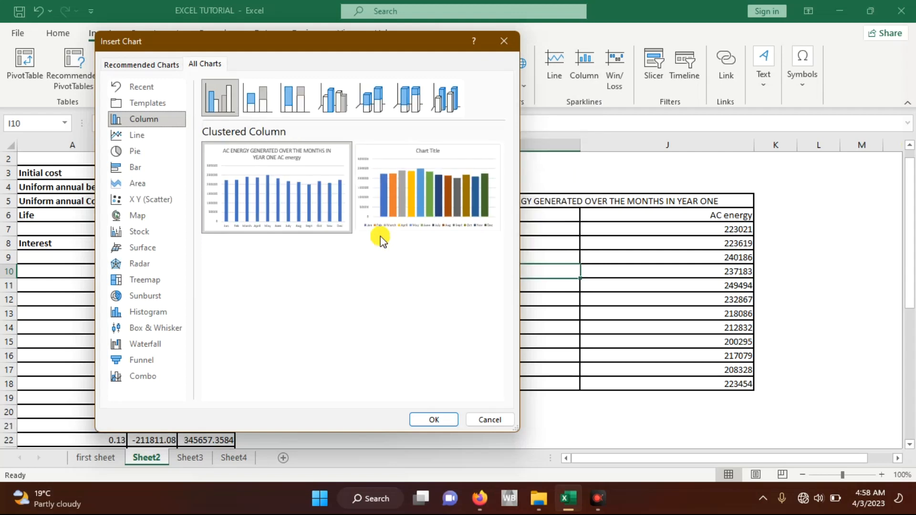
pyautogui.moveTo(413, 217)
pyautogui.click(433, 421)
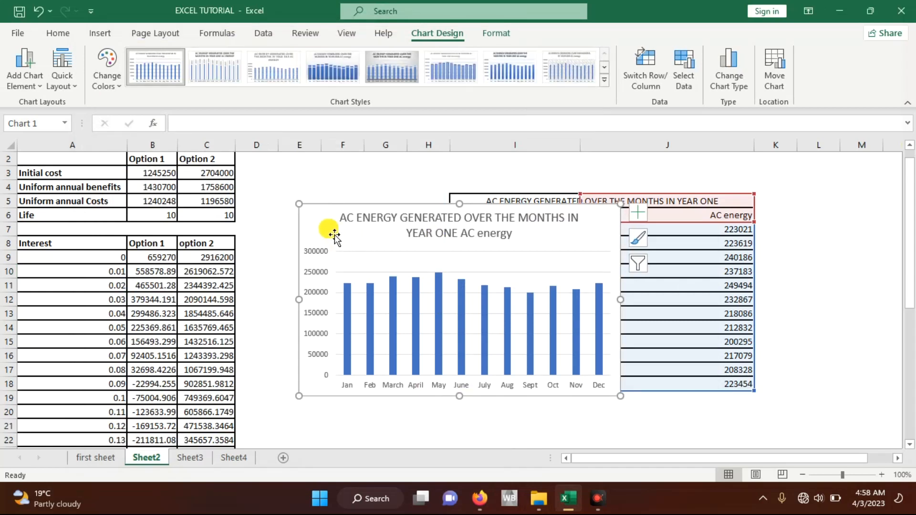
# Step: Move the column chart to the right of the AC energy table, starting at column K, and deselect it
pyautogui.moveTo(332, 230); pyautogui.dragTo(309, 200)
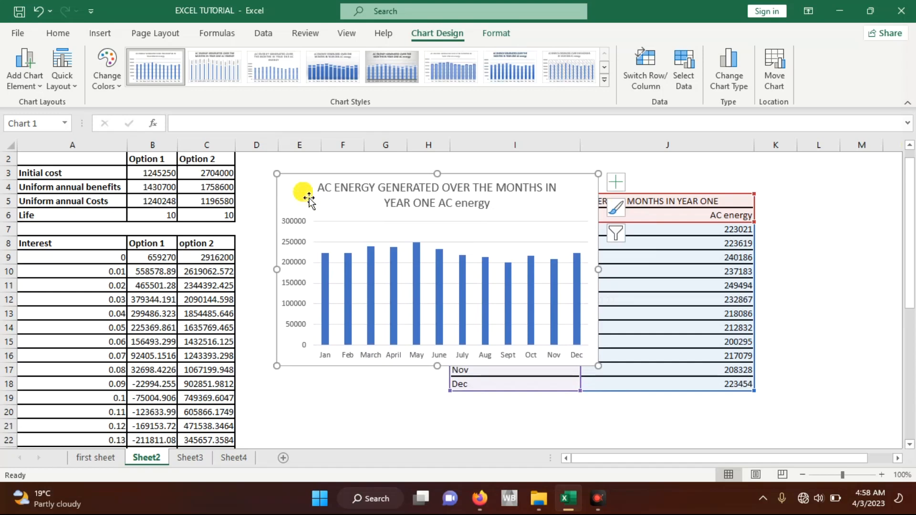
pyautogui.moveTo(309, 197); pyautogui.dragTo(797, 219)
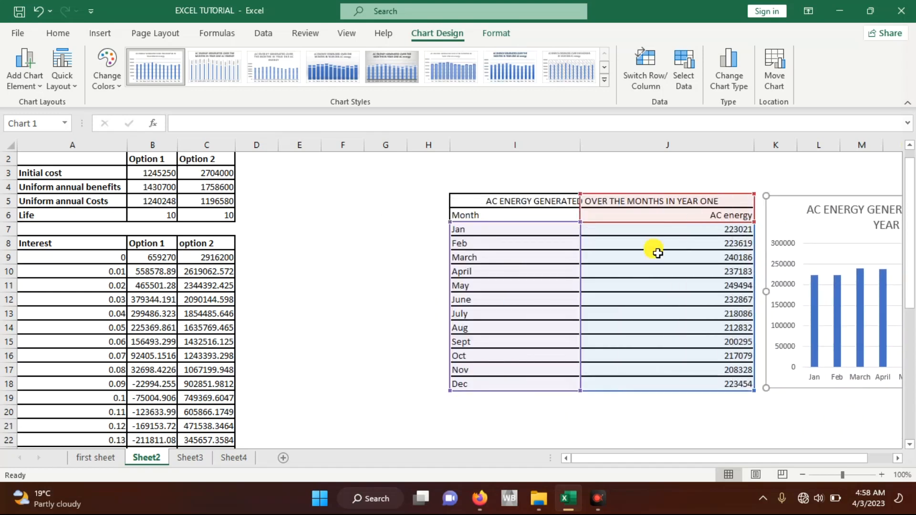
pyautogui.hscroll(1, 659, 254)
pyautogui.hscroll(-1, 659, 254)
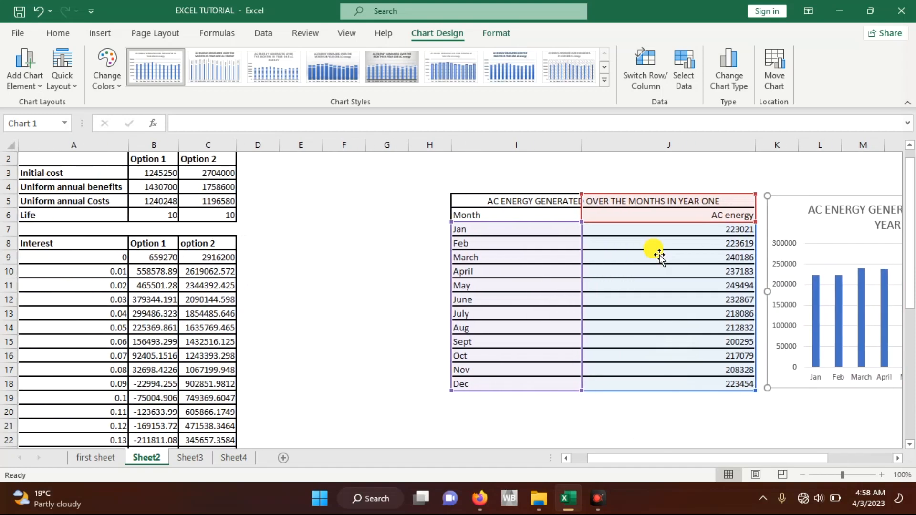
pyautogui.click(422, 244)
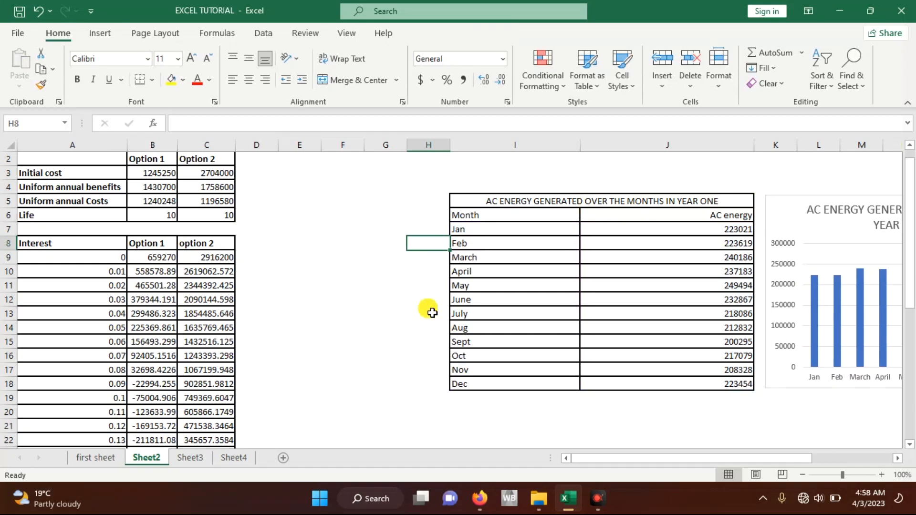
# Step: Examine the Interest values in column A against the Option 1 values in column B of the interest table
pyautogui.click(153, 243)
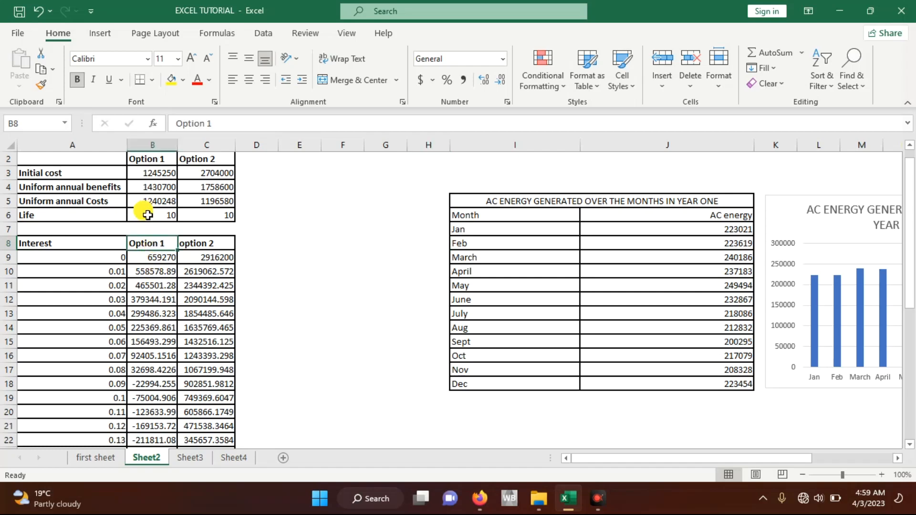
pyautogui.moveTo(160, 261); pyautogui.dragTo(154, 432)
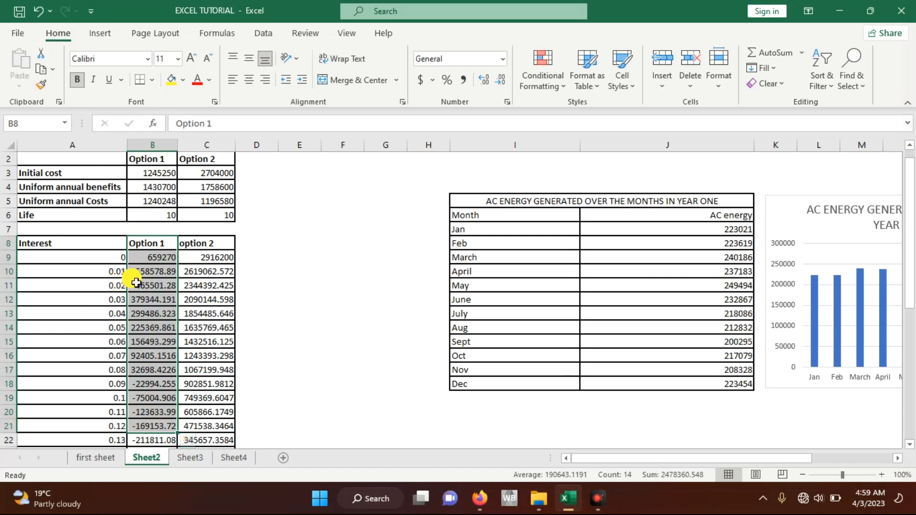
pyautogui.moveTo(77, 255); pyautogui.dragTo(102, 443)
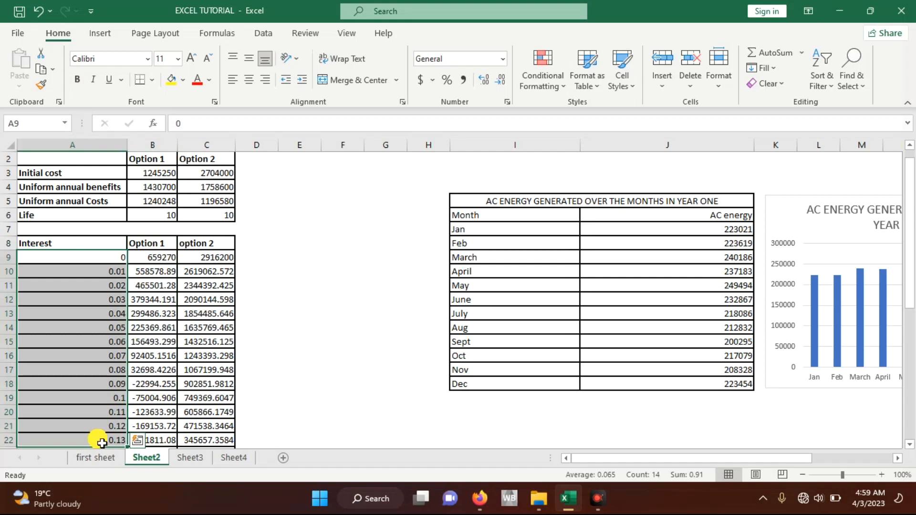
pyautogui.click(151, 331)
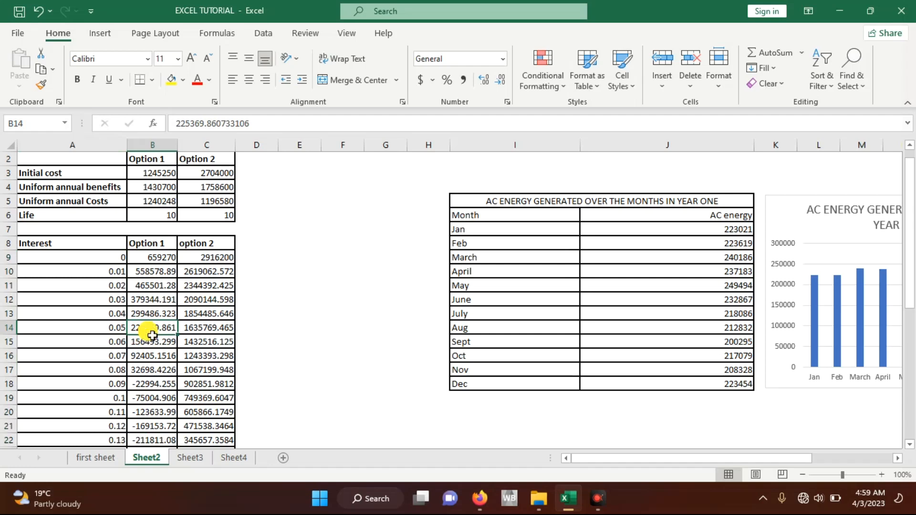
pyautogui.moveTo(100, 261); pyautogui.dragTo(108, 328)
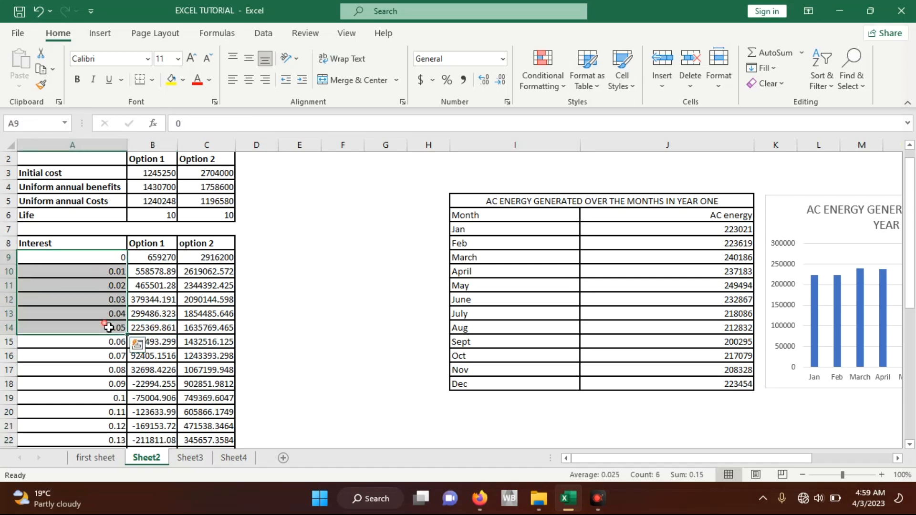
pyautogui.moveTo(155, 257); pyautogui.dragTo(158, 329)
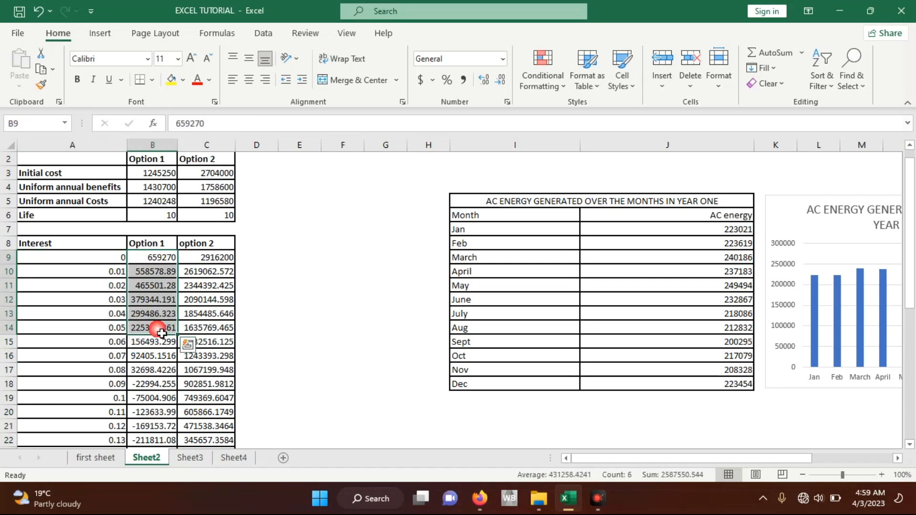
pyautogui.click(51, 261)
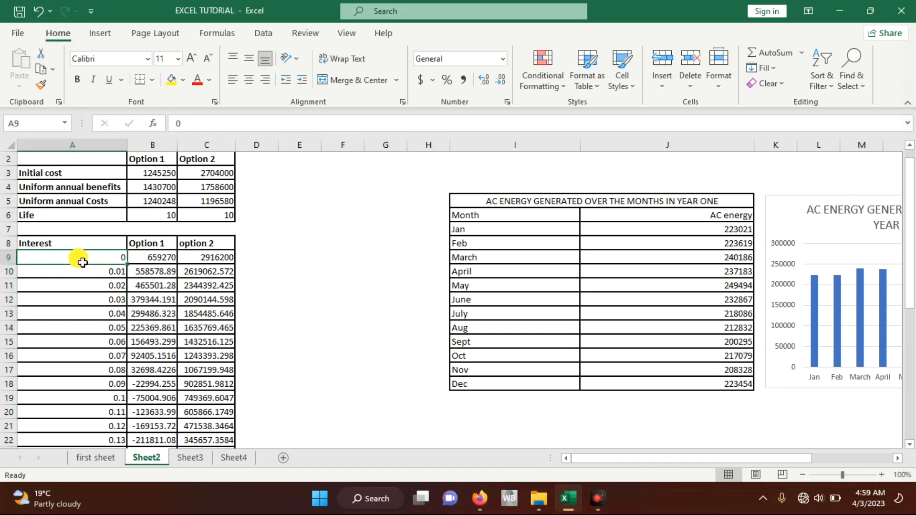
# Step: Select the Interest and Option 1 values in A9:B40 and bring up the full list of chart types for them
pyautogui.moveTo(125, 265); pyautogui.dragTo(149, 434)
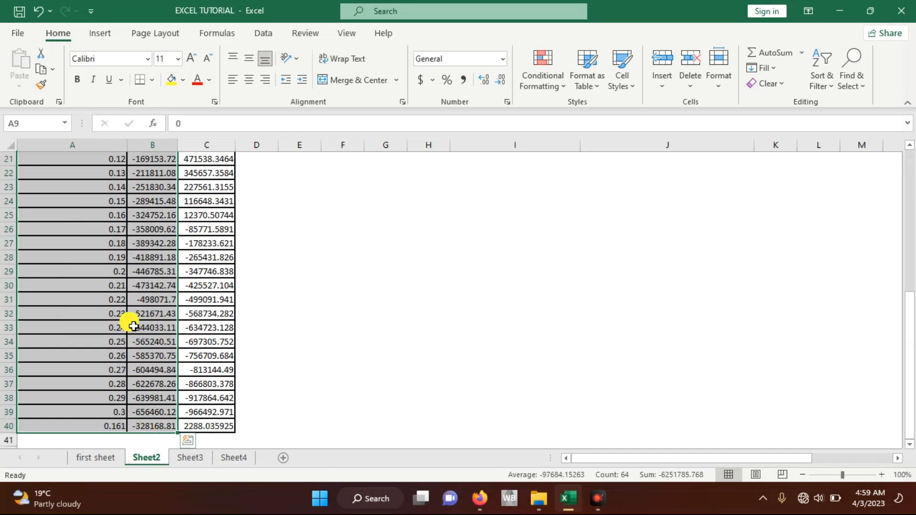
pyautogui.click(99, 35)
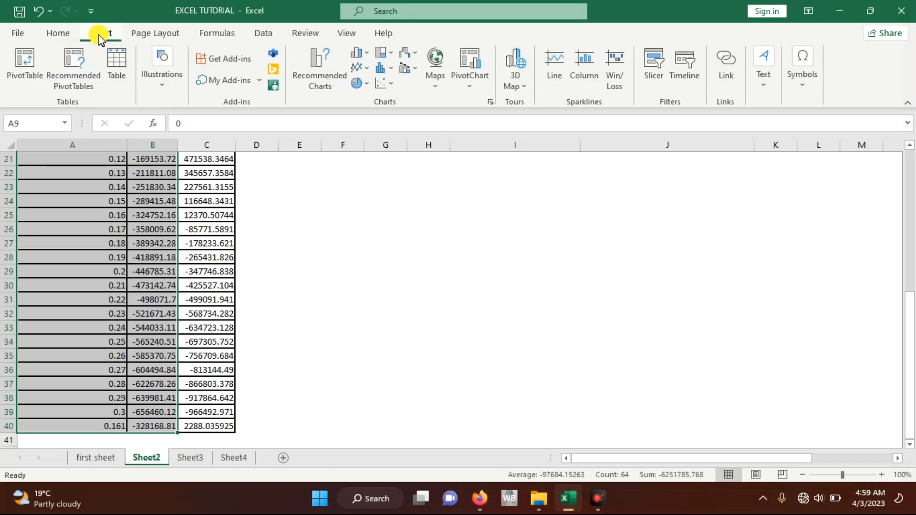
pyautogui.click(489, 100)
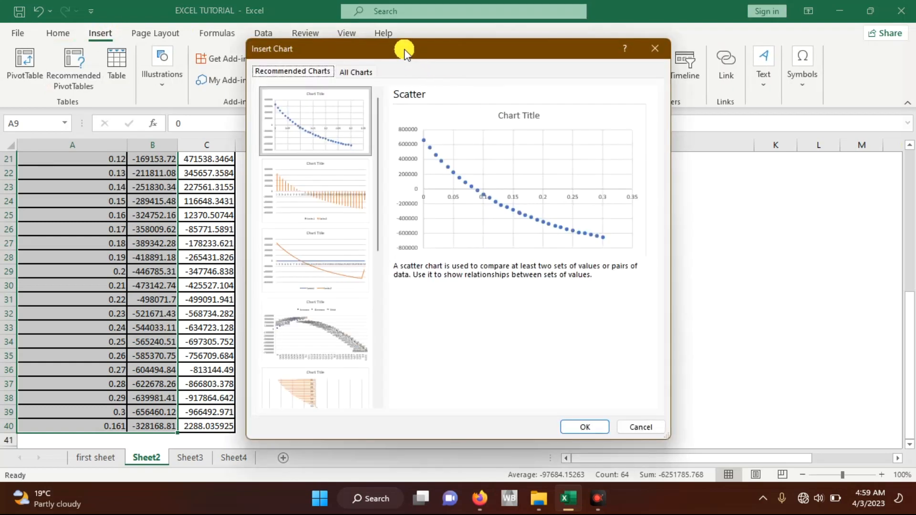
pyautogui.moveTo(409, 48); pyautogui.dragTo(495, 53)
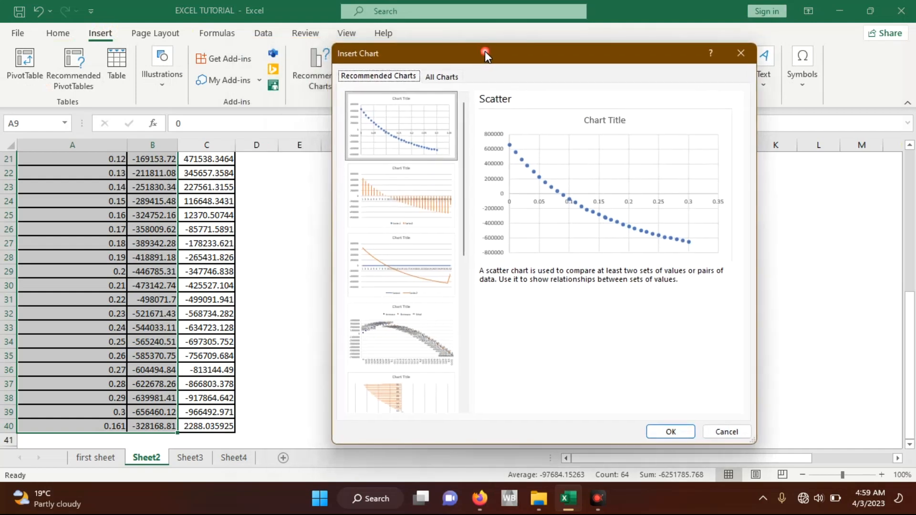
pyautogui.click(440, 78)
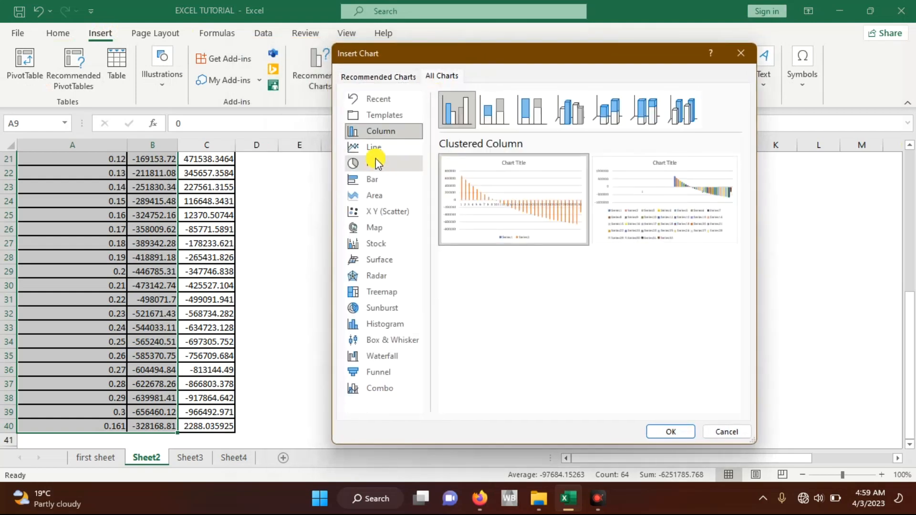
# Step: Compare the X Y (Scatter) chart previews: plain Scatter, Scatter with Smooth Lines and Markers, and Scatter with Smooth Lines
pyautogui.click(383, 211)
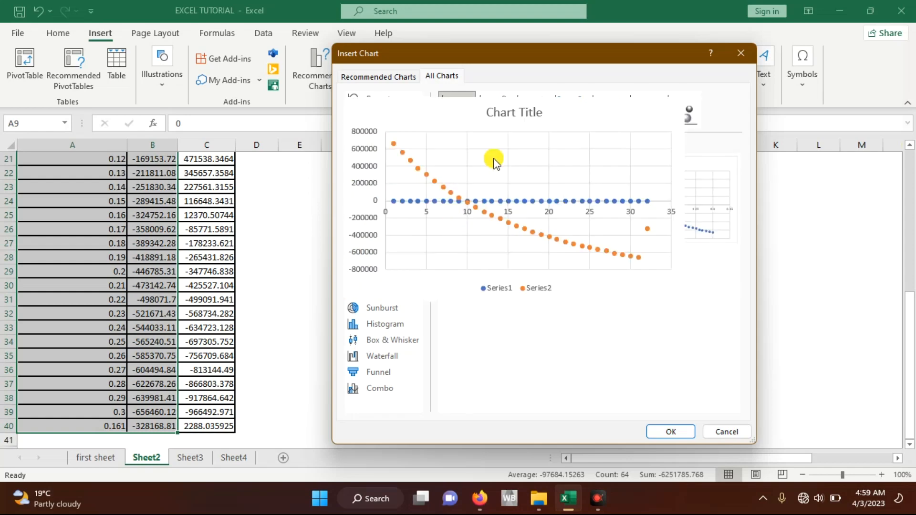
pyautogui.click(496, 123)
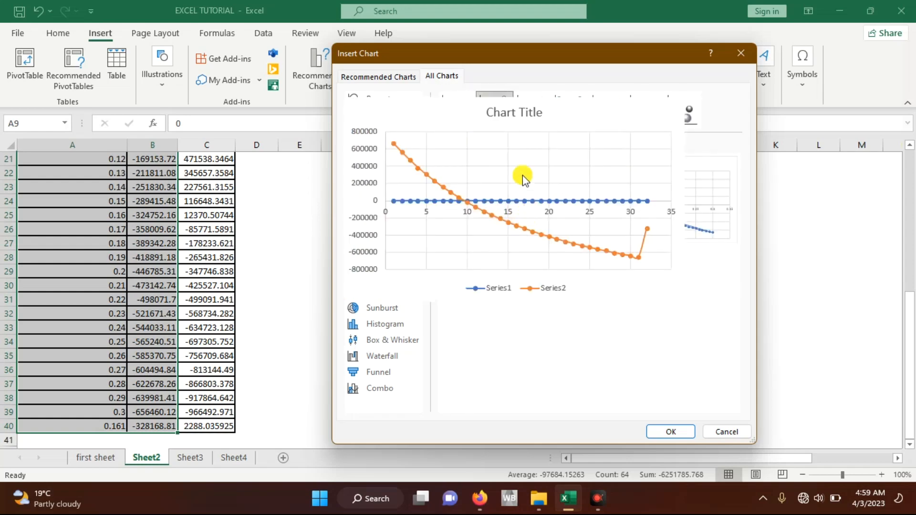
pyautogui.click(533, 120)
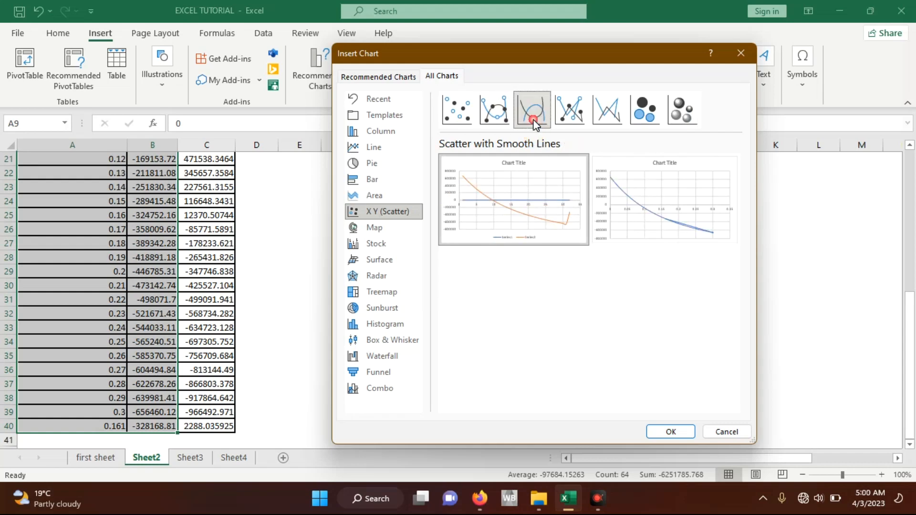
pyautogui.click(504, 112)
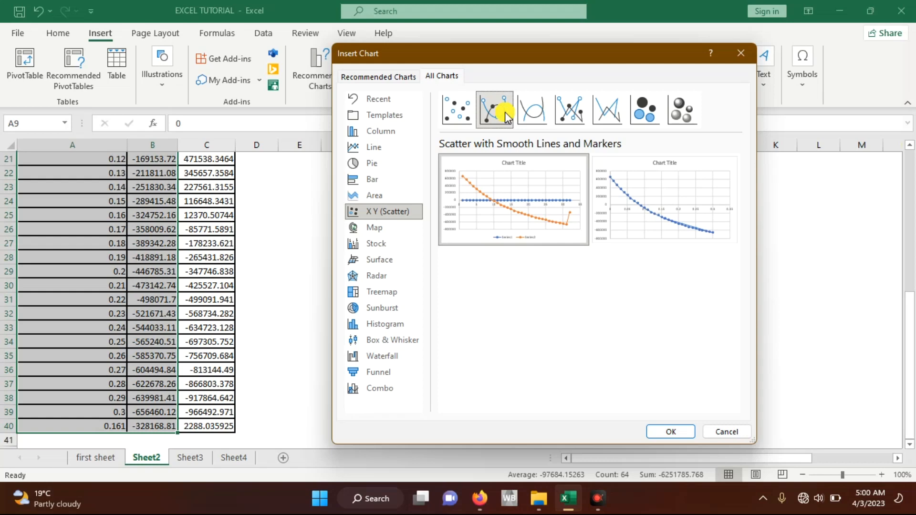
pyautogui.click(459, 114)
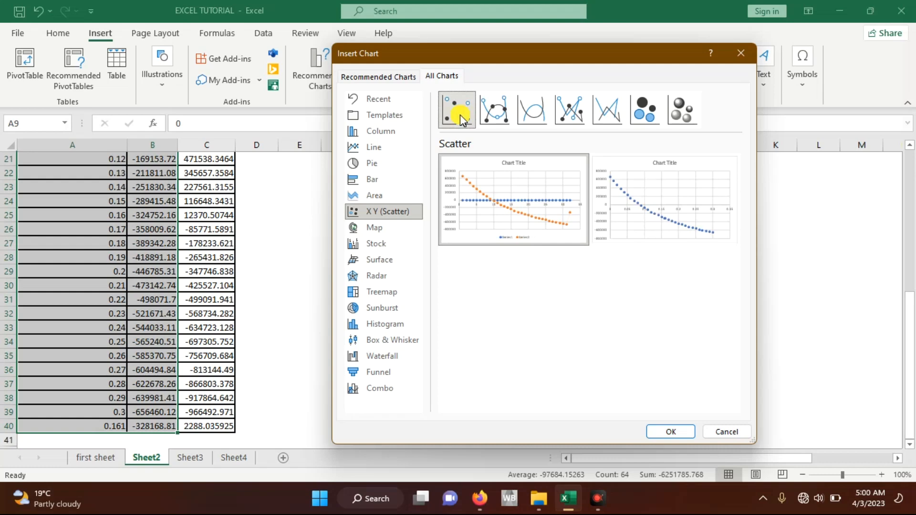
pyautogui.moveTo(508, 198)
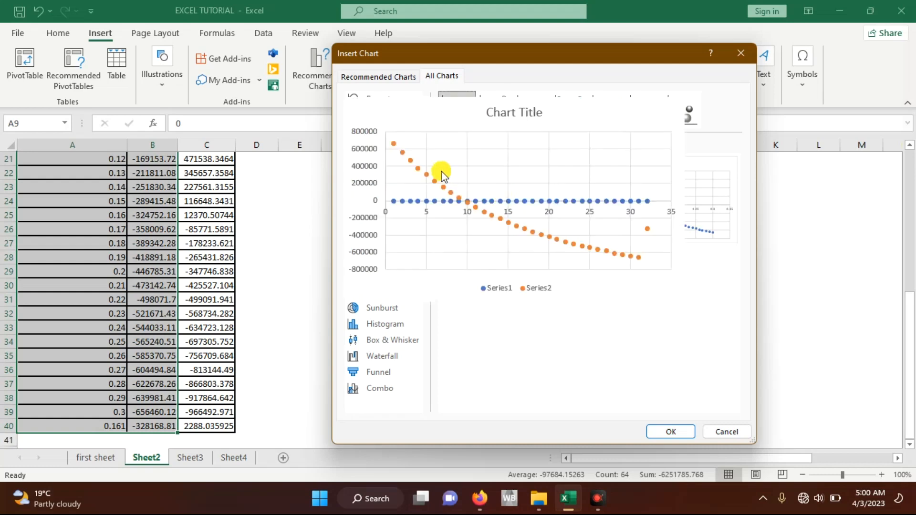
pyautogui.click(489, 107)
pyautogui.moveTo(551, 237)
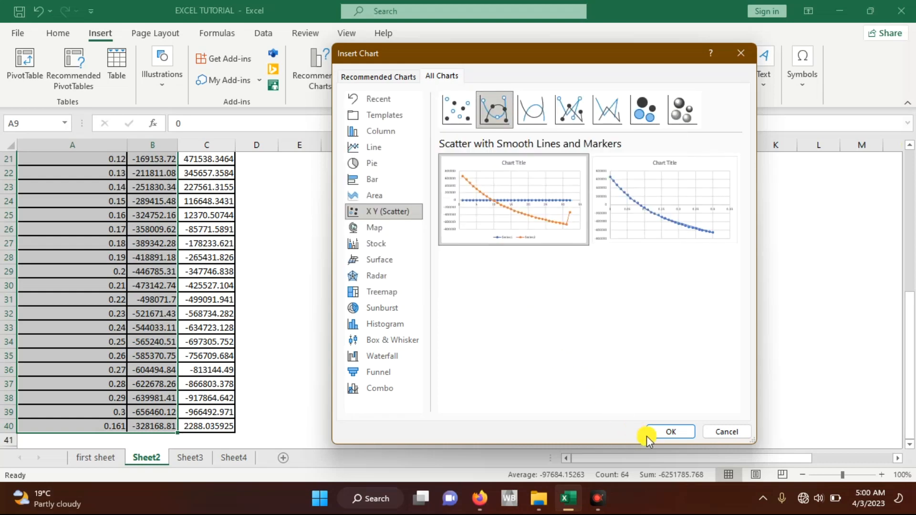
pyautogui.moveTo(636, 218)
# Step: Insert a Scatter with Smooth Lines chart, using the single-curve version, and position it over columns F to J, starting at row 22
pyautogui.click(545, 108)
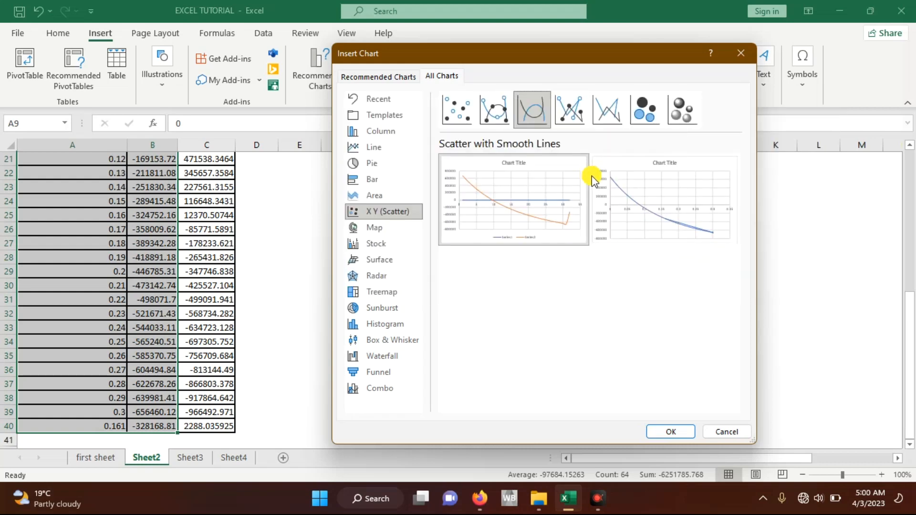
pyautogui.moveTo(643, 222)
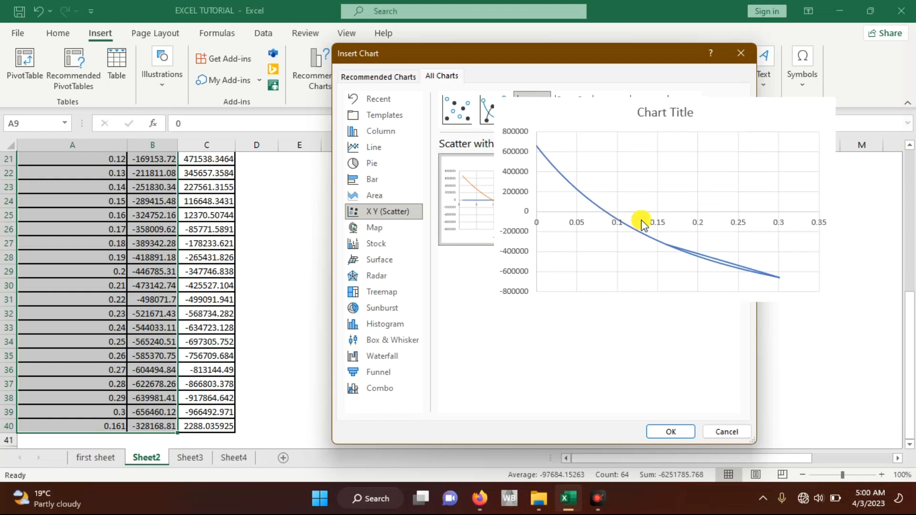
pyautogui.click(642, 220)
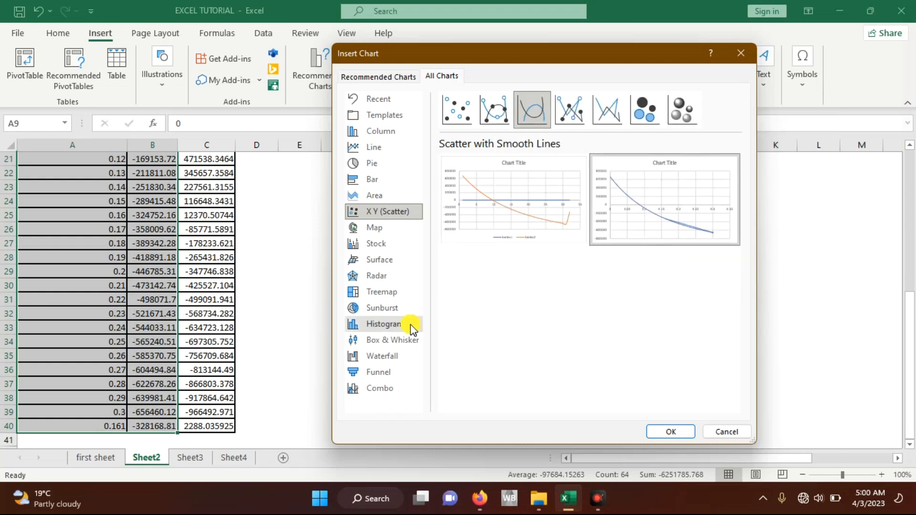
pyautogui.click(656, 432)
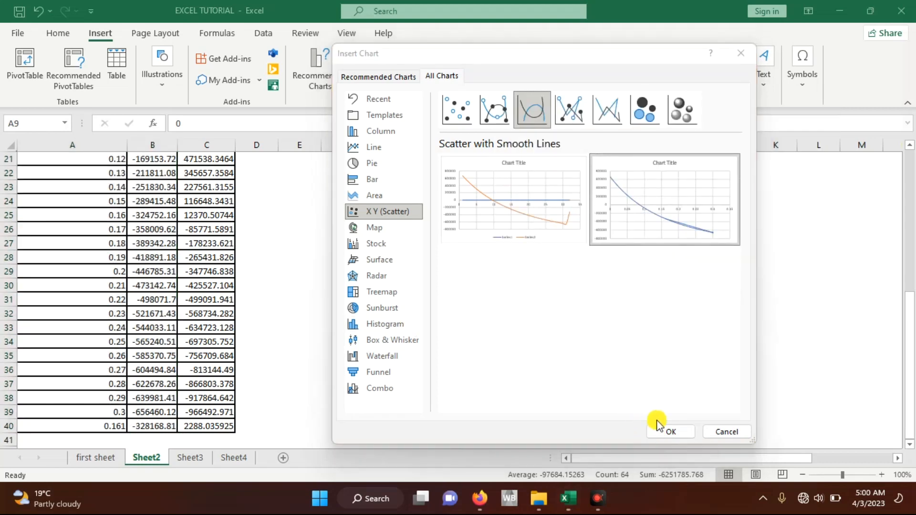
pyautogui.moveTo(667, 181)
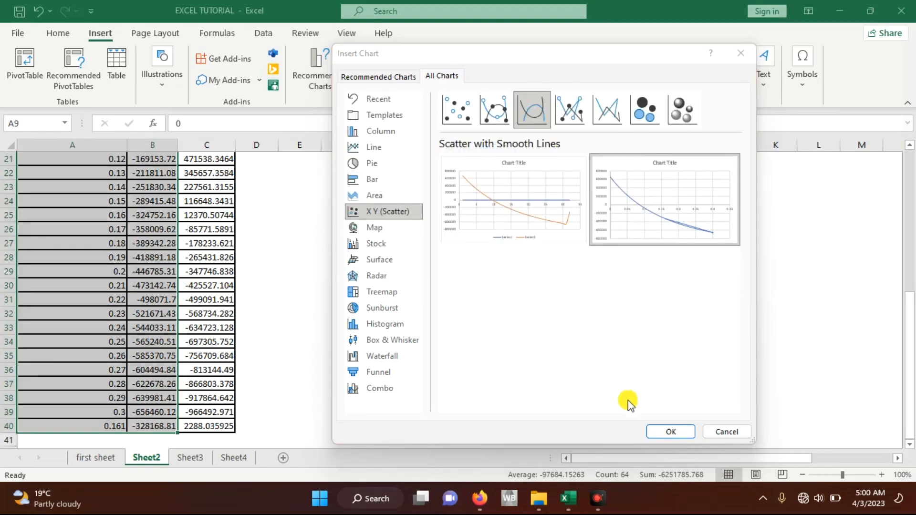
pyautogui.click(658, 433)
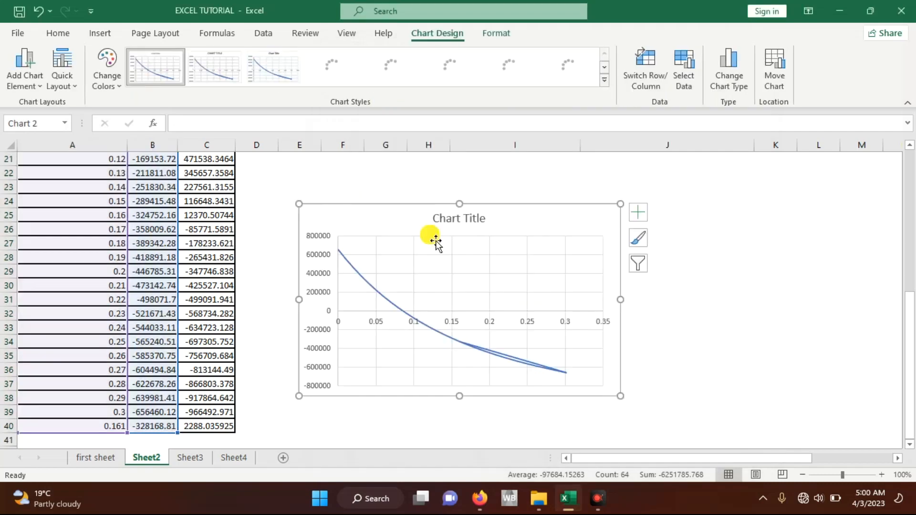
pyautogui.moveTo(389, 226); pyautogui.dragTo(433, 195)
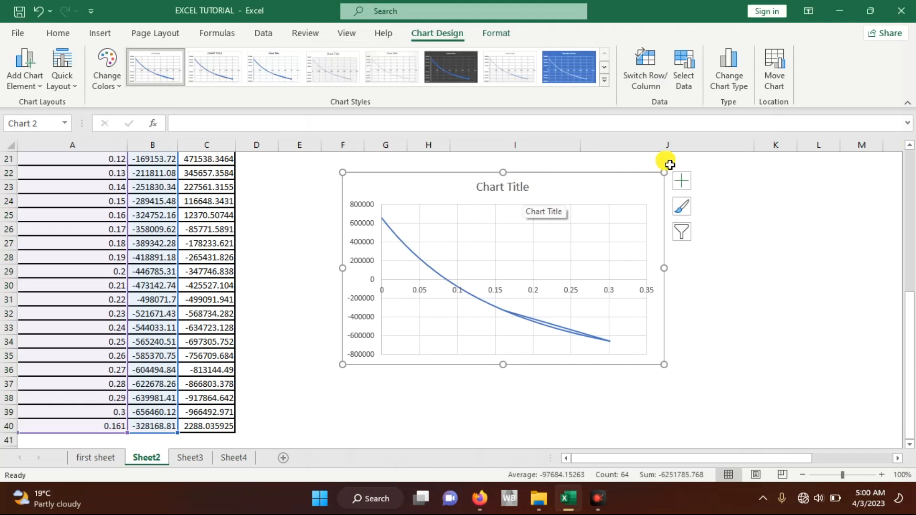
# Step: Open the scatter chart's data source settings and check the data range against the interest table
pyautogui.click(684, 76)
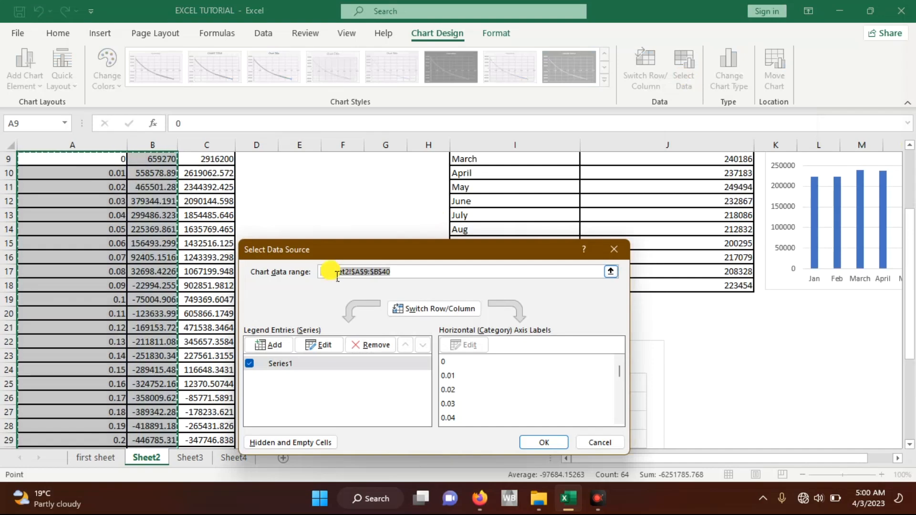
pyautogui.moveTo(340, 257); pyautogui.dragTo(462, 202)
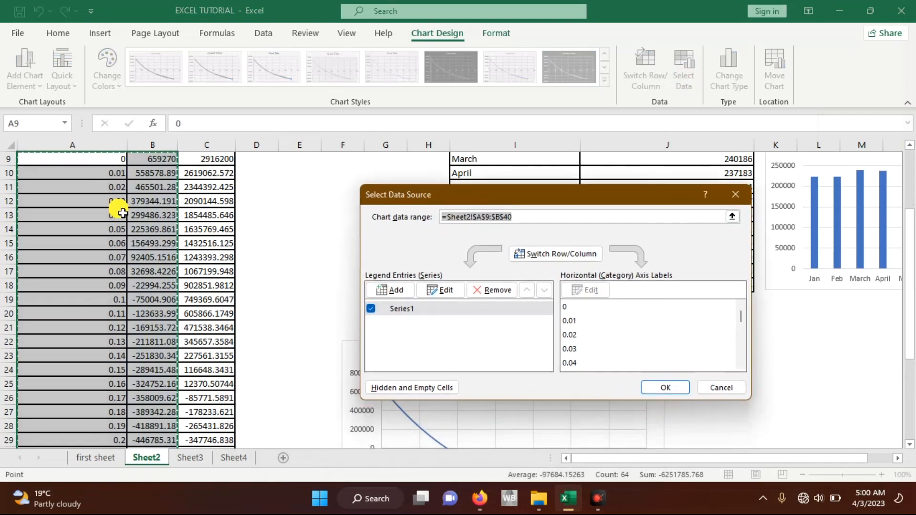
pyautogui.scroll(2, 120, 211)
pyautogui.scroll(-3, 122, 213)
pyautogui.scroll(-5, 122, 213)
pyautogui.scroll(8, 123, 213)
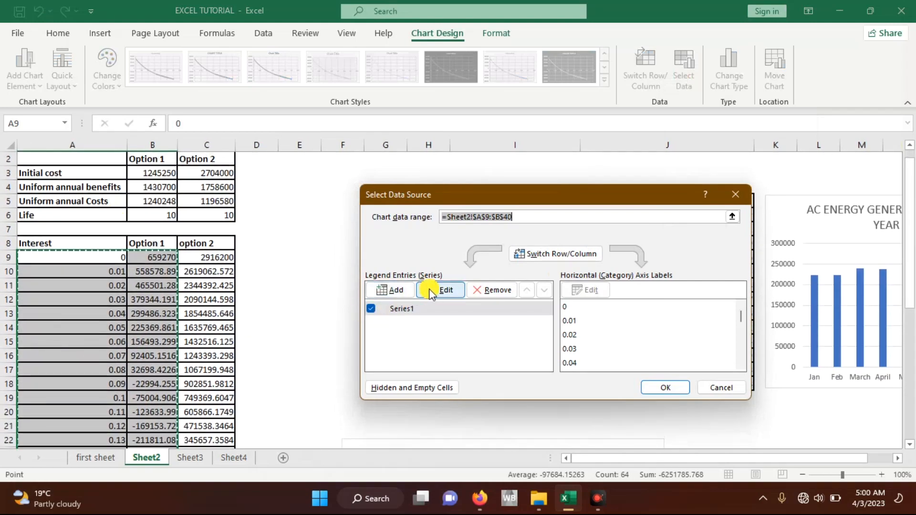
# Step: Open the scatter chart's existing series for editing and check its X and Y value ranges against the Interest and Option 1 columns
pyautogui.click(400, 309)
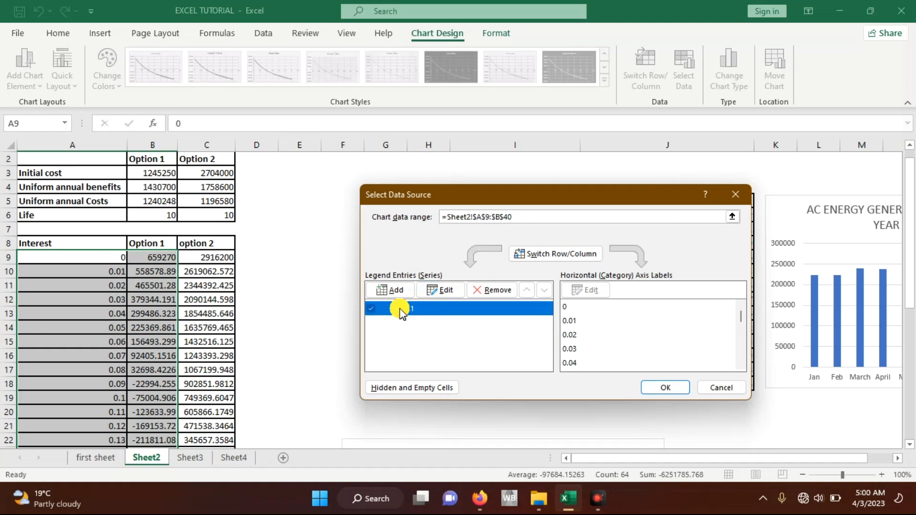
pyautogui.click(441, 291)
pyautogui.moveTo(408, 301); pyautogui.dragTo(575, 230)
pyautogui.click(546, 258)
pyautogui.click(523, 290)
pyautogui.scroll(1, 152, 240)
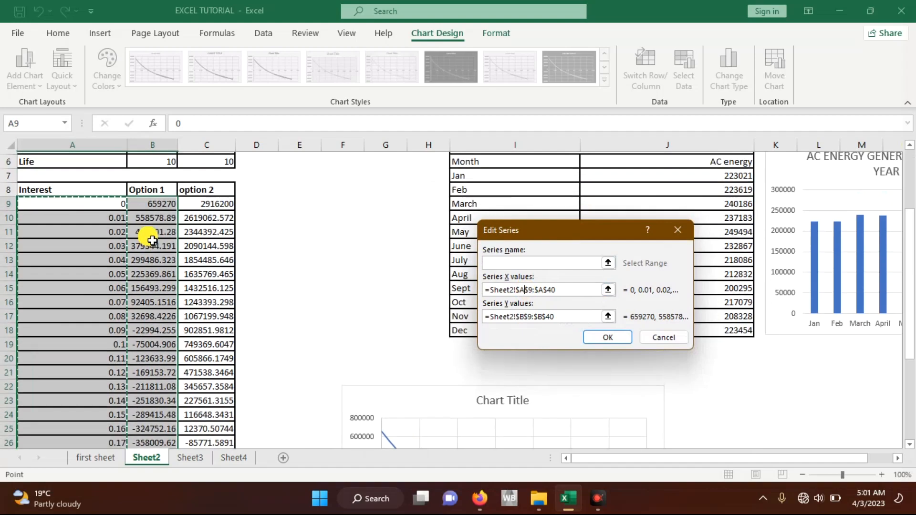
pyautogui.scroll(-7, 152, 240)
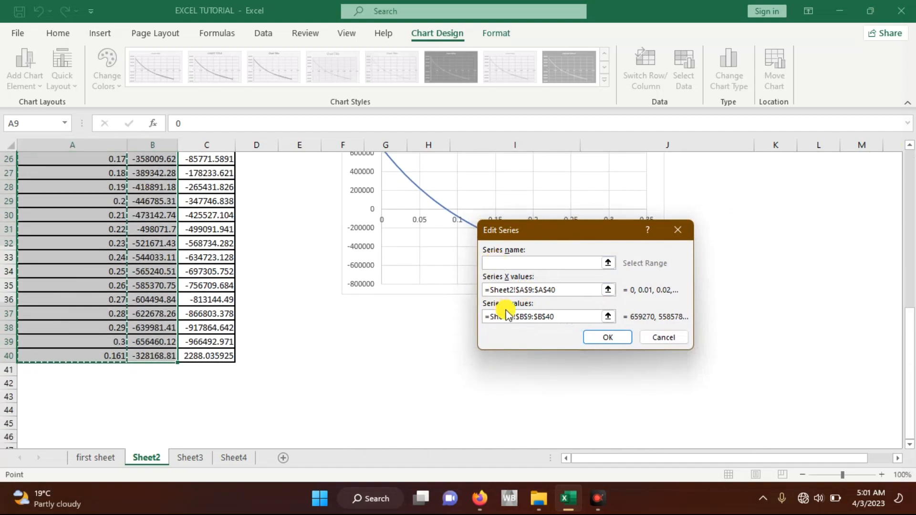
pyautogui.click(507, 315)
pyautogui.scroll(6, 508, 315)
pyautogui.scroll(3, 210, 274)
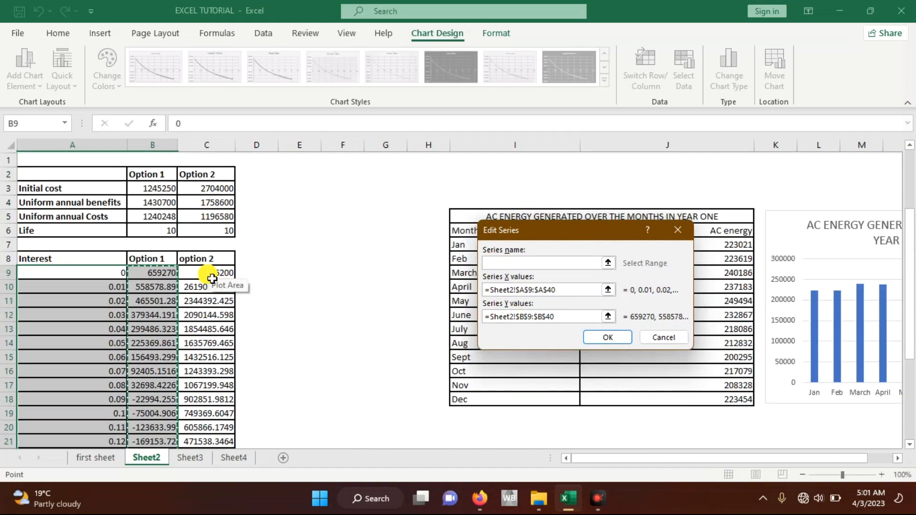
pyautogui.scroll(-9, 212, 279)
pyautogui.scroll(9, 212, 279)
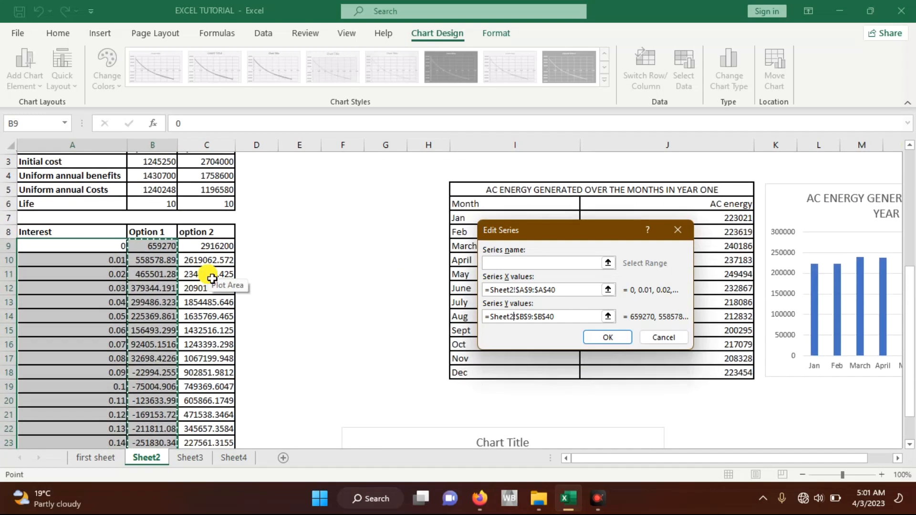
# Step: Link the series name to the Option 1 header in B8 and apply the data source change
pyautogui.click(520, 263)
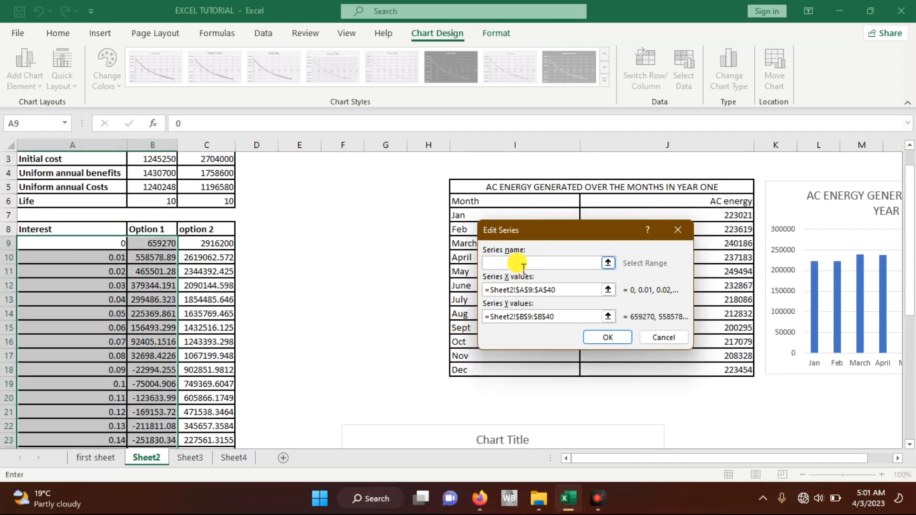
pyautogui.click(165, 234)
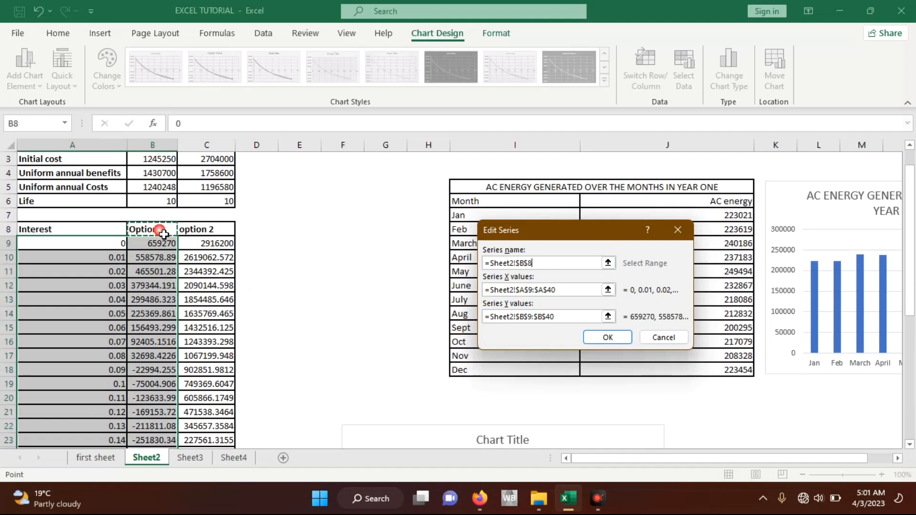
pyautogui.click(603, 338)
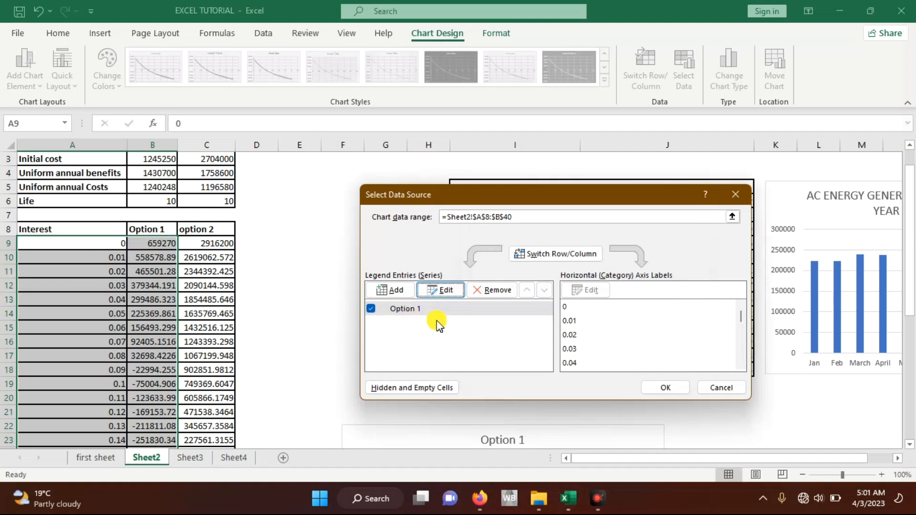
pyautogui.moveTo(496, 193); pyautogui.dragTo(311, 204)
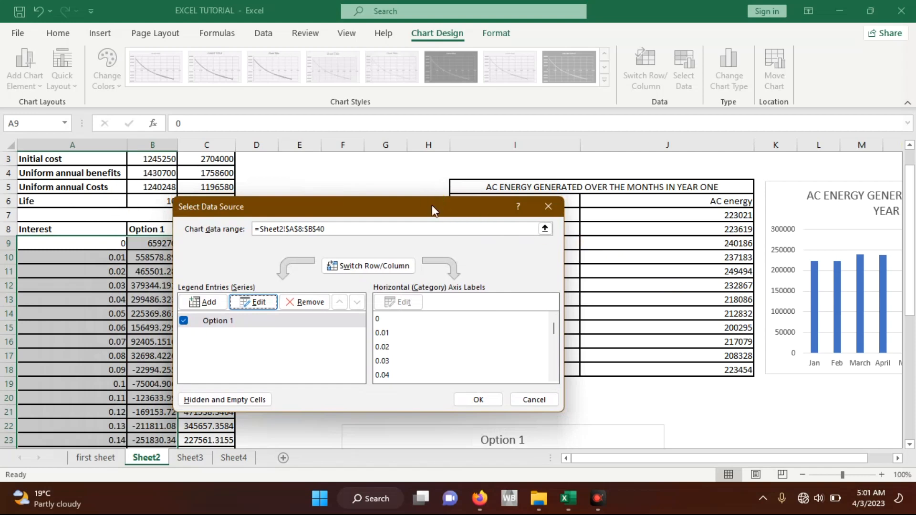
pyautogui.moveTo(432, 204); pyautogui.dragTo(709, 190)
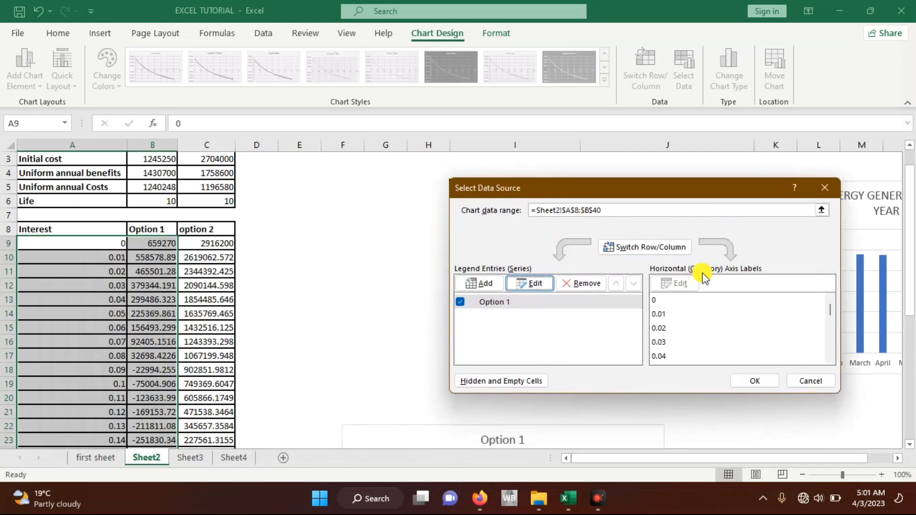
pyautogui.click(753, 381)
# Step: Add a second series to the scatter chart, named from the option 2 header in C8, with A9:A40 as its X values
pyautogui.scroll(-5, 539, 361)
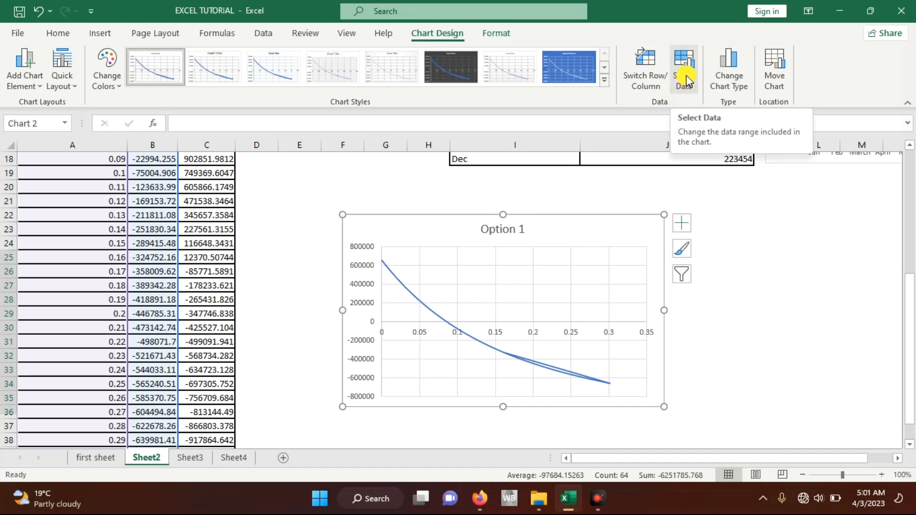
pyautogui.click(685, 79)
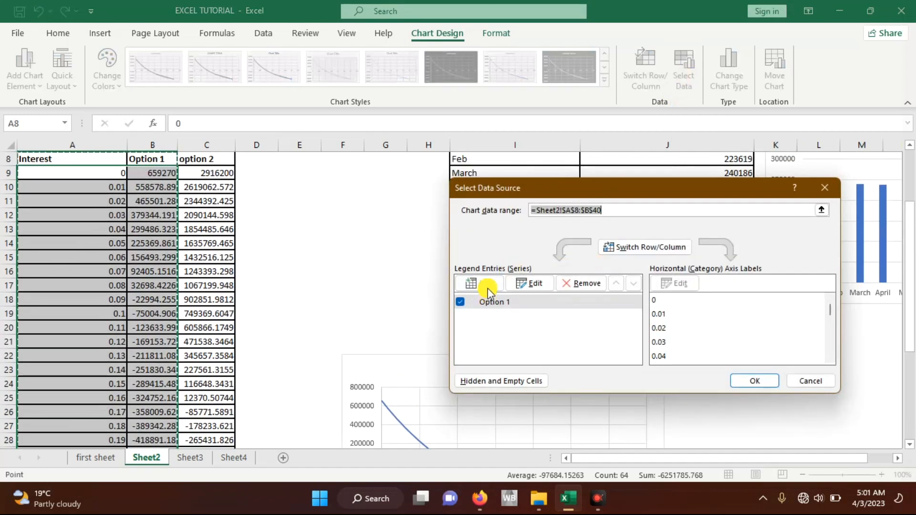
pyautogui.click(485, 282)
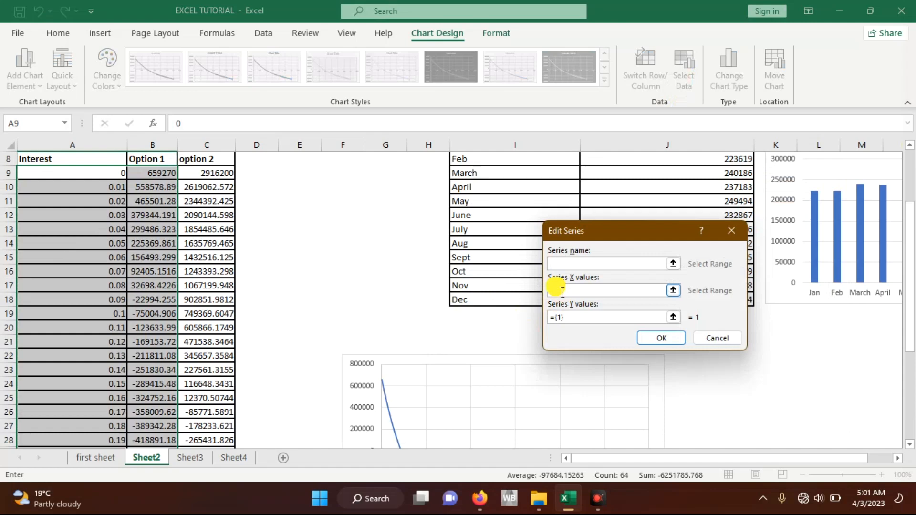
pyautogui.click(212, 162)
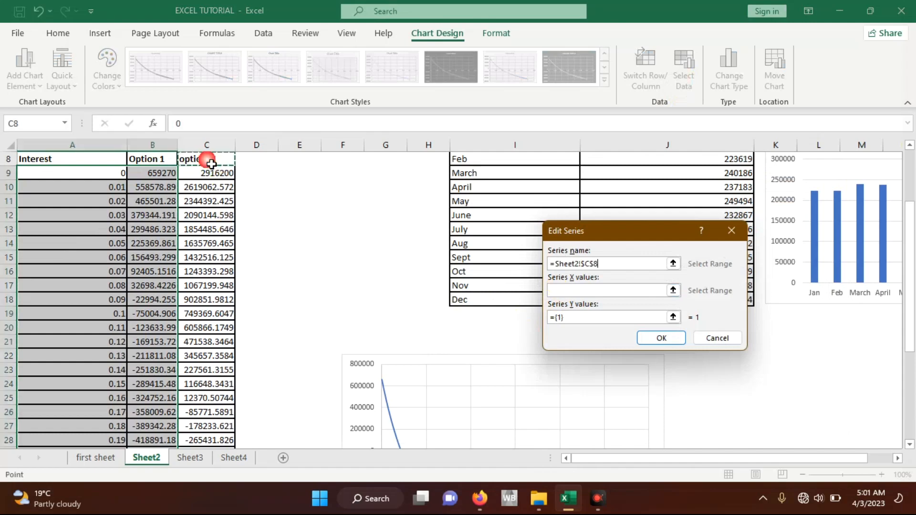
pyautogui.click(578, 290)
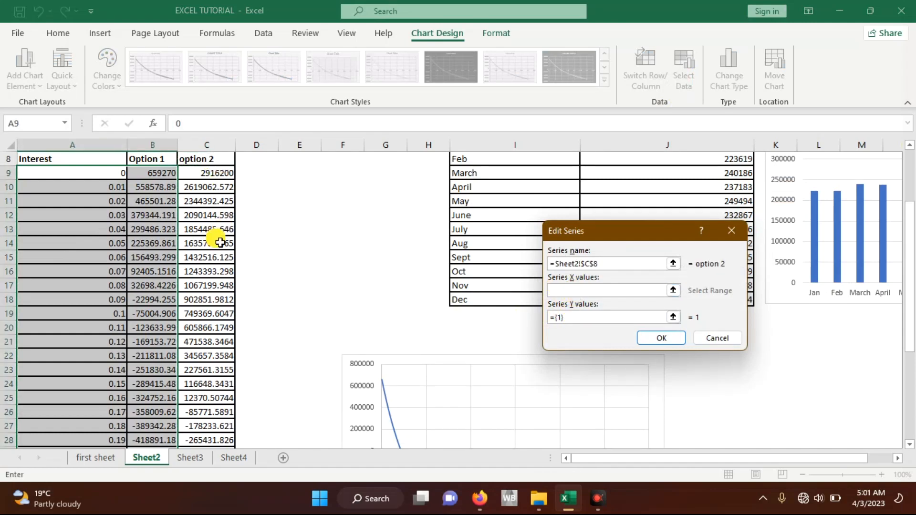
pyautogui.moveTo(63, 174); pyautogui.dragTo(70, 438)
# Step: Replace the new series' default Y values with the option 2 values in C9:C40 and confirm the series
pyautogui.click(575, 319)
pyautogui.moveTo(575, 319); pyautogui.dragTo(552, 320)
pyautogui.press('BackSpace')
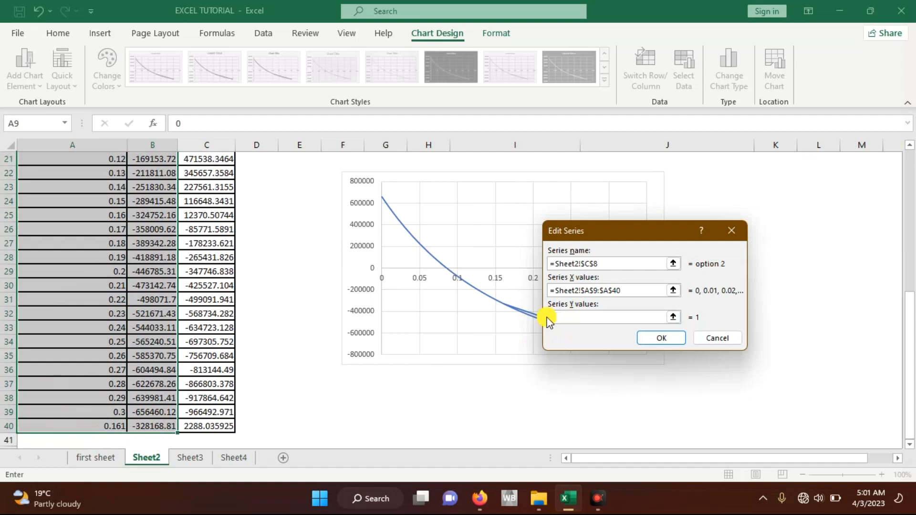
pyautogui.scroll(7, 245, 214)
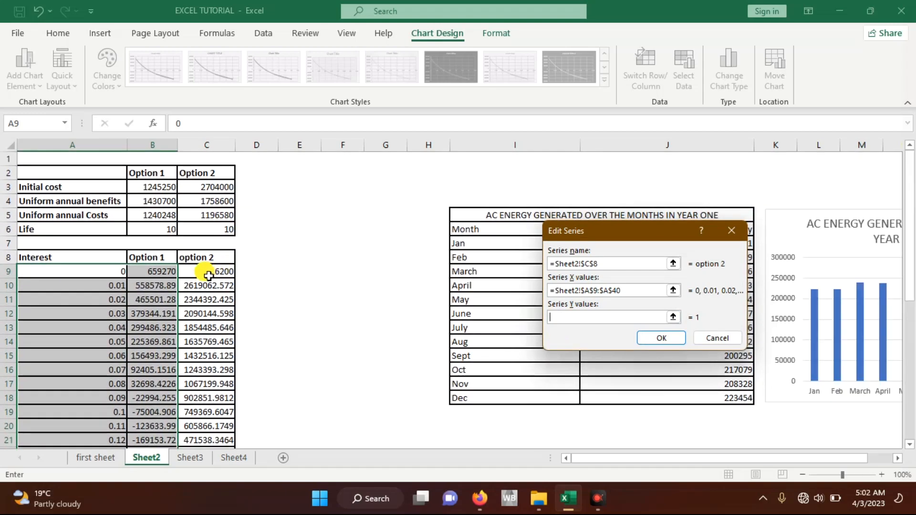
pyautogui.moveTo(208, 276); pyautogui.dragTo(211, 435)
pyautogui.click(664, 339)
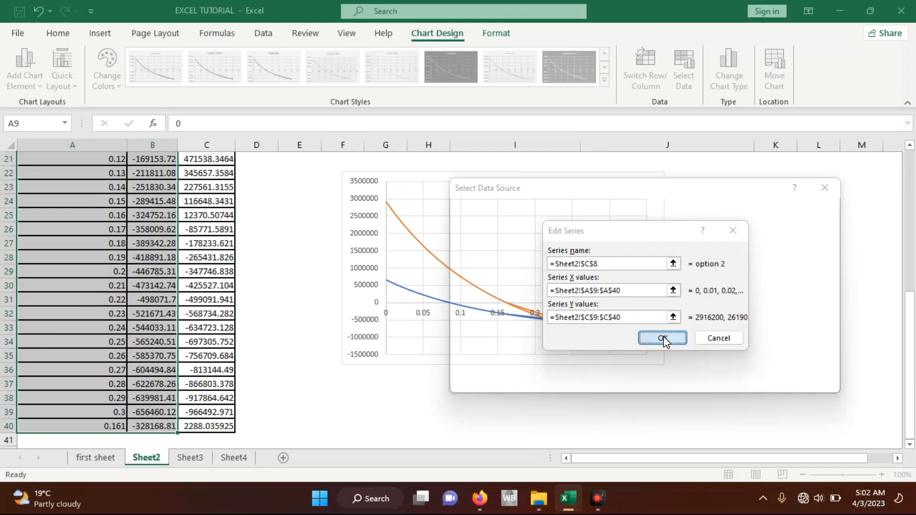
# Step: Apply the scatter chart's data source change and move the chart to a new sheet named comparing options
pyautogui.click(748, 381)
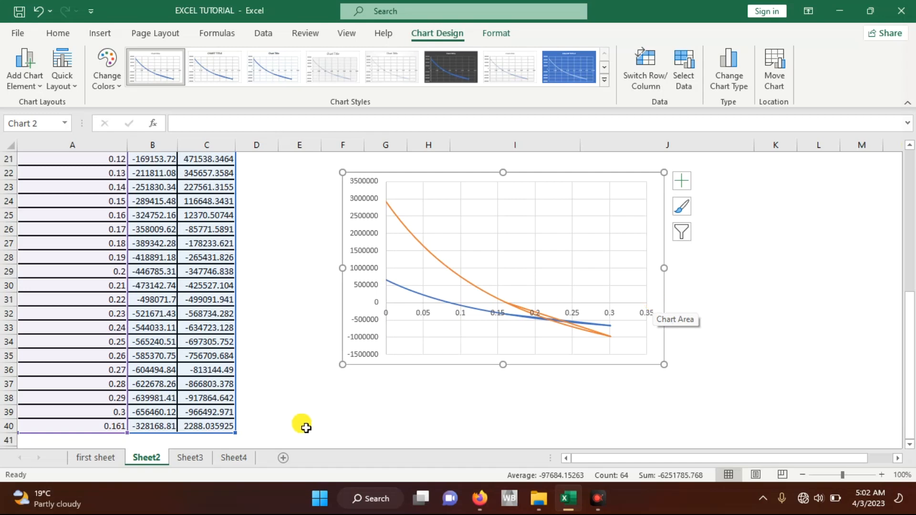
pyautogui.rightClick(664, 198)
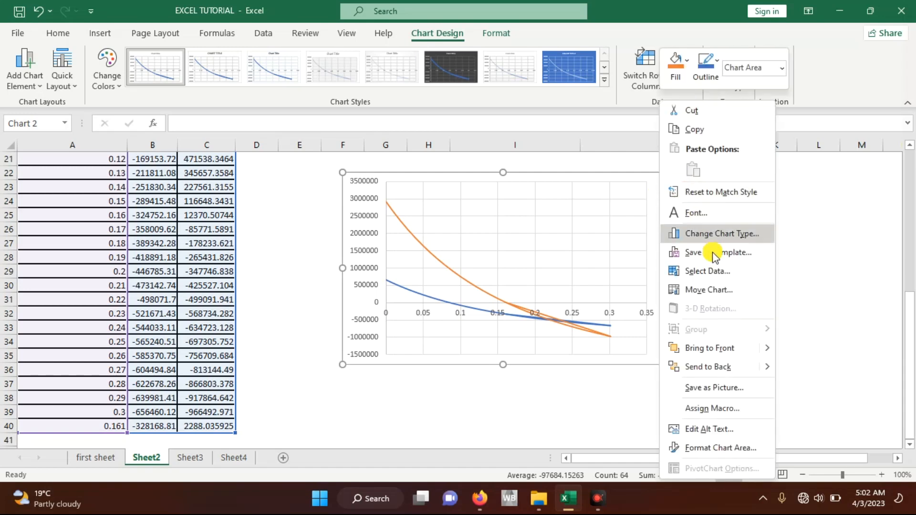
pyautogui.click(701, 291)
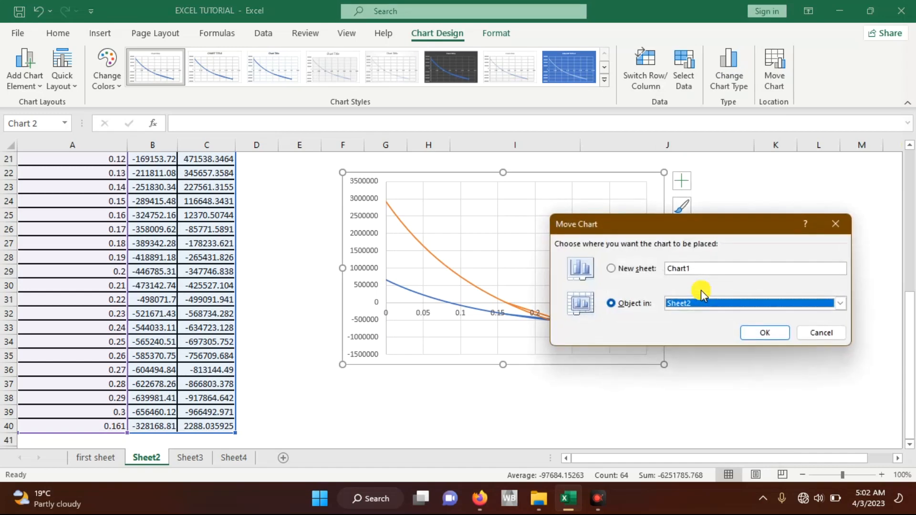
pyautogui.click(613, 269)
pyautogui.press('BackSpace')
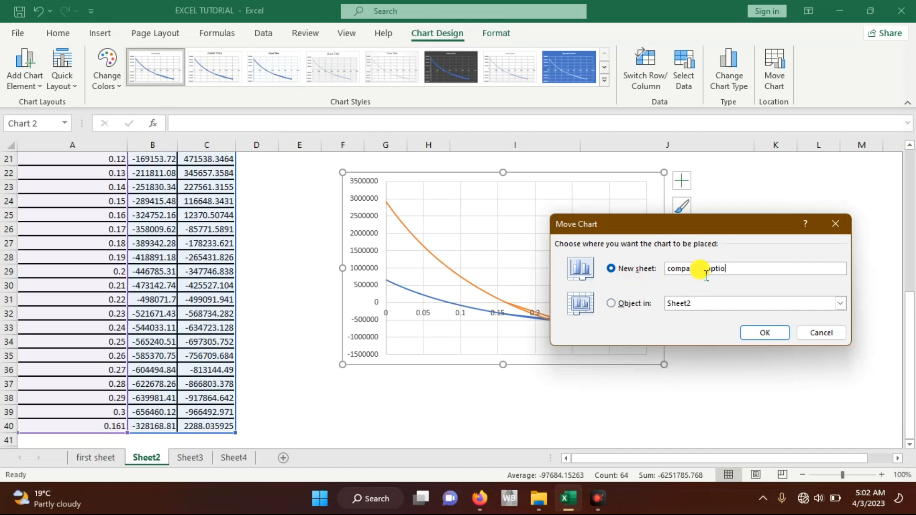
pyautogui.write('comparing options')
pyautogui.click(767, 333)
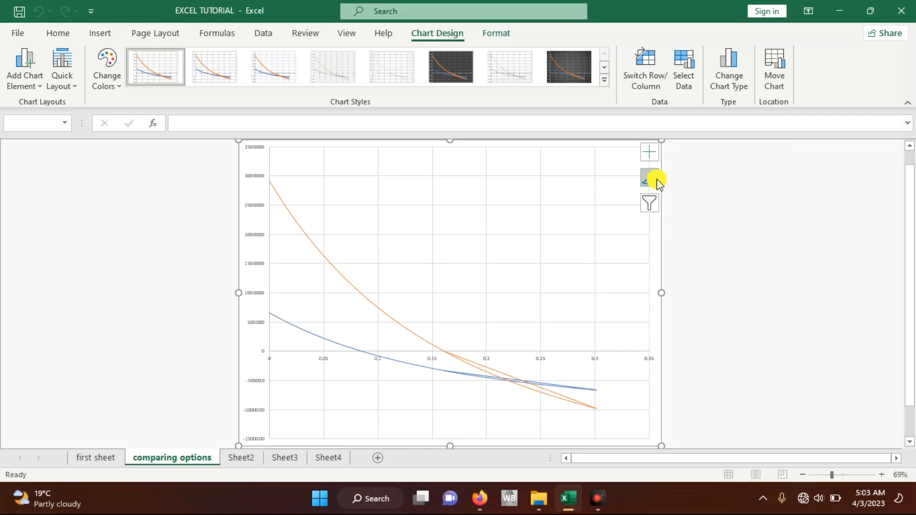
# Step: Add axis titles and a chart title to the scatter chart
pyautogui.click(651, 153)
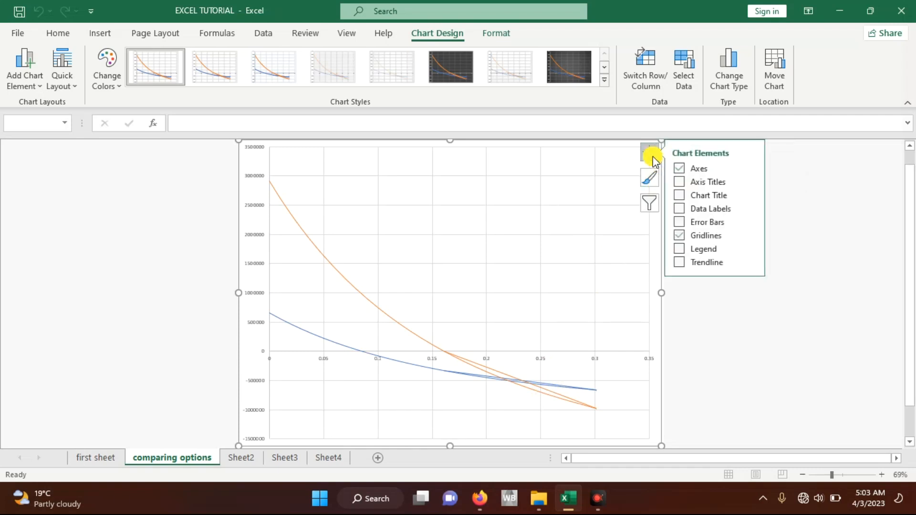
pyautogui.click(682, 183)
pyautogui.click(680, 196)
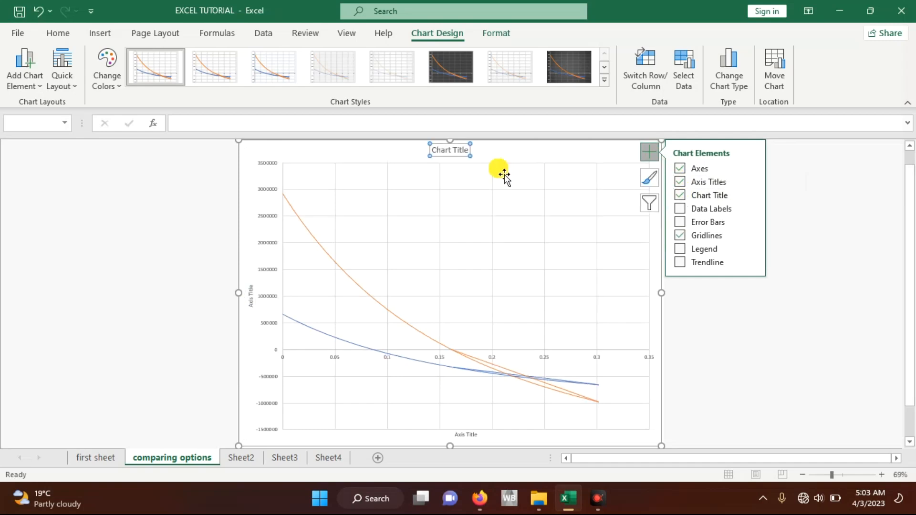
# Step: Replace the placeholder chart title with "Comparison of Option 1 and Option 2"
pyautogui.click(458, 151)
pyautogui.moveTo(474, 153); pyautogui.dragTo(438, 156)
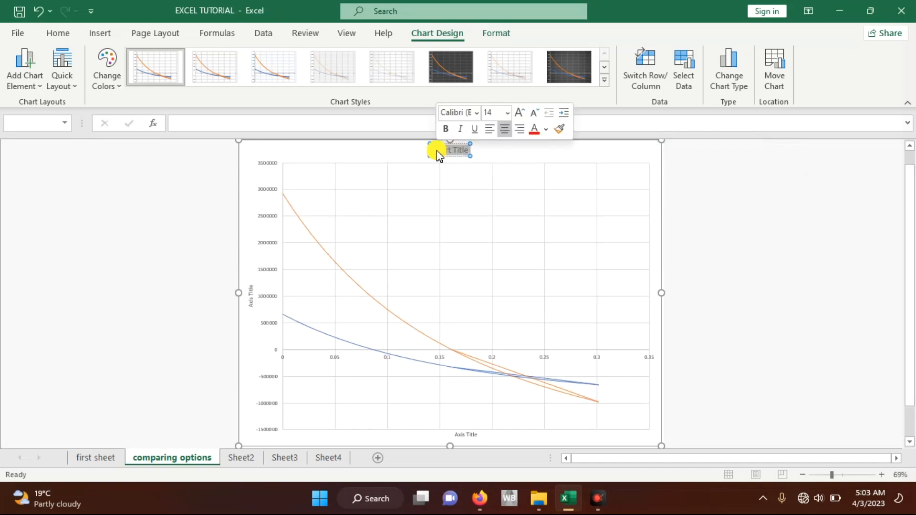
pyautogui.write('Comp')
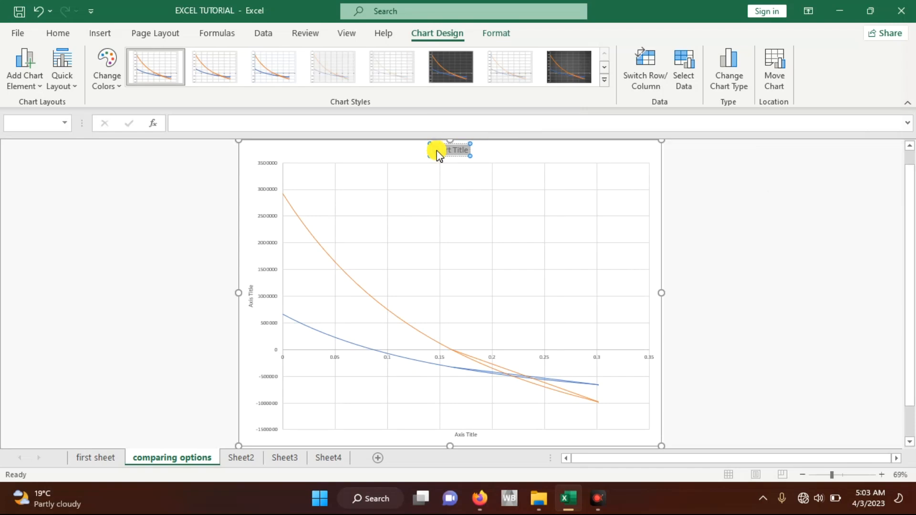
pyautogui.write('sar')
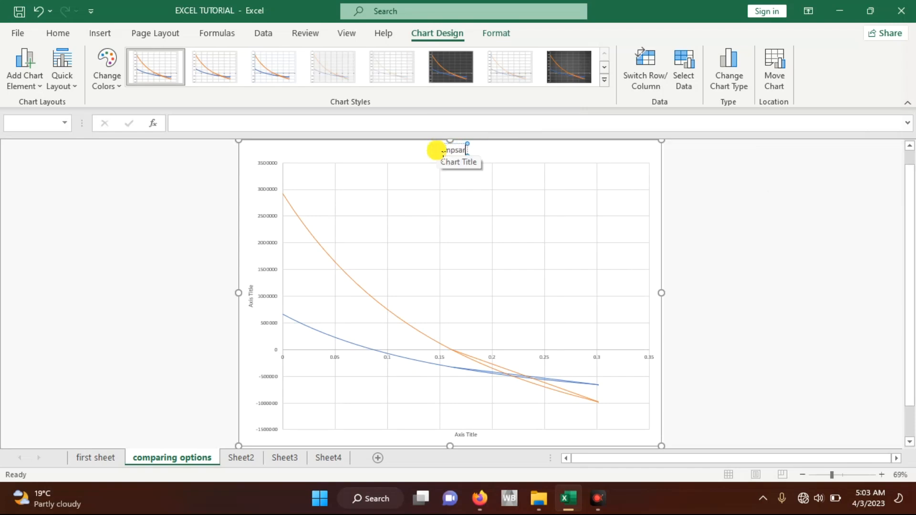
pyautogui.press('BackSpace')
pyautogui.write('ar')
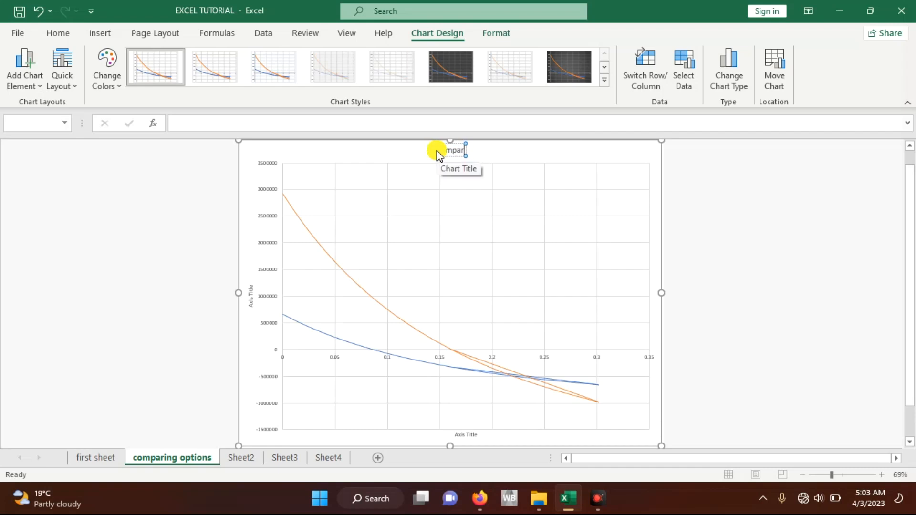
pyautogui.write('ison of Option')
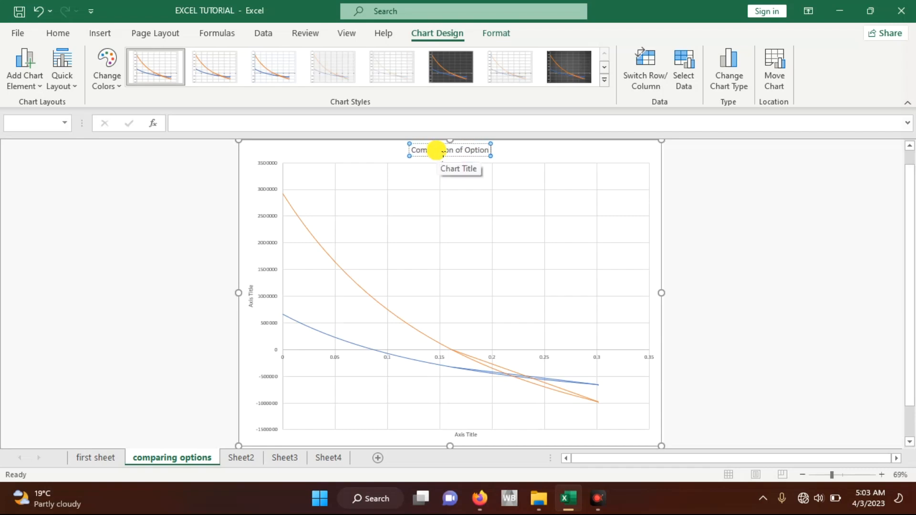
pyautogui.write(' 1 and Option 2')
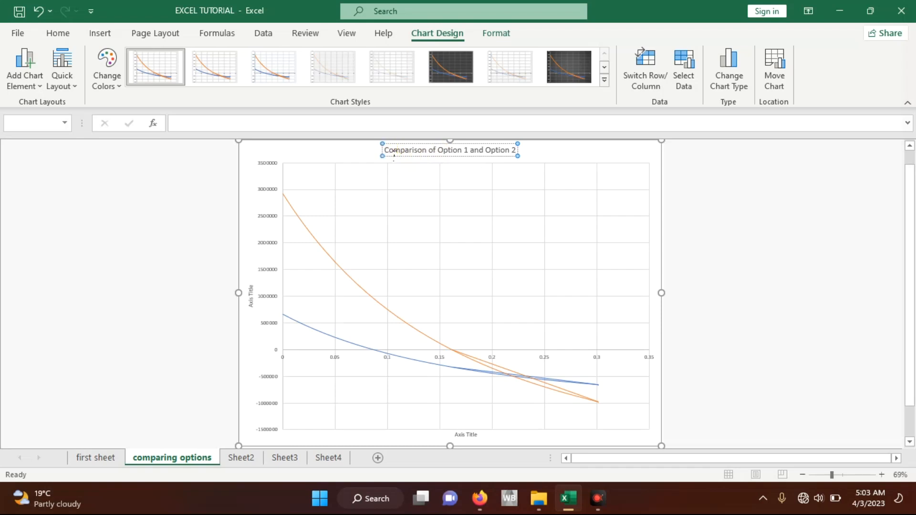
# Step: Format the whole chart title in Times New Roman, size 16, bold and underlined
pyautogui.moveTo(395, 151); pyautogui.dragTo(518, 151)
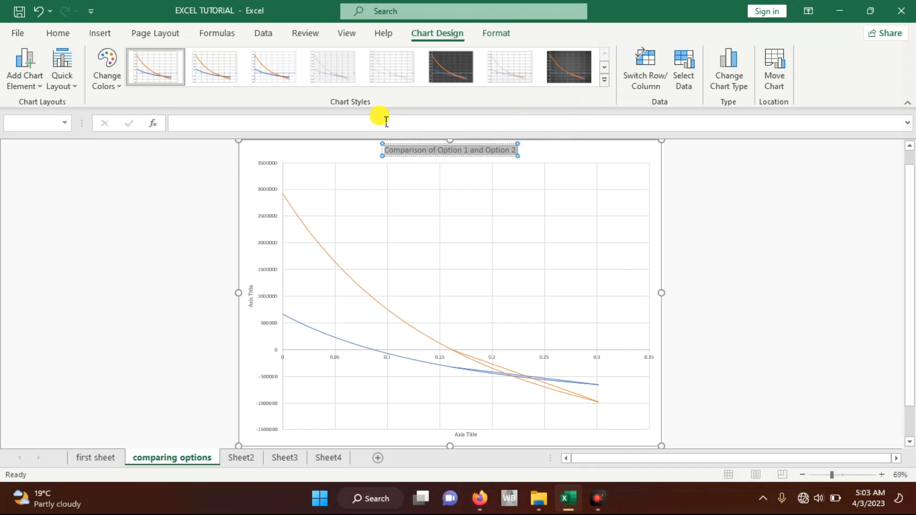
pyautogui.click(59, 33)
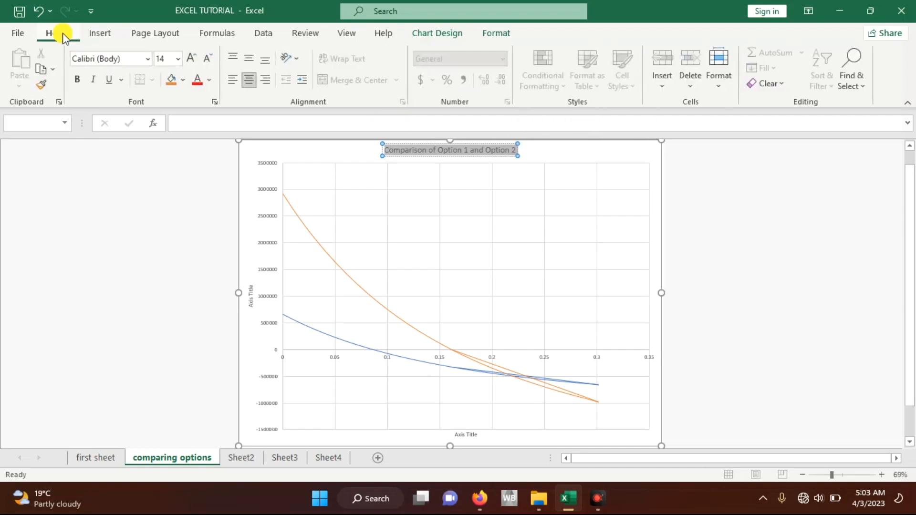
pyautogui.click(148, 60)
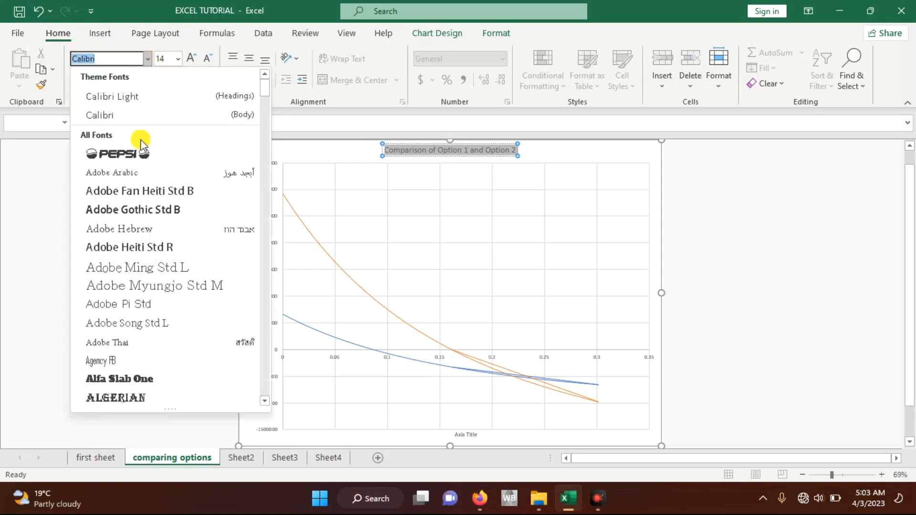
pyautogui.write('T')
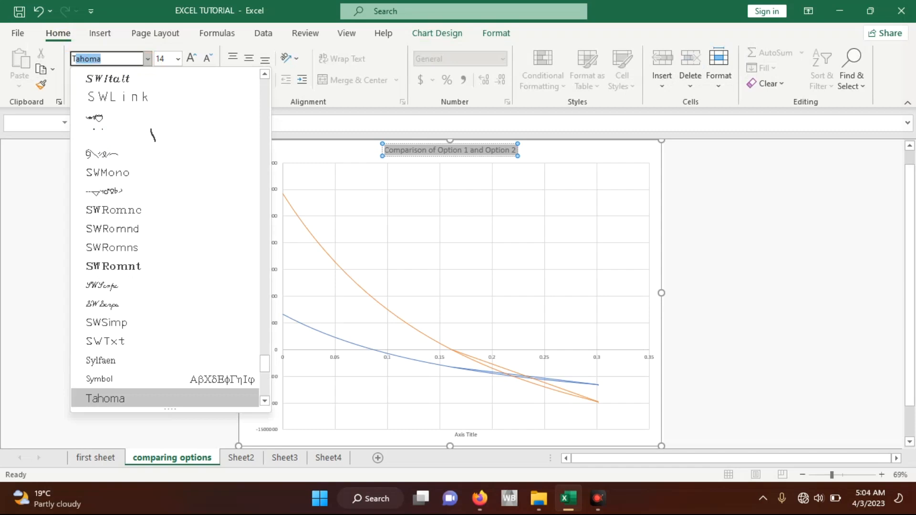
pyautogui.write('imes New R')
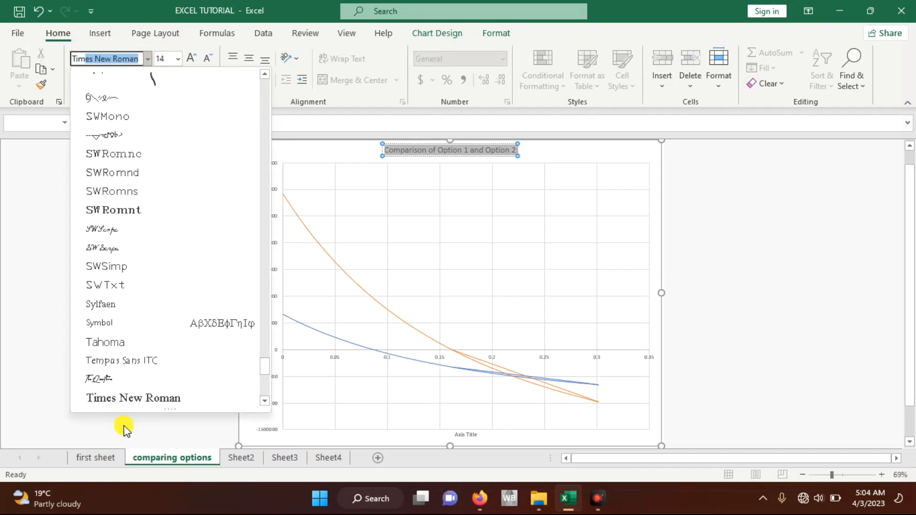
pyautogui.click(122, 399)
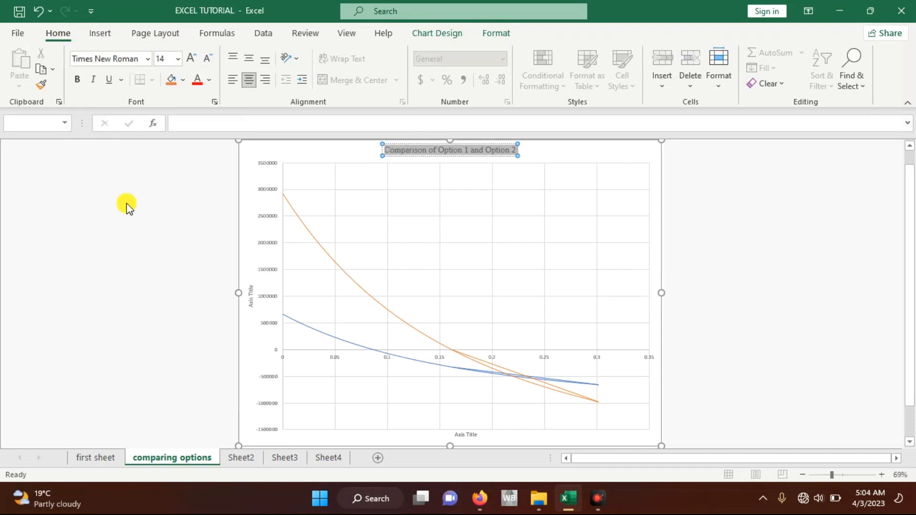
pyautogui.click(178, 59)
pyautogui.click(166, 182)
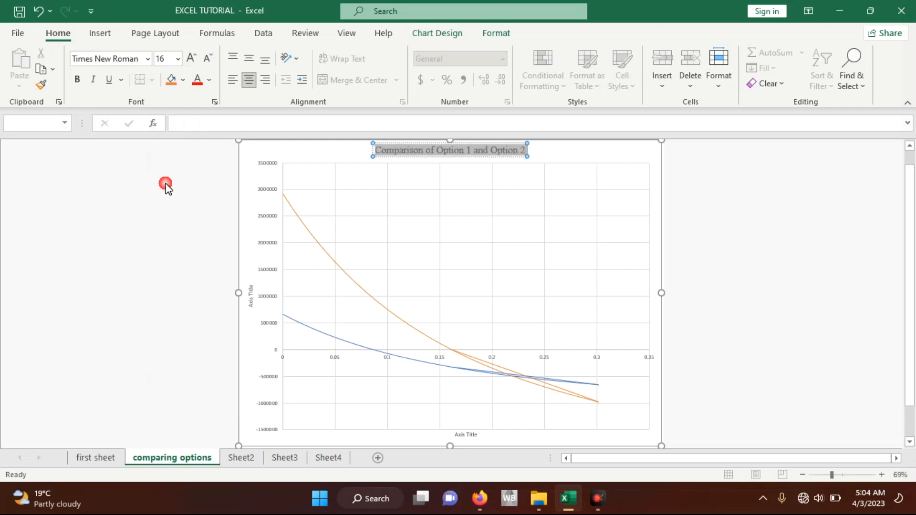
pyautogui.click(78, 82)
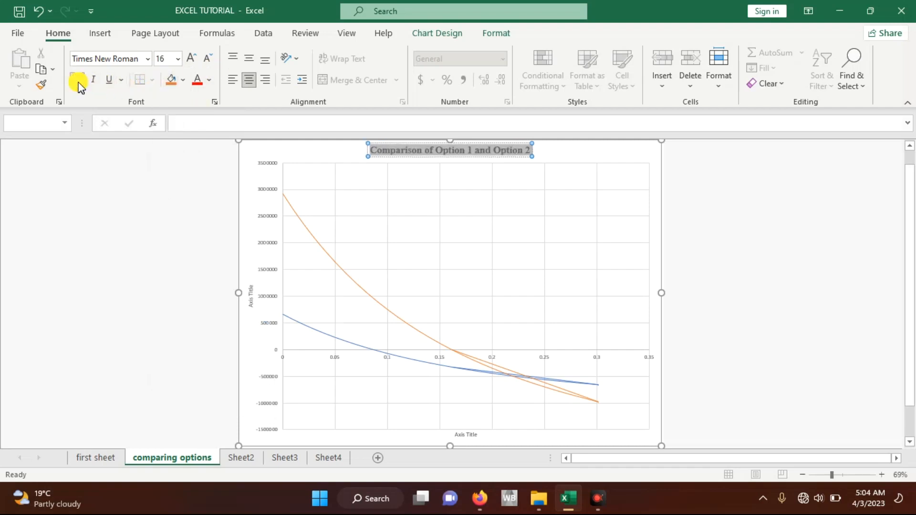
pyautogui.click(109, 80)
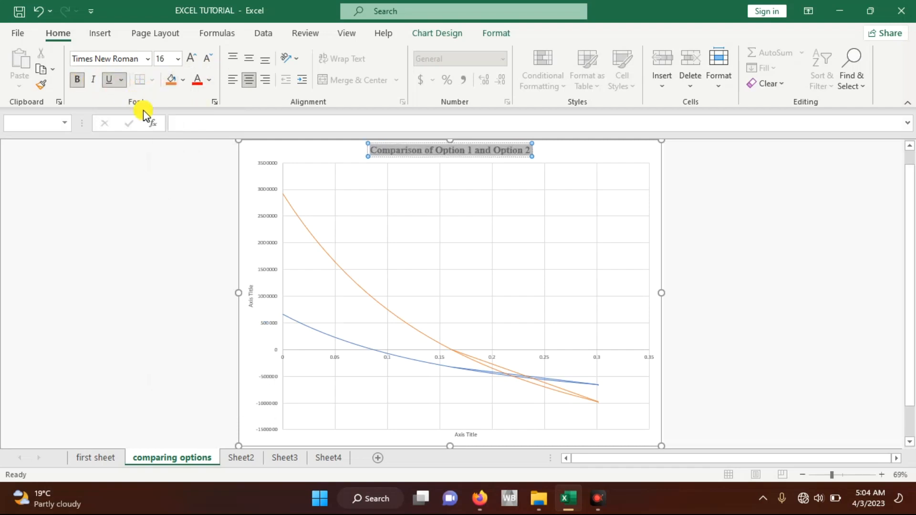
pyautogui.click(255, 193)
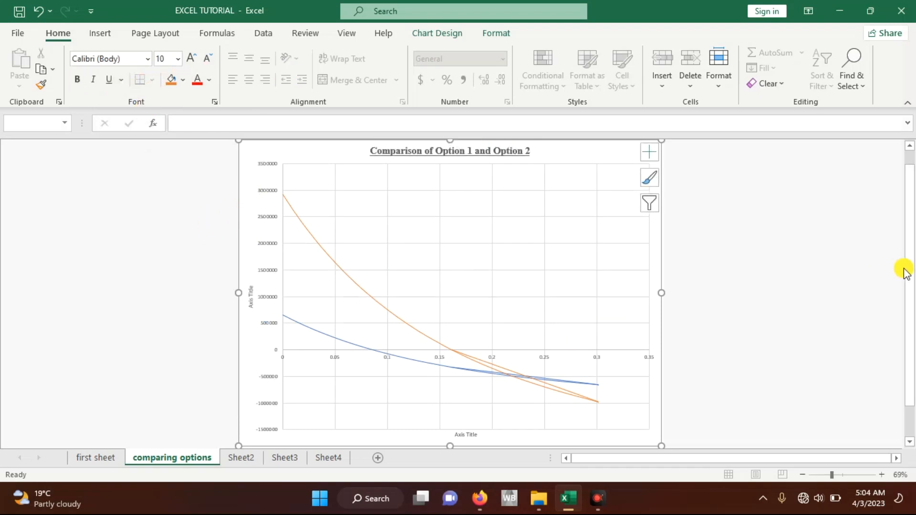
# Step: Replace the horizontal axis title's placeholder text with "interest rates"
pyautogui.scroll(-2, 911, 287)
pyautogui.click(478, 403)
pyautogui.doubleClick(471, 400)
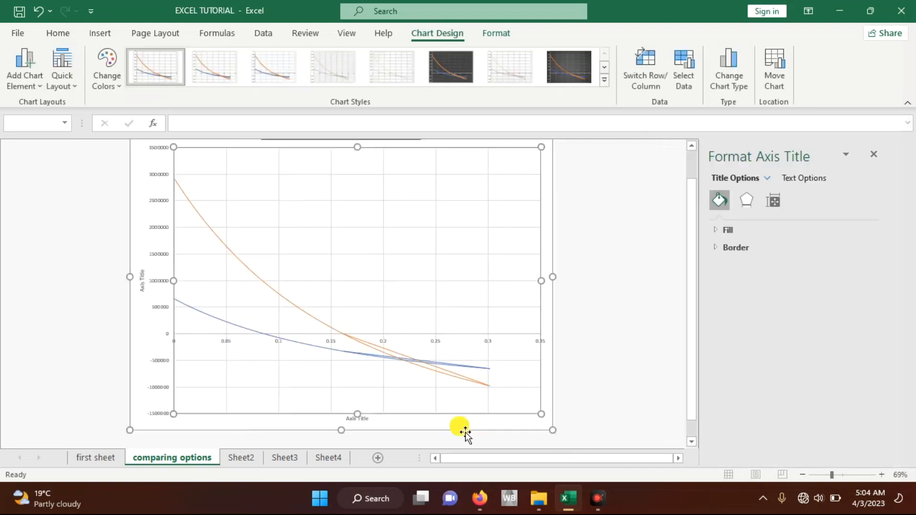
pyautogui.click(409, 414)
pyautogui.click(380, 424)
pyautogui.click(369, 422)
pyautogui.moveTo(370, 423); pyautogui.dragTo(348, 424)
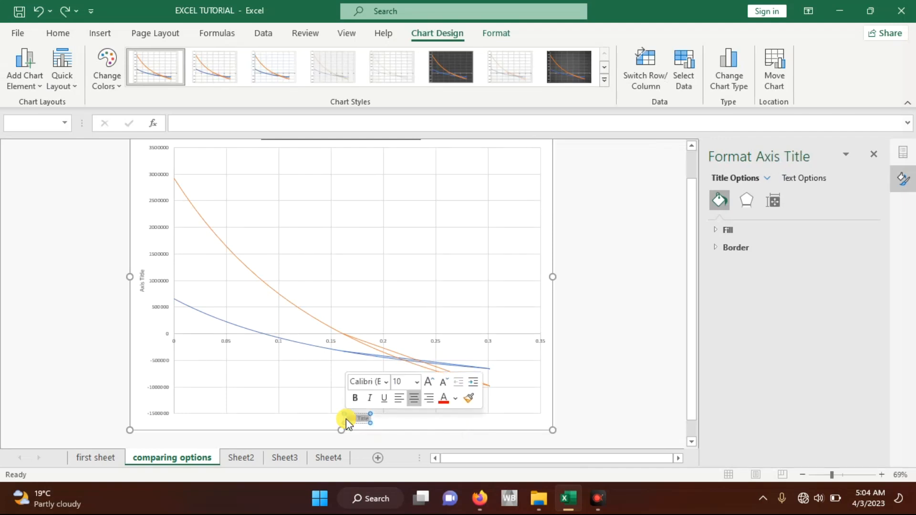
pyautogui.press('BackSpace')
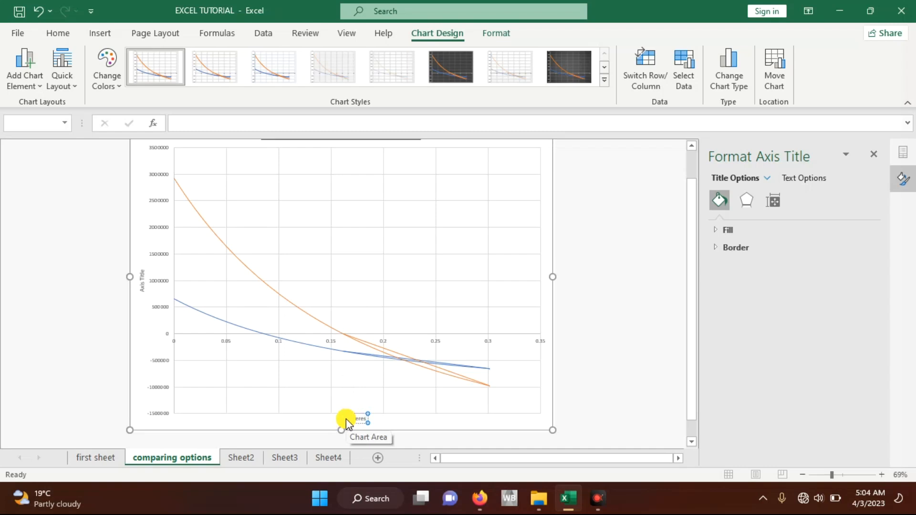
pyautogui.write('interest rates')
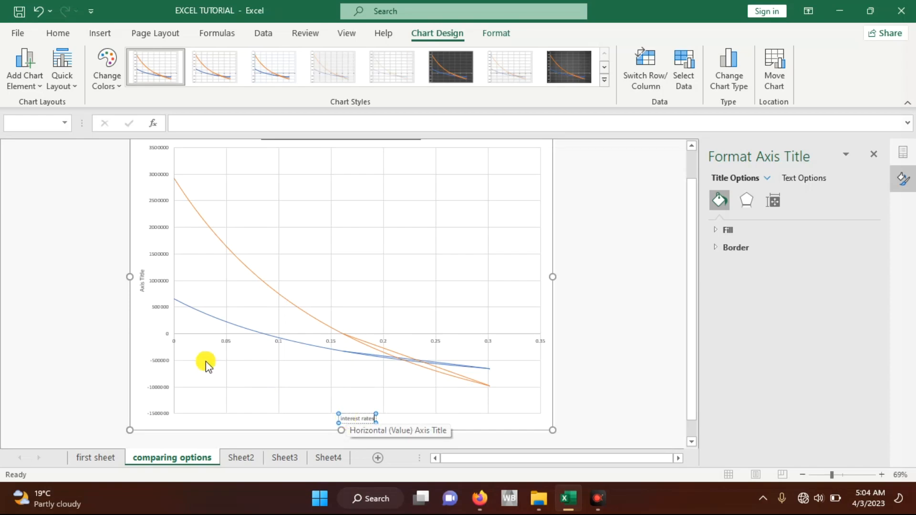
# Step: Check the Interest, Option 1 and option 2 table on Sheet2 for what the comparison chart's vertical axis represents, and return to the chart
pyautogui.click(242, 459)
pyautogui.click(174, 300)
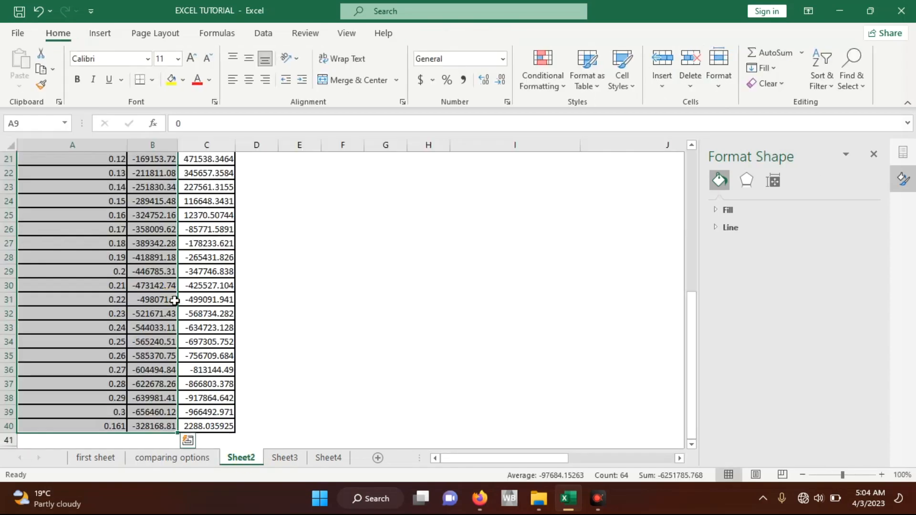
pyautogui.scroll(7, 174, 300)
pyautogui.click(179, 458)
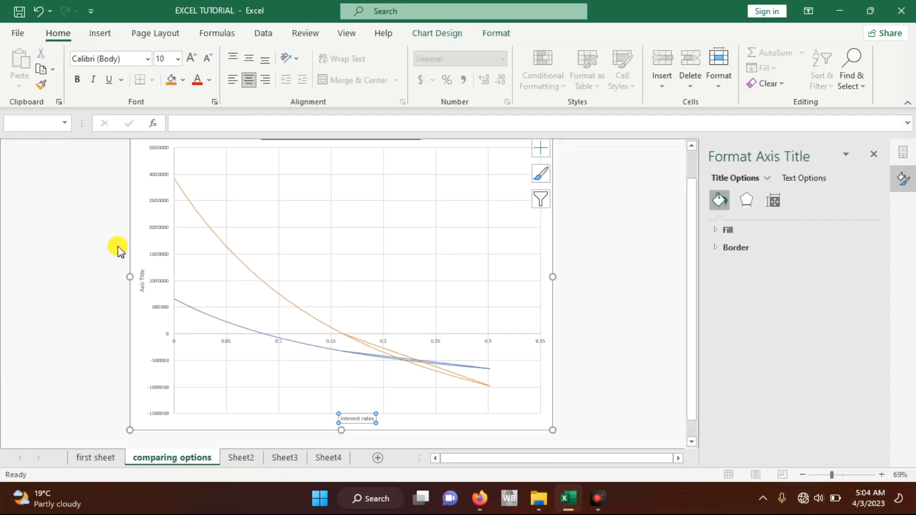
pyautogui.click(145, 280)
pyautogui.moveTo(144, 270); pyautogui.dragTo(147, 300)
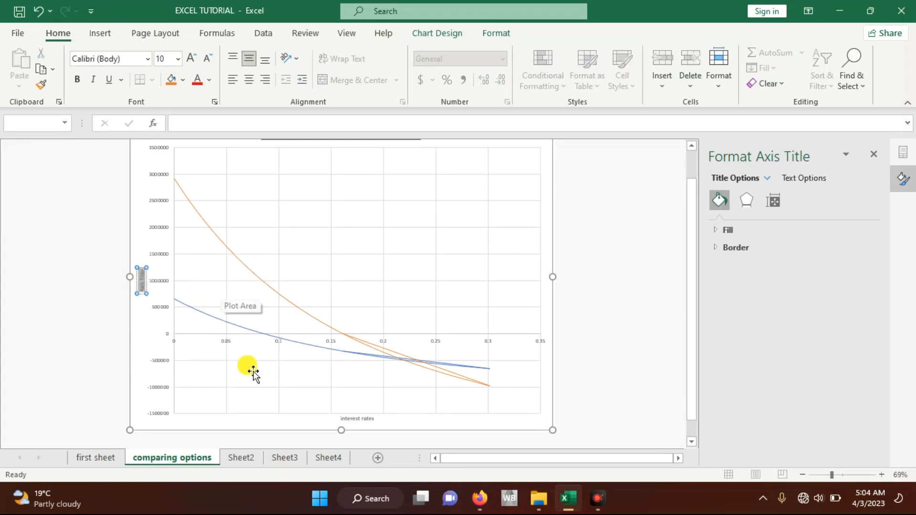
pyautogui.click(249, 459)
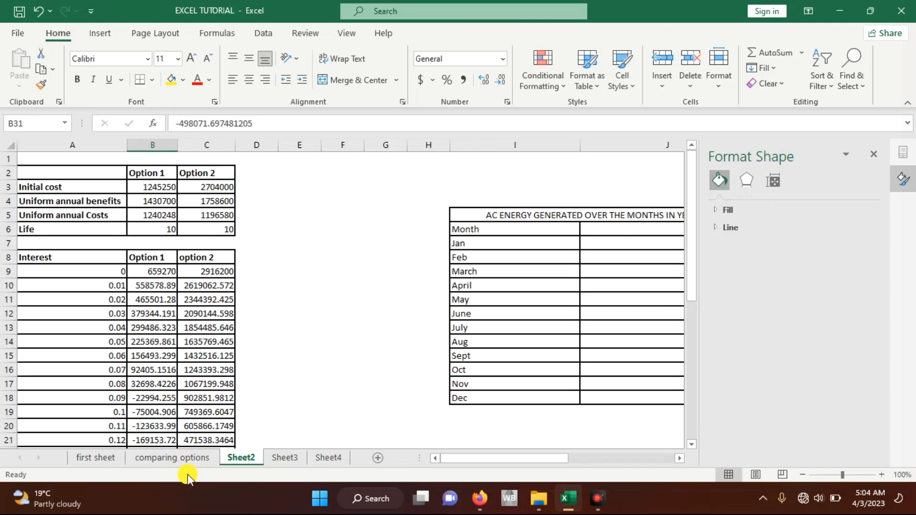
pyautogui.click(179, 458)
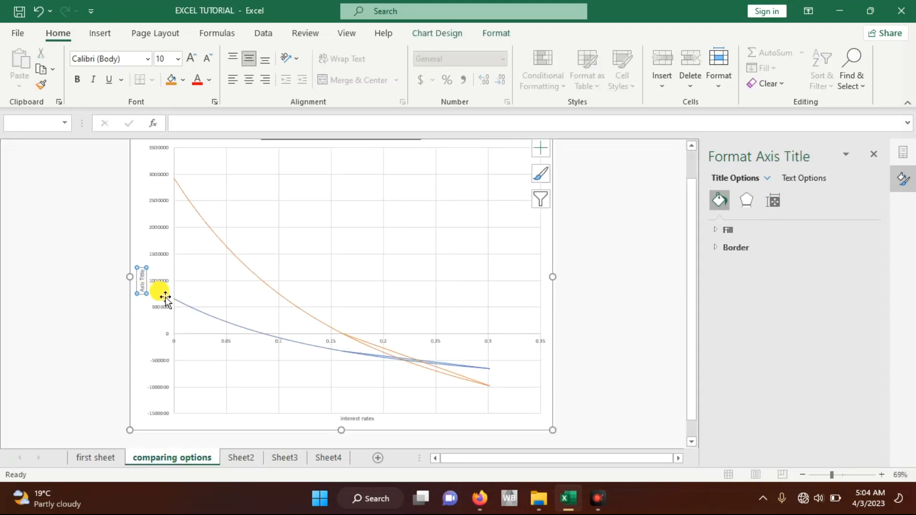
# Step: Replace the vertical axis title's placeholder text with "New principal value, $"
pyautogui.rightClick(142, 293)
pyautogui.click(142, 293)
pyautogui.write('new p')
pyautogui.write('rincip')
pyautogui.write('al')
pyautogui.write(' value')
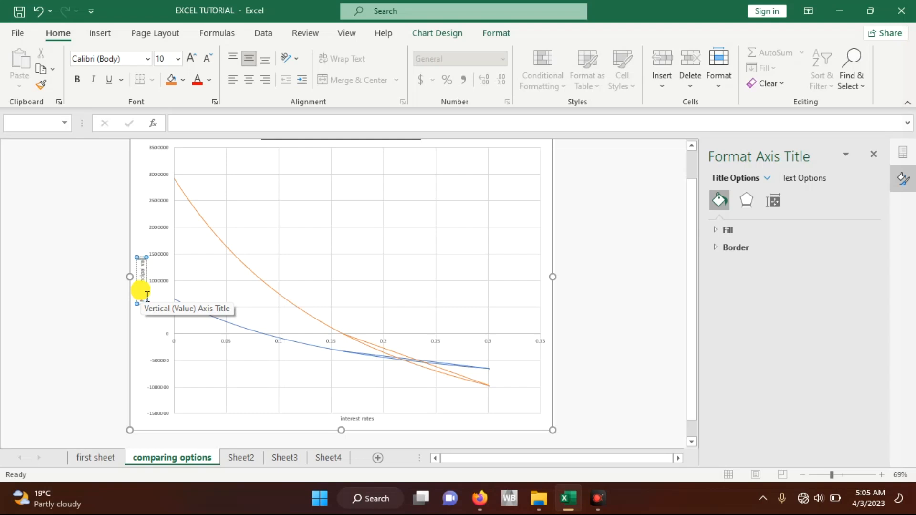
pyautogui.click(151, 215)
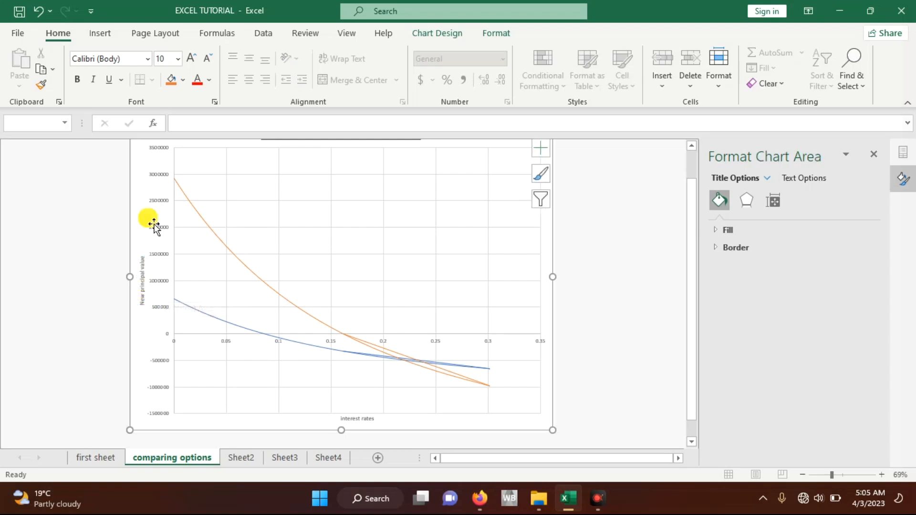
pyautogui.click(147, 267)
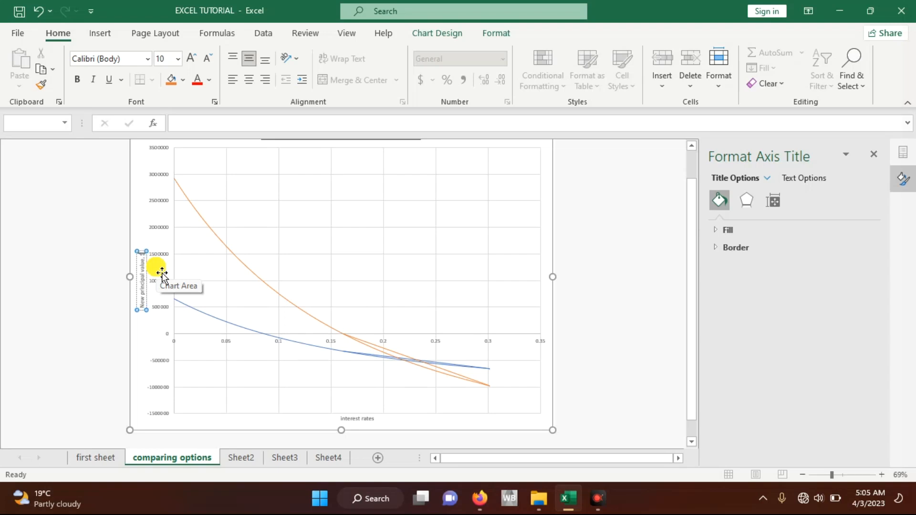
pyautogui.click(148, 168)
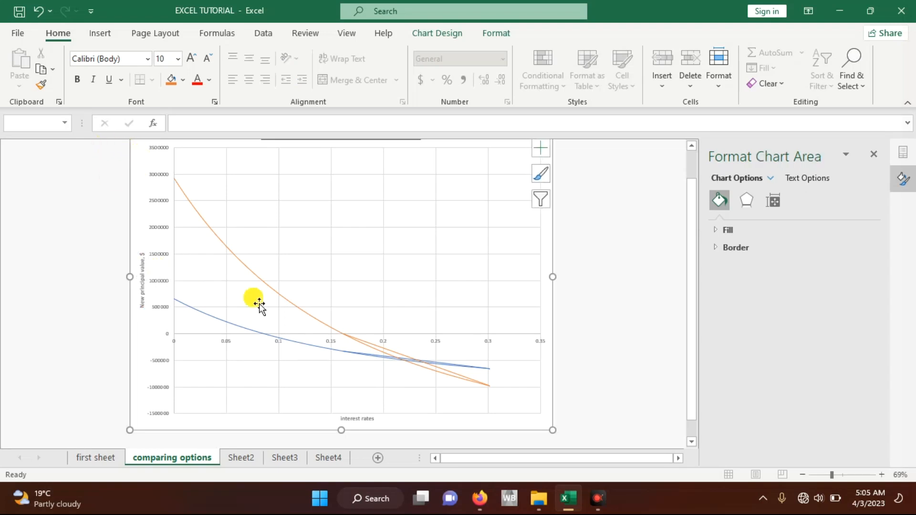
# Step: Add a legend for Option 1 and option 2 to the comparison chart
pyautogui.scroll(2, 463, 327)
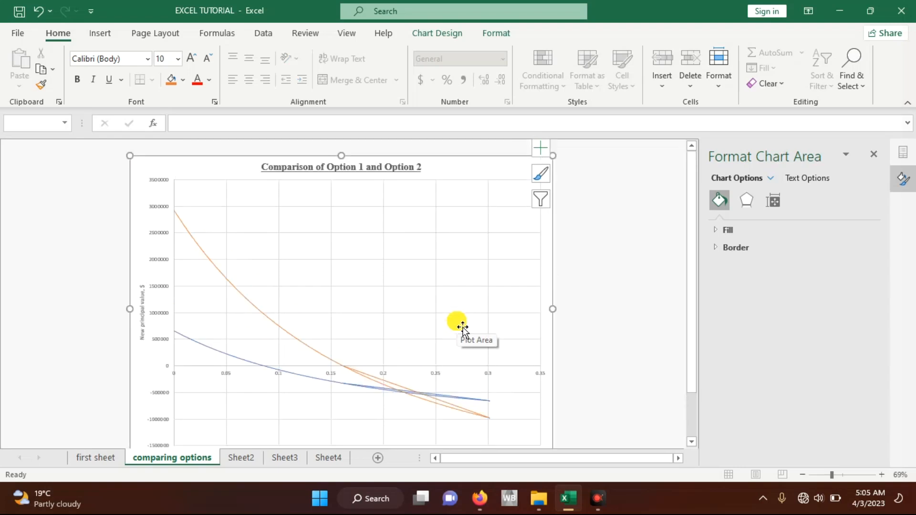
pyautogui.scroll(-1, 463, 327)
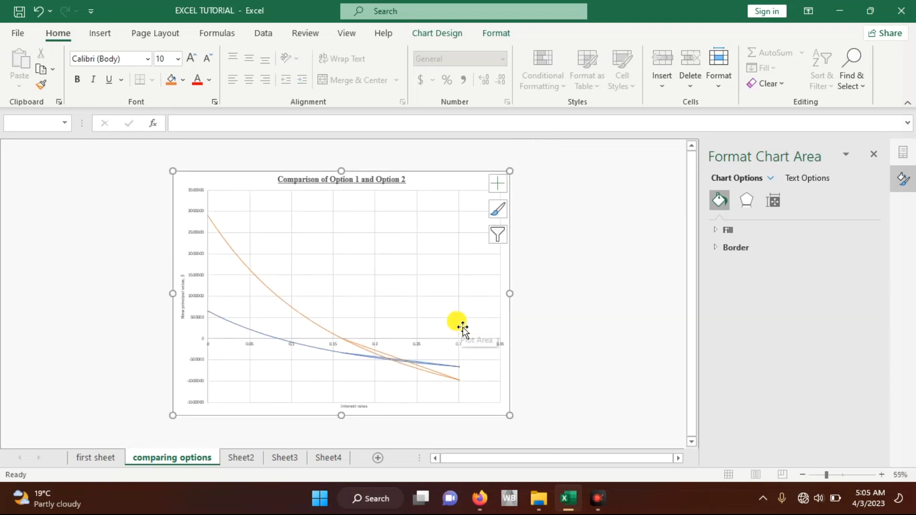
pyautogui.scroll(1, 463, 327)
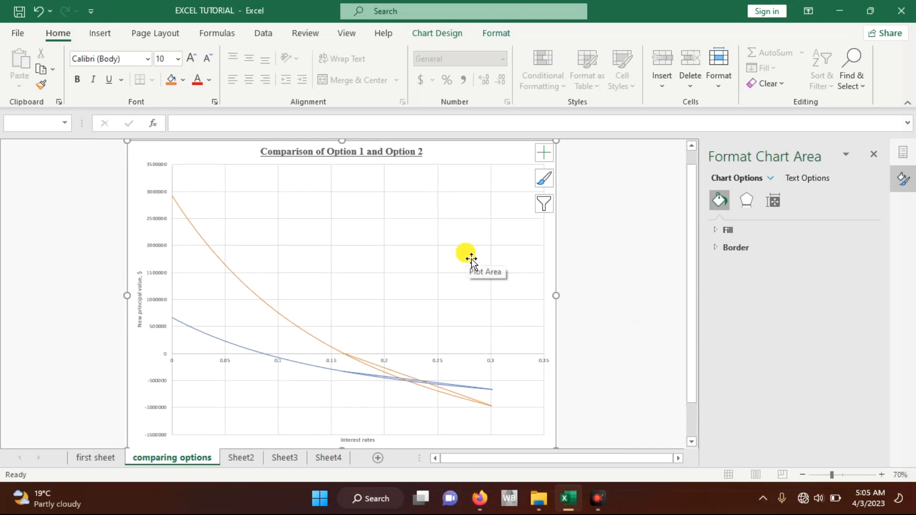
pyautogui.click(544, 153)
pyautogui.click(575, 250)
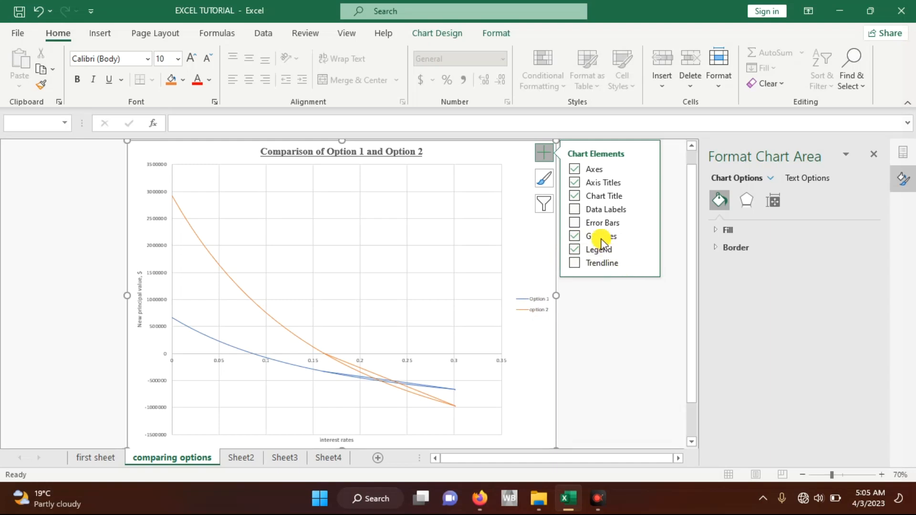
# Step: Add primary minor horizontal and primary minor vertical gridlines to the comparison chart
pyautogui.click(645, 236)
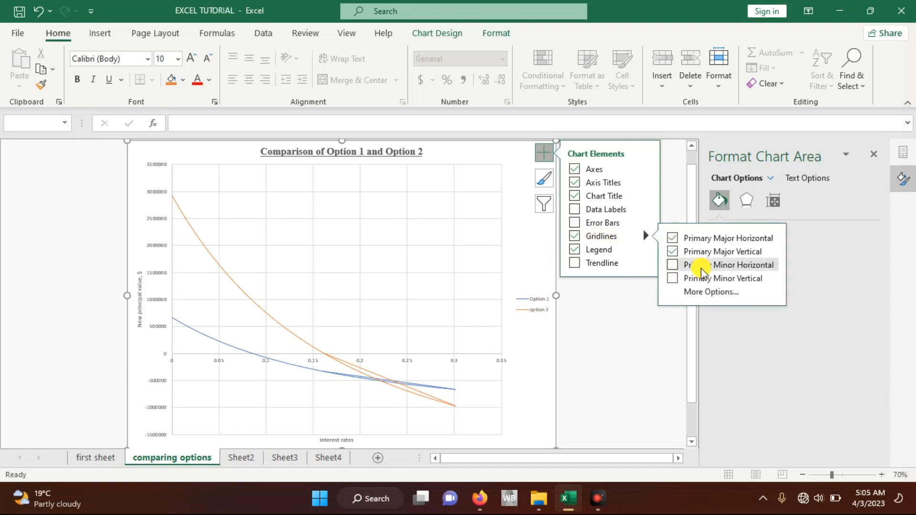
pyautogui.click(679, 280)
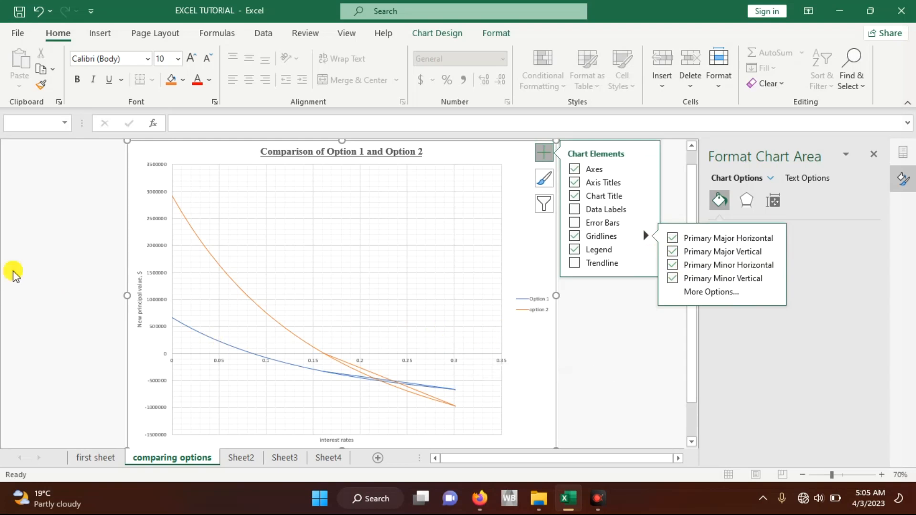
pyautogui.click(78, 299)
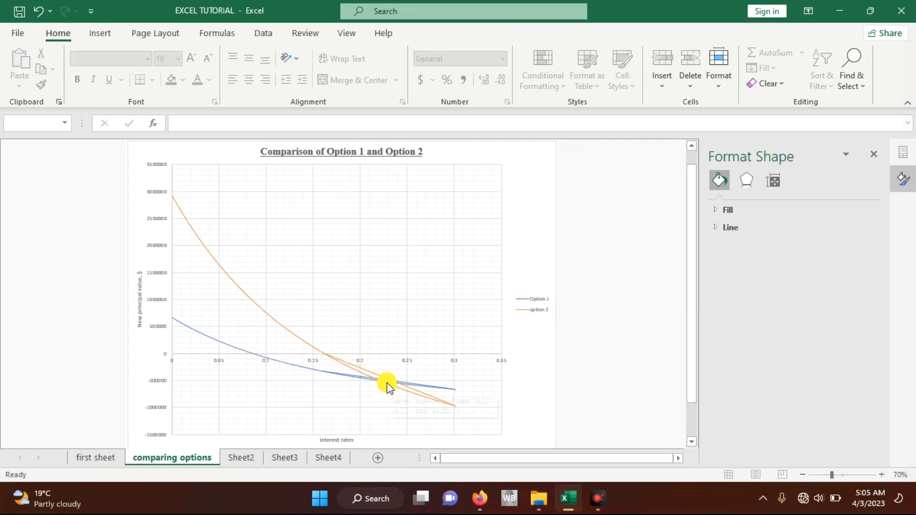
pyautogui.moveTo(387, 385)
# Step: Start changing the chart to a Combo type, with the Option 1 series as Scatter with Smooth Lines and Markers
pyautogui.click(530, 223)
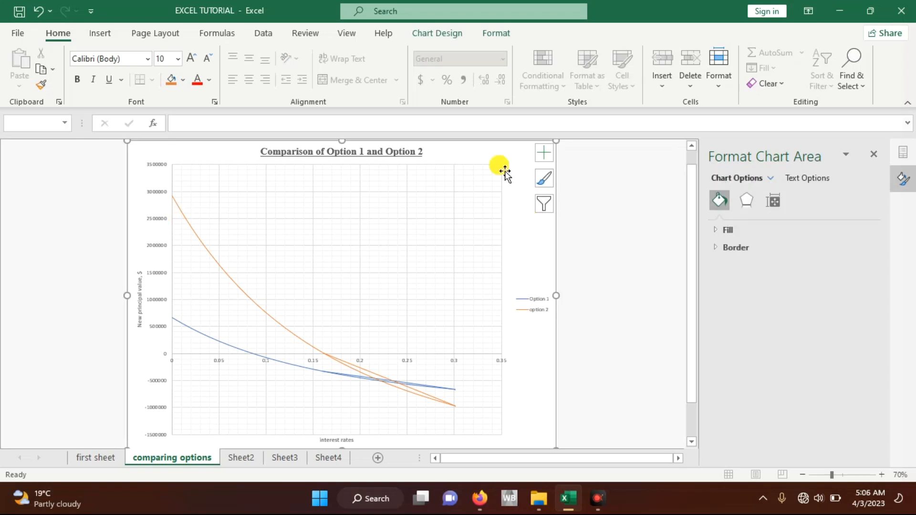
pyautogui.click(443, 38)
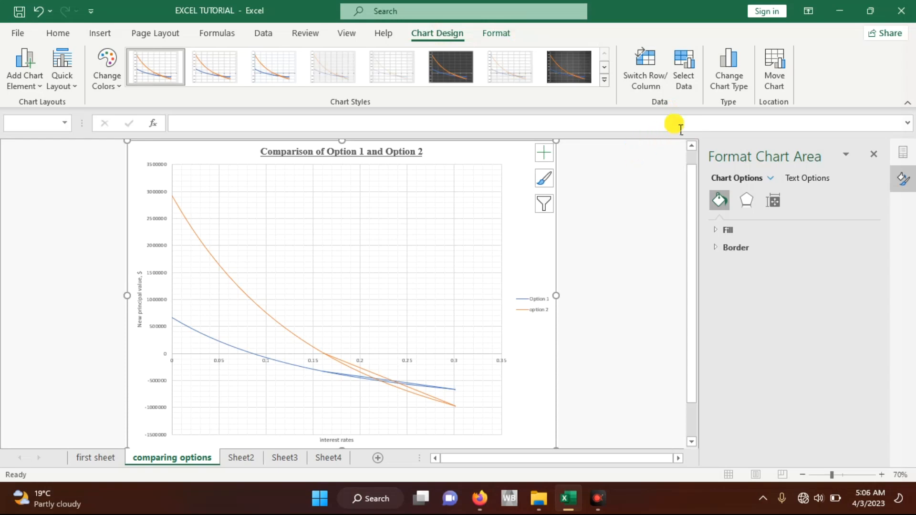
pyautogui.click(738, 83)
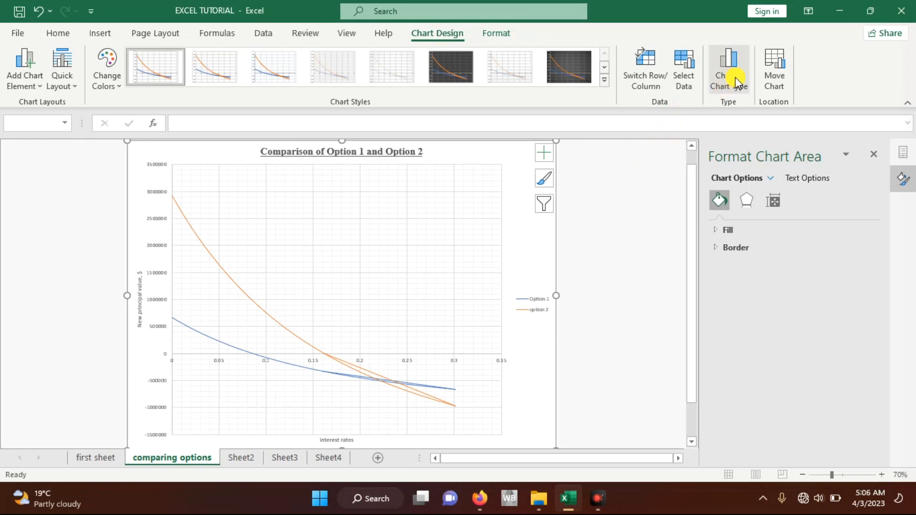
pyautogui.moveTo(528, 55); pyautogui.dragTo(599, 62)
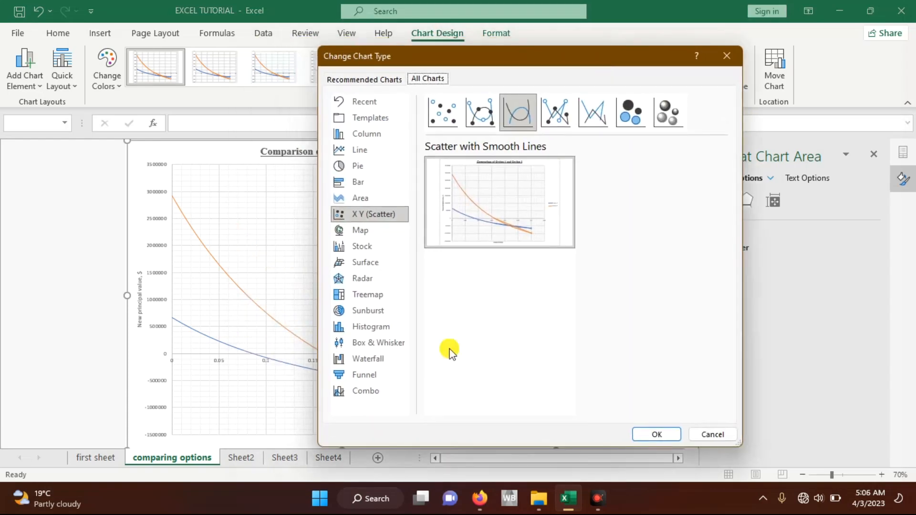
pyautogui.click(375, 400)
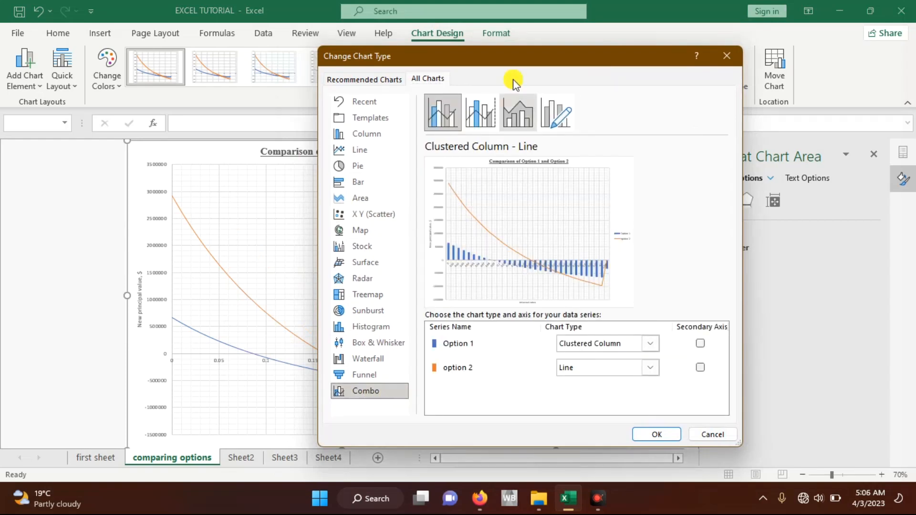
pyautogui.moveTo(513, 60); pyautogui.dragTo(628, 77)
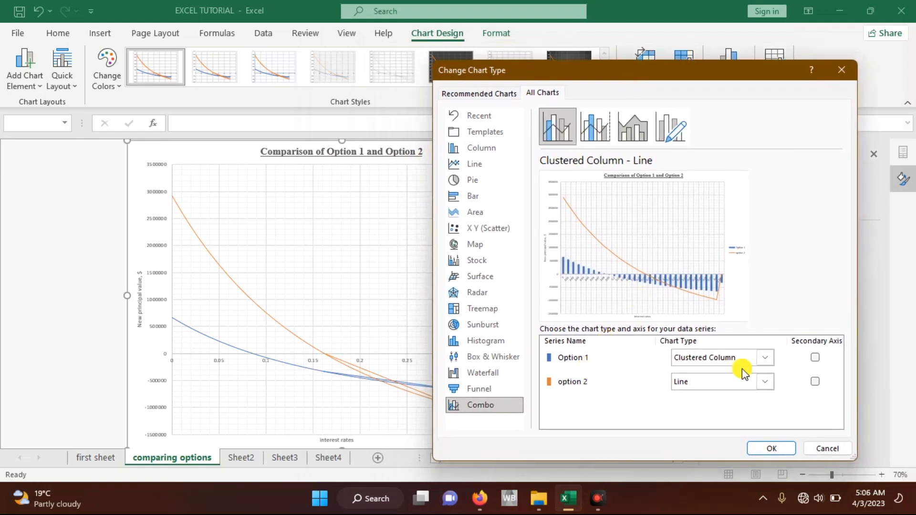
pyautogui.click(766, 357)
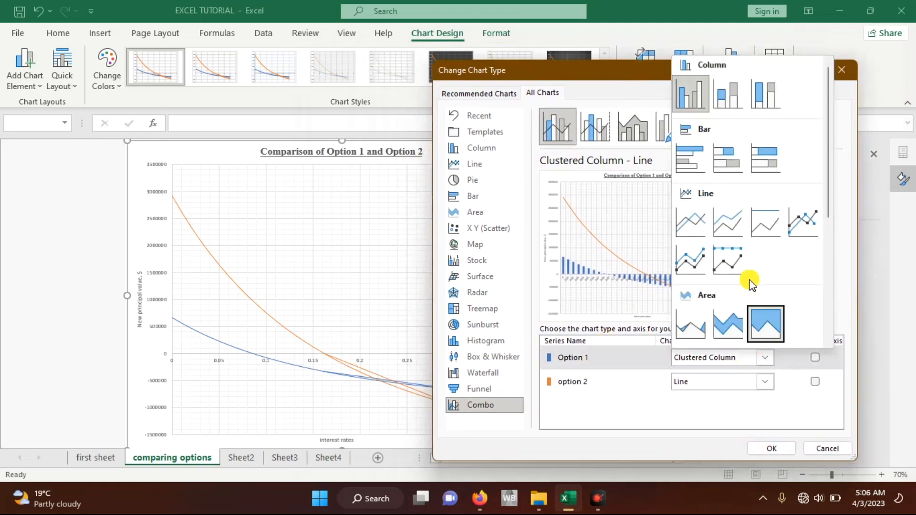
pyautogui.moveTo(829, 191); pyautogui.dragTo(829, 299)
pyautogui.click(728, 245)
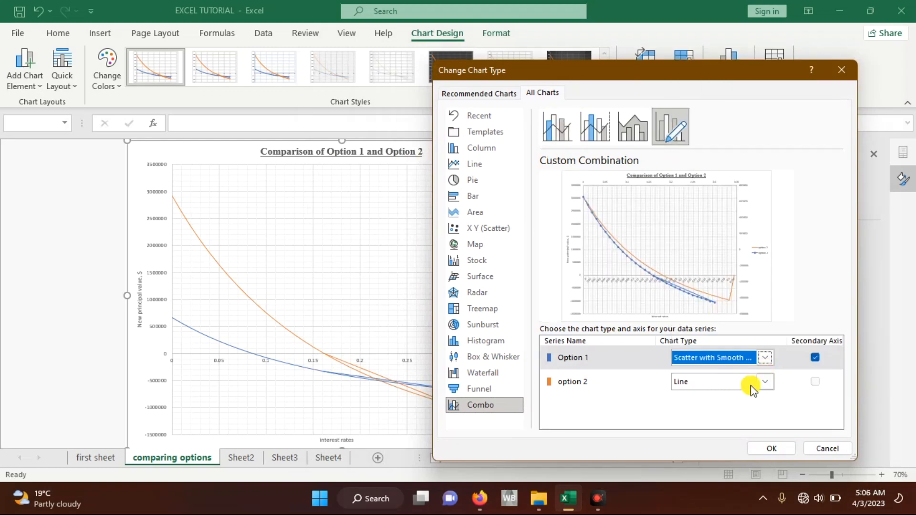
# Step: Make option 2 Scatter with Smooth Lines and Markers too, plot only that series on the secondary axis, and apply the combo chart
pyautogui.click(765, 382)
pyautogui.moveTo(833, 226); pyautogui.dragTo(817, 310)
pyautogui.click(729, 328)
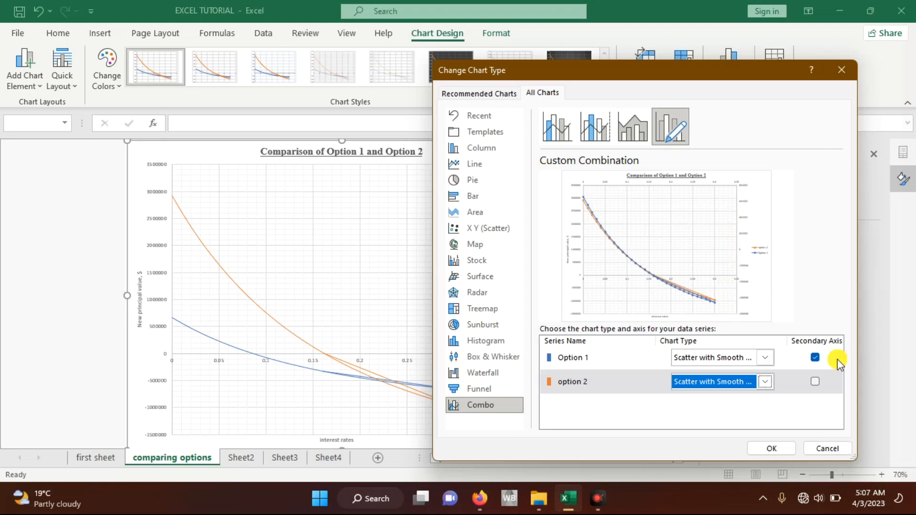
pyautogui.click(815, 382)
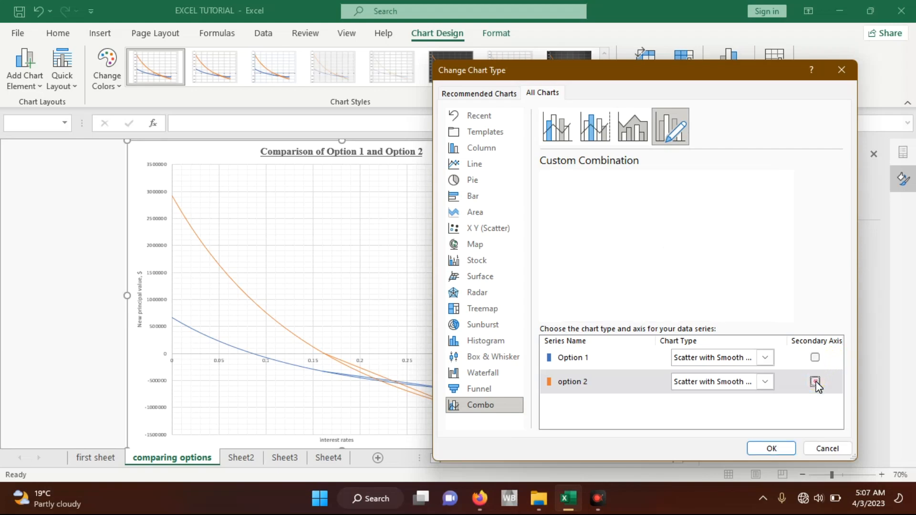
pyautogui.click(816, 381)
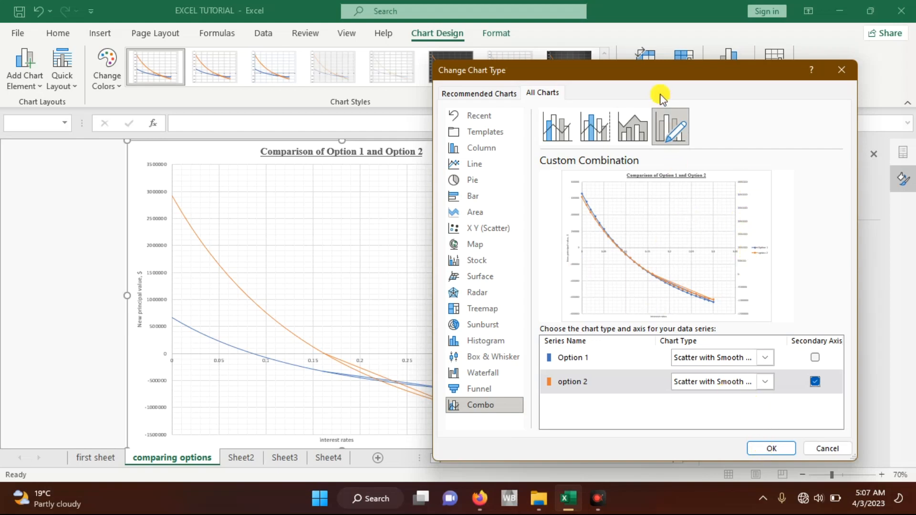
pyautogui.moveTo(645, 76); pyautogui.dragTo(366, 80)
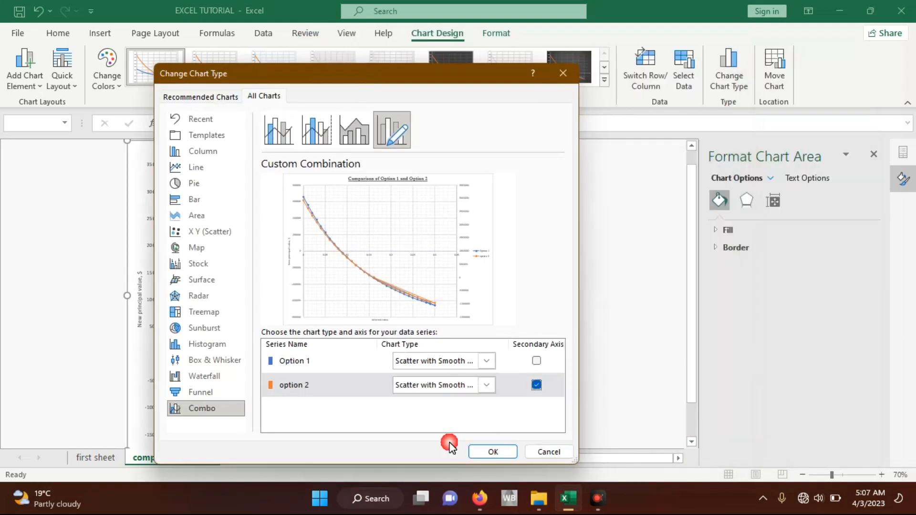
pyautogui.click(483, 454)
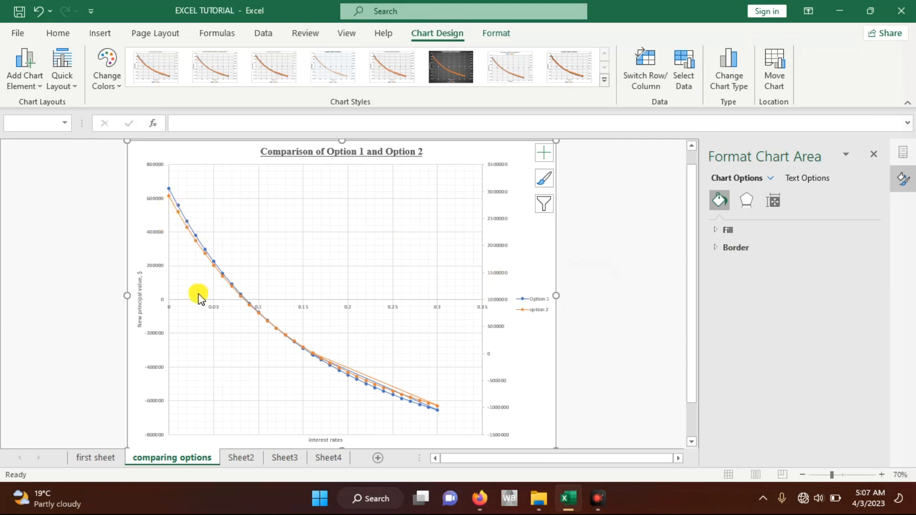
# Step: Insert "option 1" into the primary vertical axis title so it reads "New principal value,option 1, $"
pyautogui.click(139, 302)
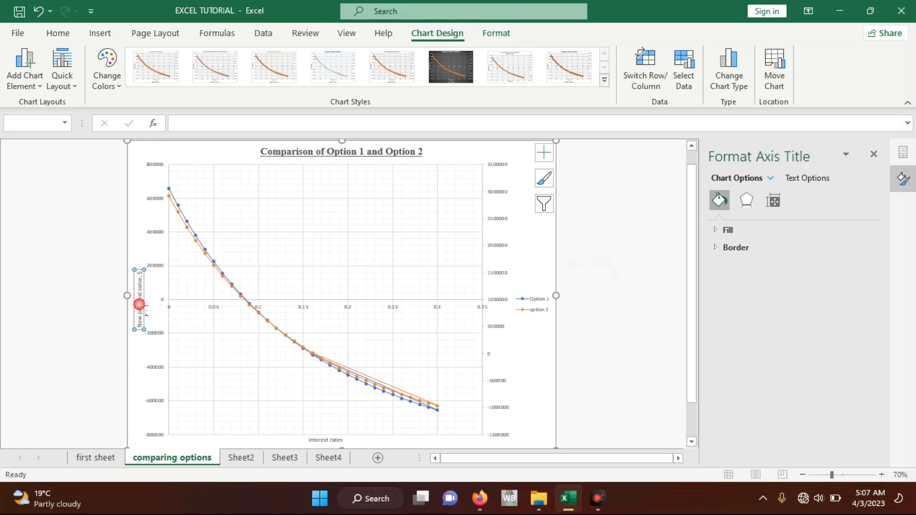
pyautogui.click(143, 280)
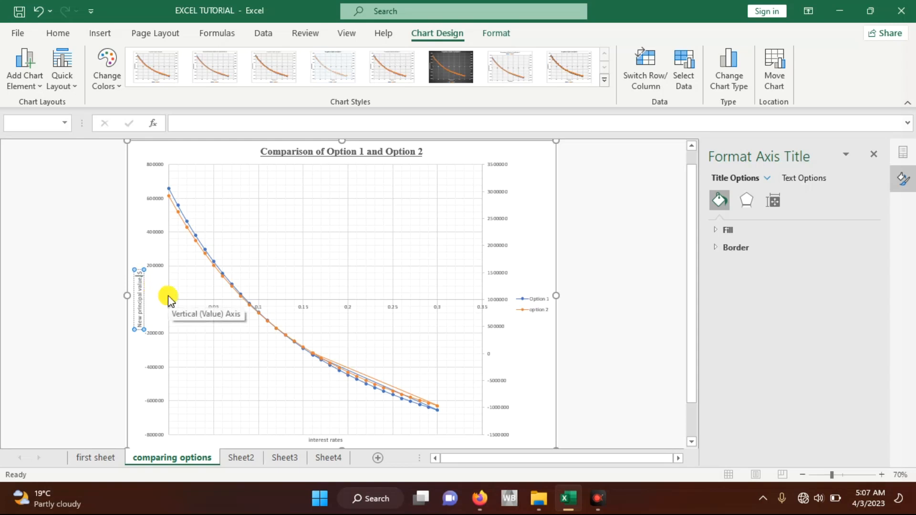
pyautogui.write('option 1 ')
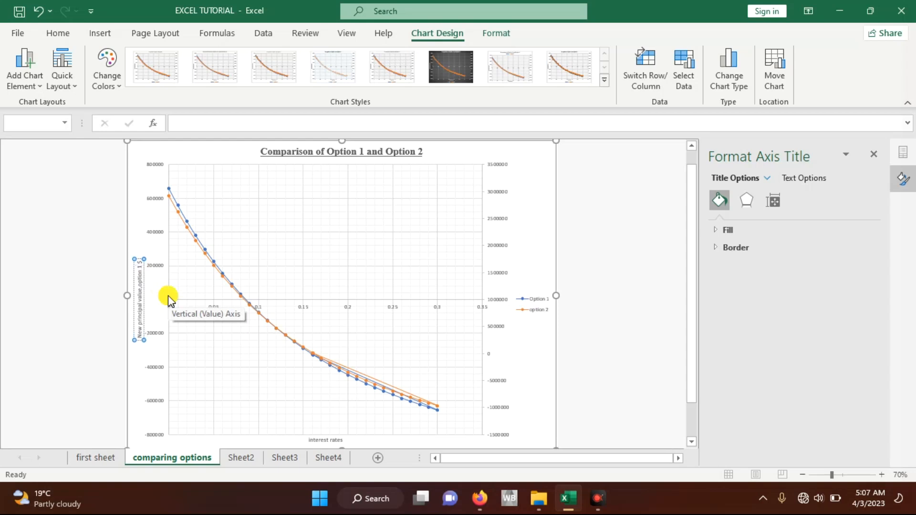
pyautogui.write(',')
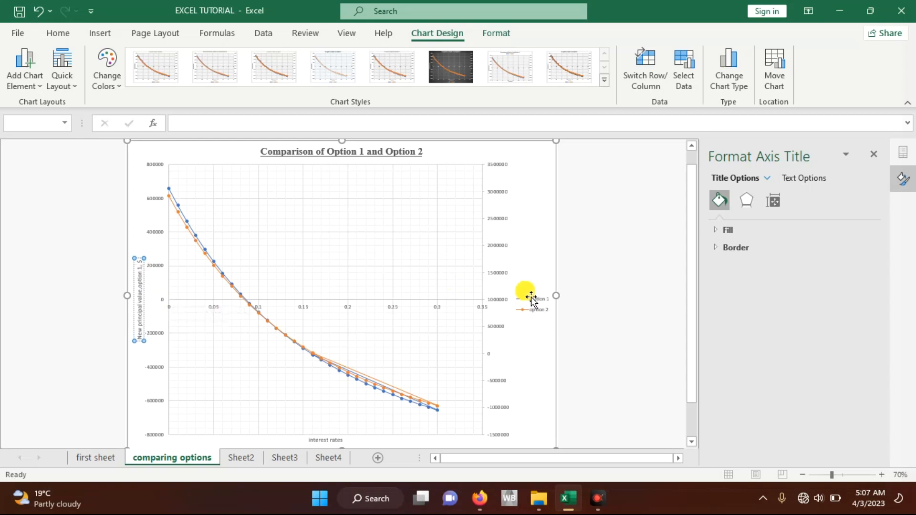
# Step: Add an axis title to the chart's secondary vertical axis
pyautogui.click(538, 284)
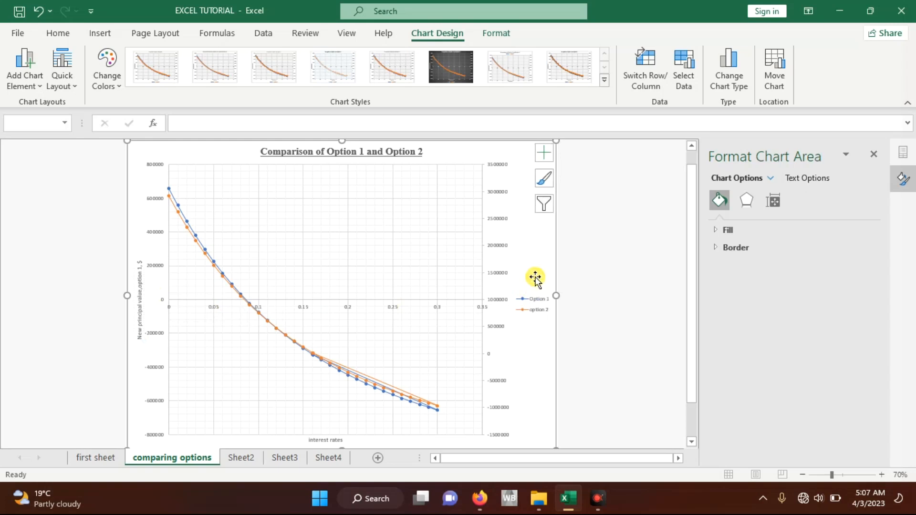
pyautogui.click(544, 153)
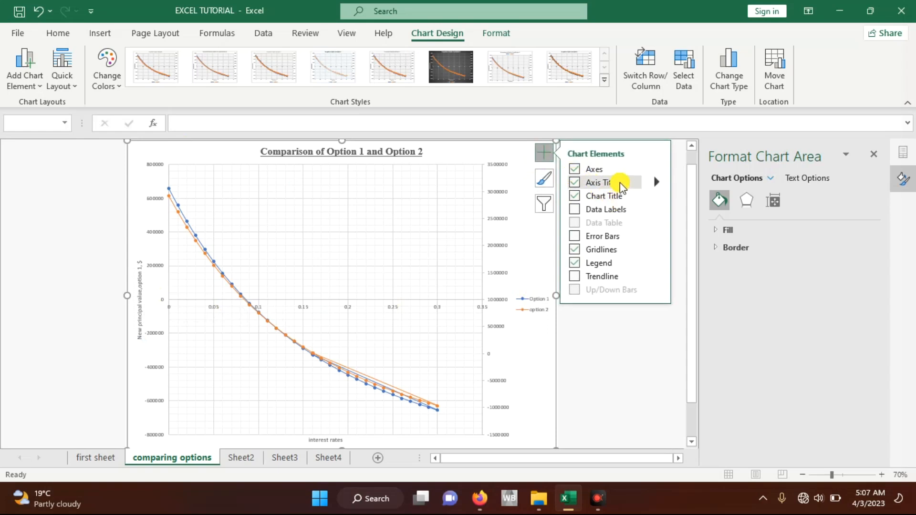
pyautogui.click(657, 182)
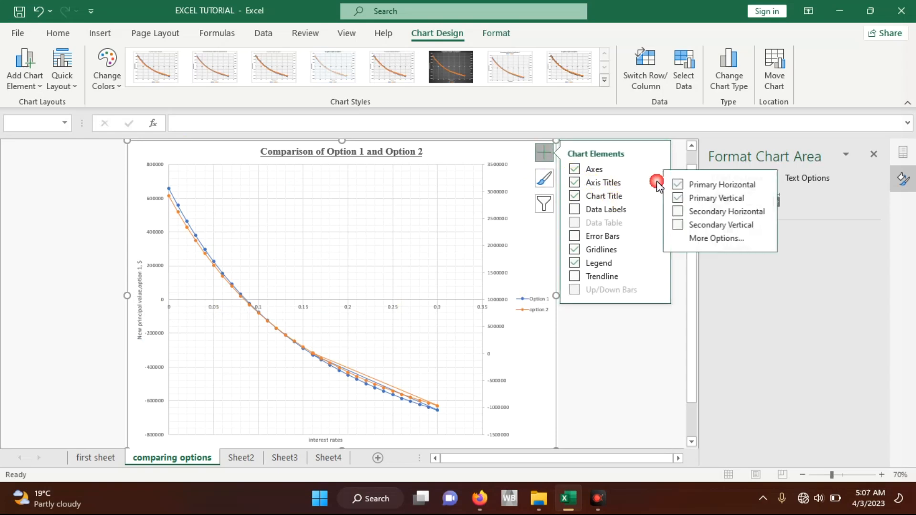
pyautogui.click(687, 226)
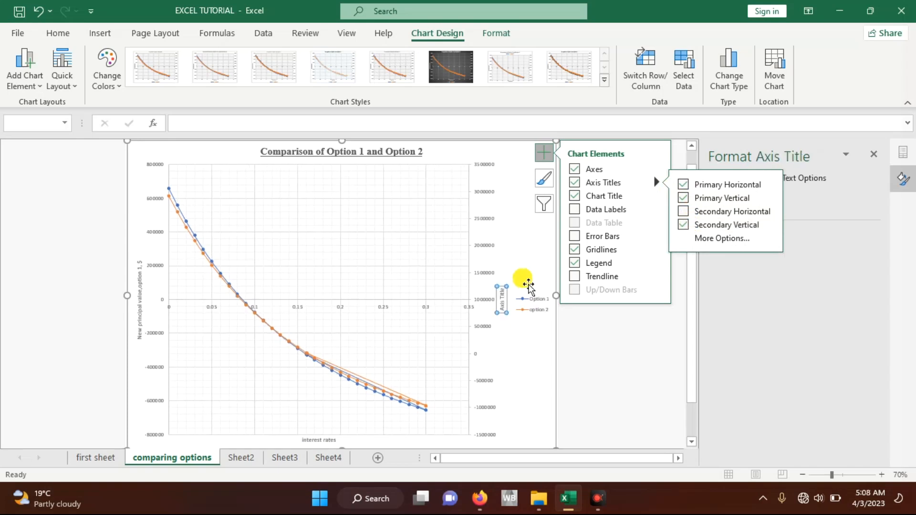
# Step: Replace the secondary vertical axis title's placeholder text with "NPV, option 2, $"
pyautogui.click(503, 295)
pyautogui.tripleClick(503, 296)
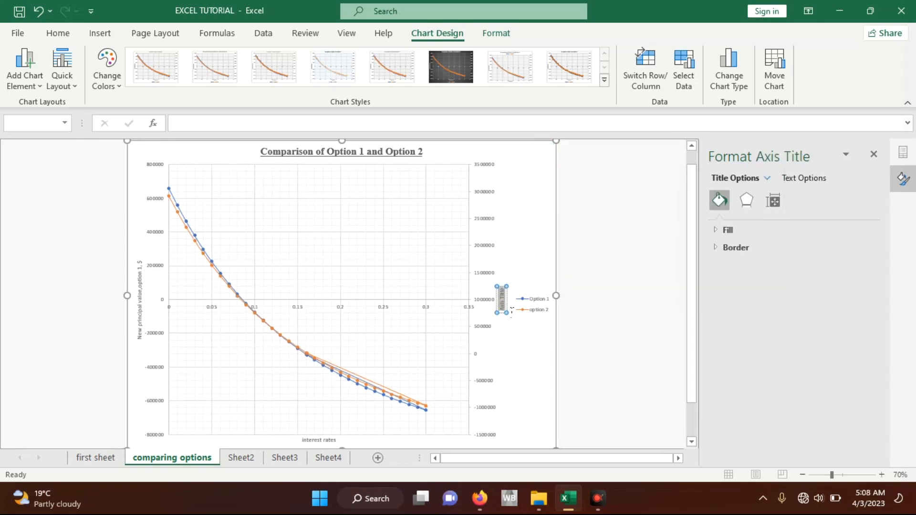
pyautogui.press('BackSpace')
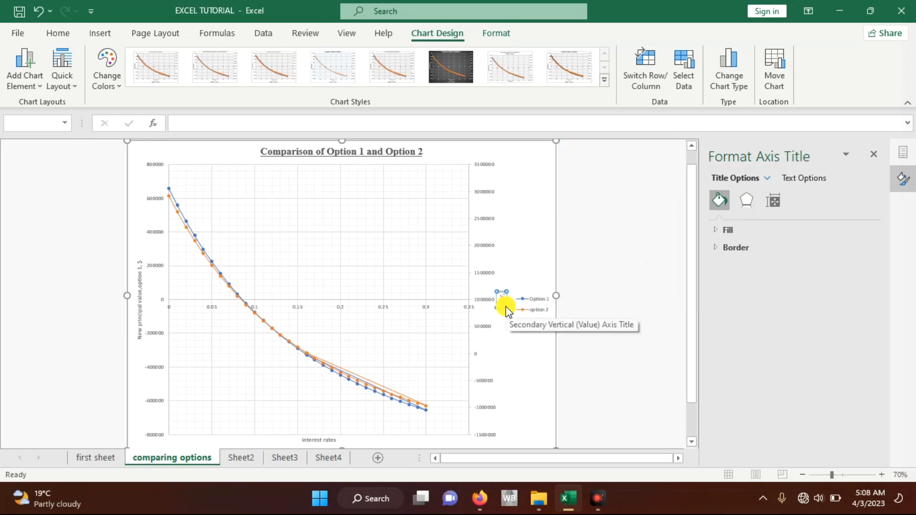
pyautogui.write('option 2, $')
pyautogui.click(534, 241)
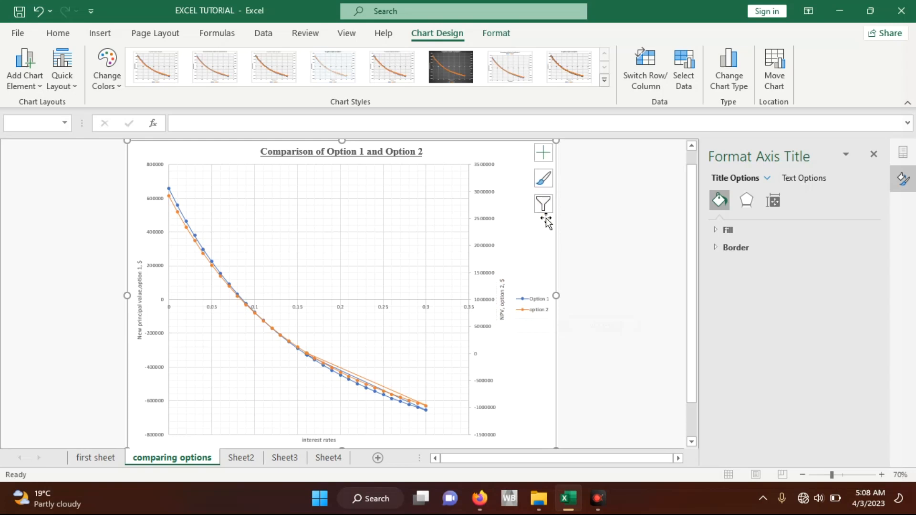
# Step: On Sheet2, move the AC energy column chart slightly up and to the right beside the monthly table
pyautogui.moveTo(692, 301); pyautogui.dragTo(707, 325)
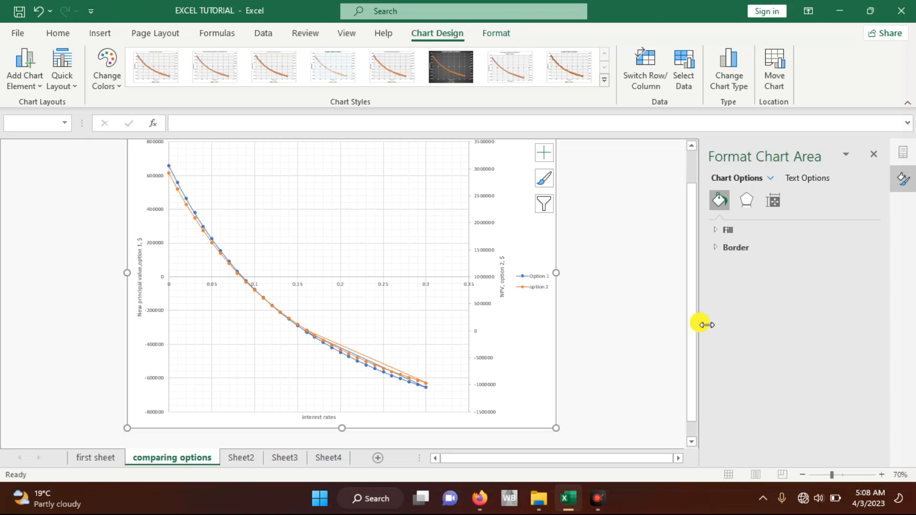
pyautogui.click(243, 458)
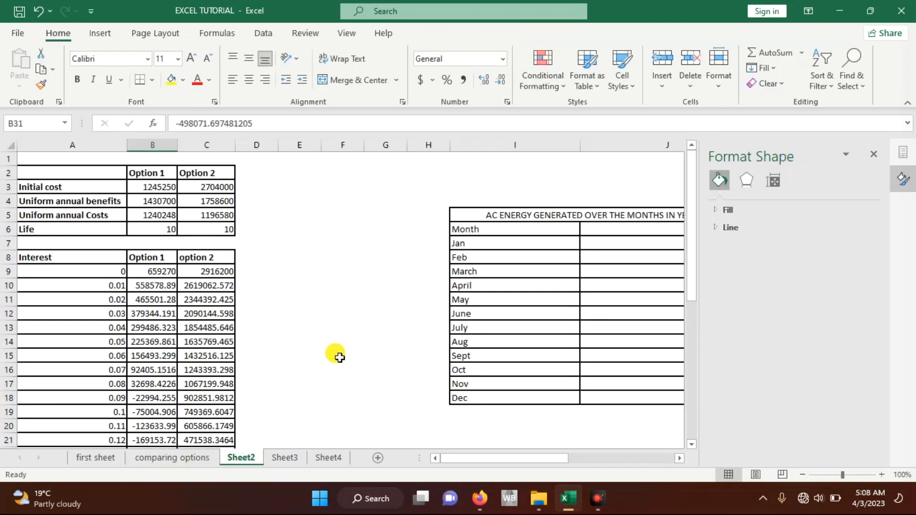
pyautogui.hscroll(4, 337, 356)
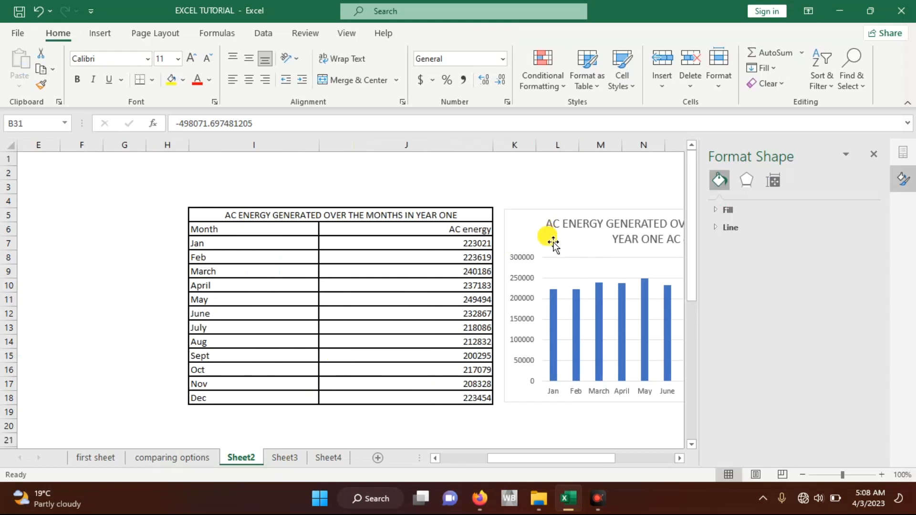
pyautogui.click(542, 235)
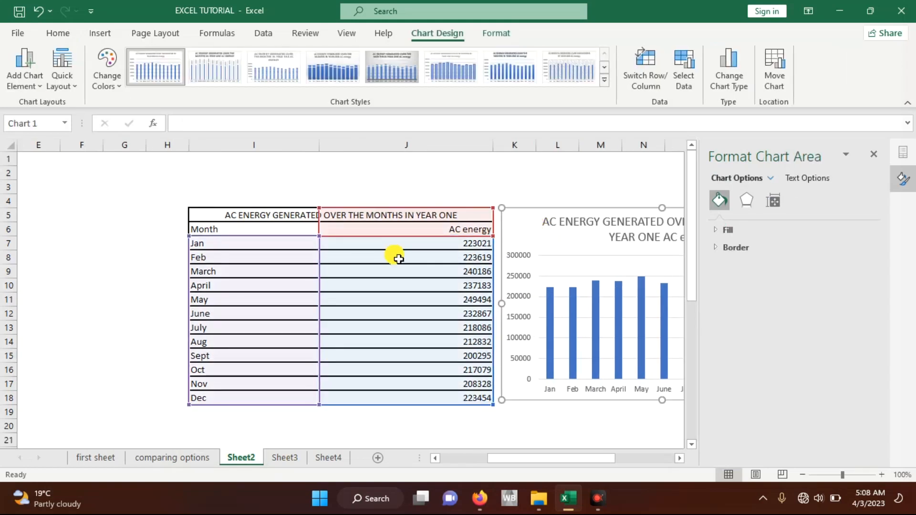
pyautogui.hscroll(2, 394, 253)
pyautogui.moveTo(438, 238); pyautogui.dragTo(461, 226)
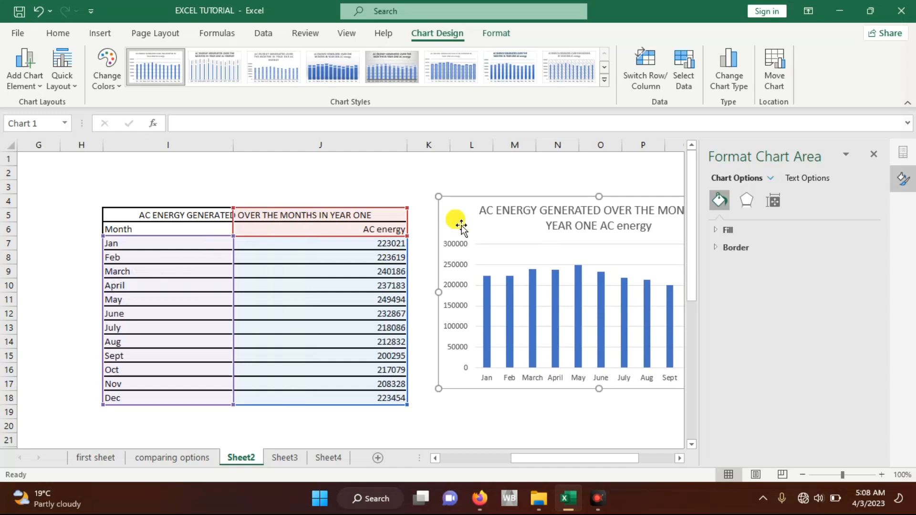
# Step: Insert a 3-D Pie chart from the monthly AC energy data in I7:J18
pyautogui.click(255, 258)
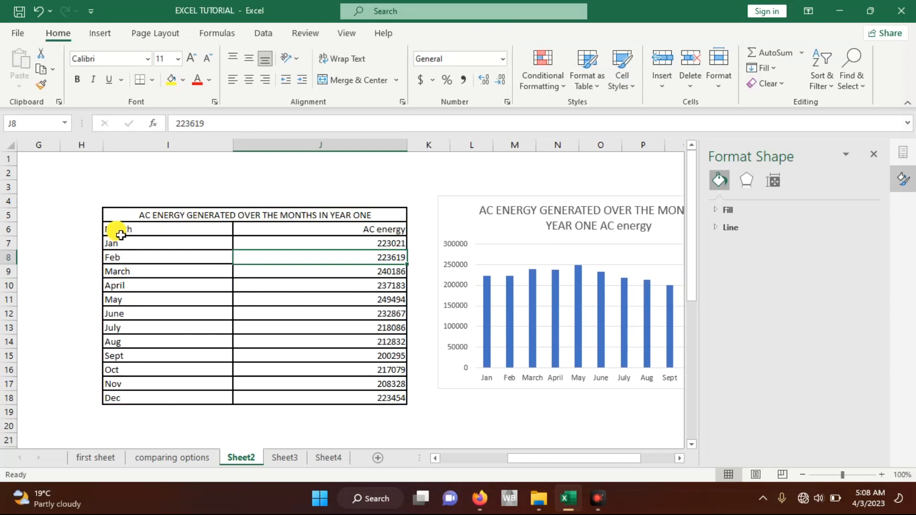
pyautogui.moveTo(114, 243); pyautogui.dragTo(352, 399)
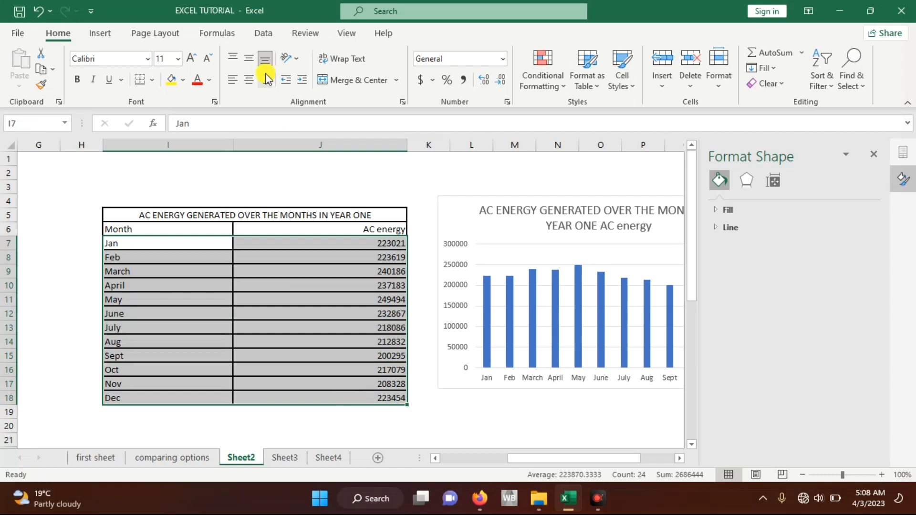
pyautogui.click(94, 38)
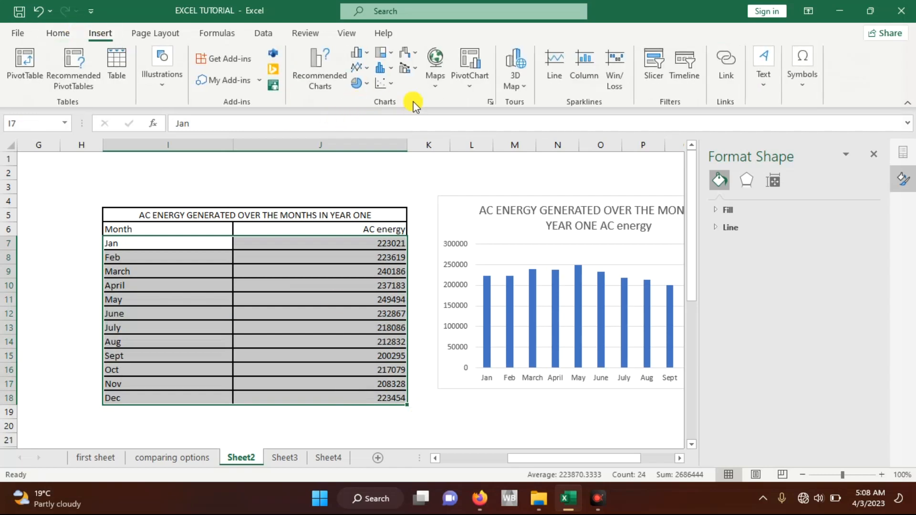
pyautogui.click(490, 102)
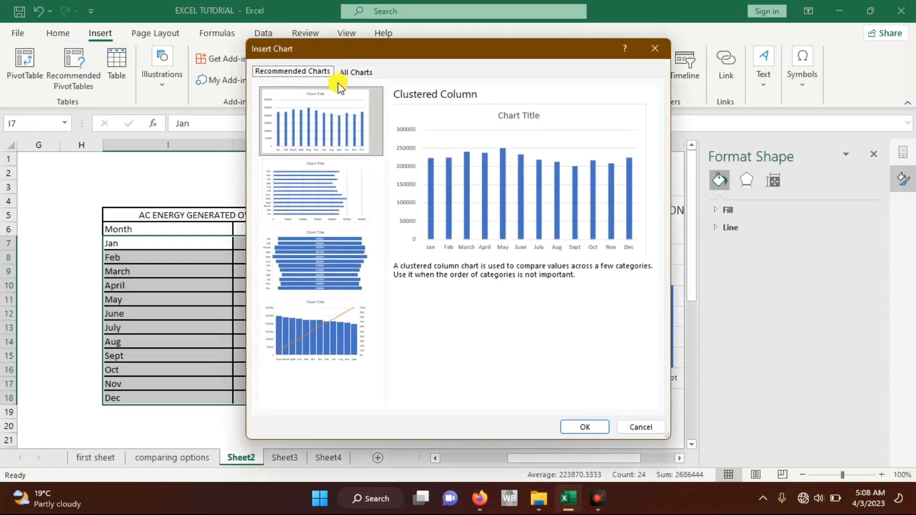
pyautogui.click(350, 77)
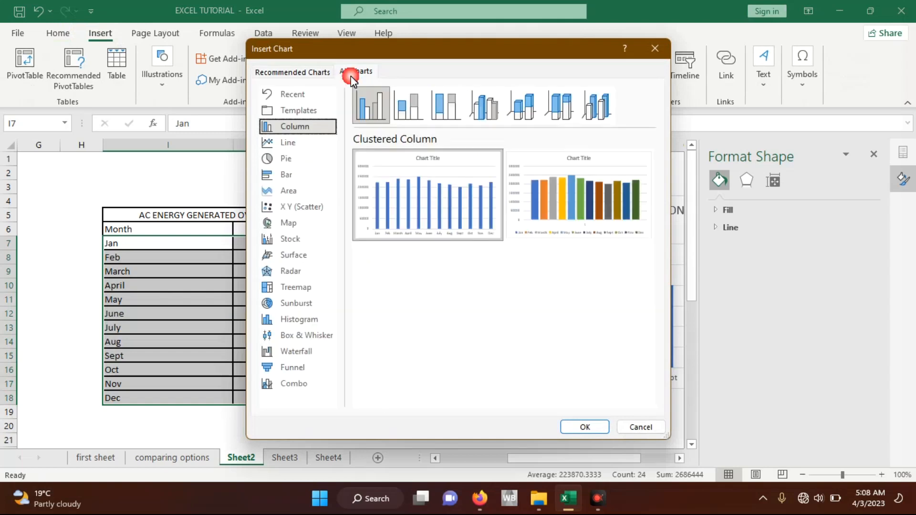
pyautogui.click(285, 160)
pyautogui.moveTo(458, 189)
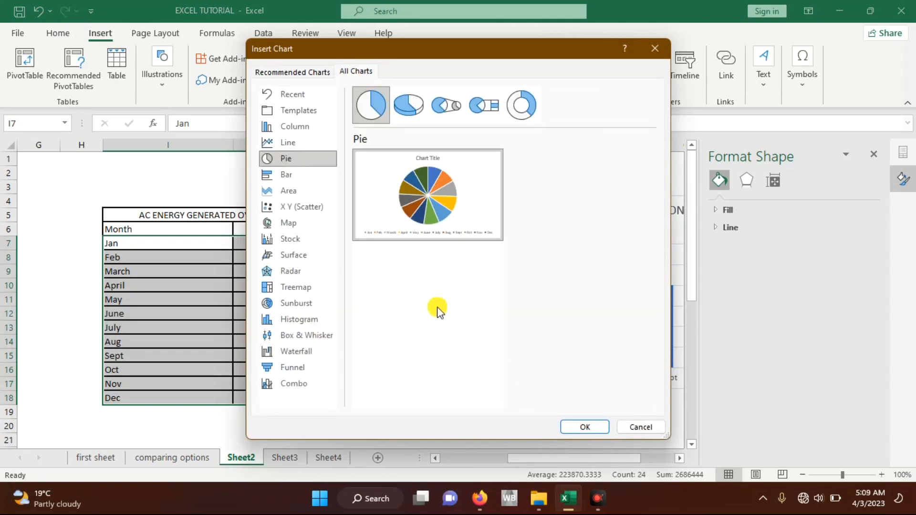
pyautogui.click(403, 102)
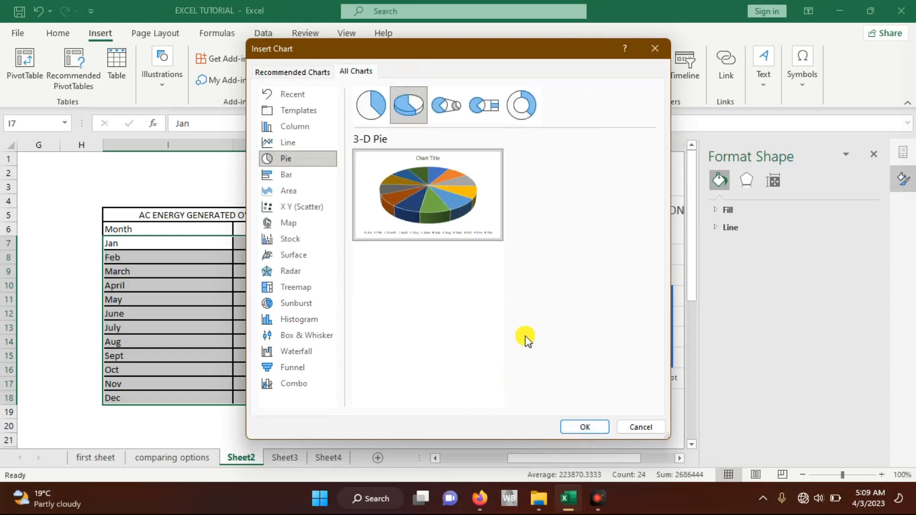
pyautogui.click(571, 426)
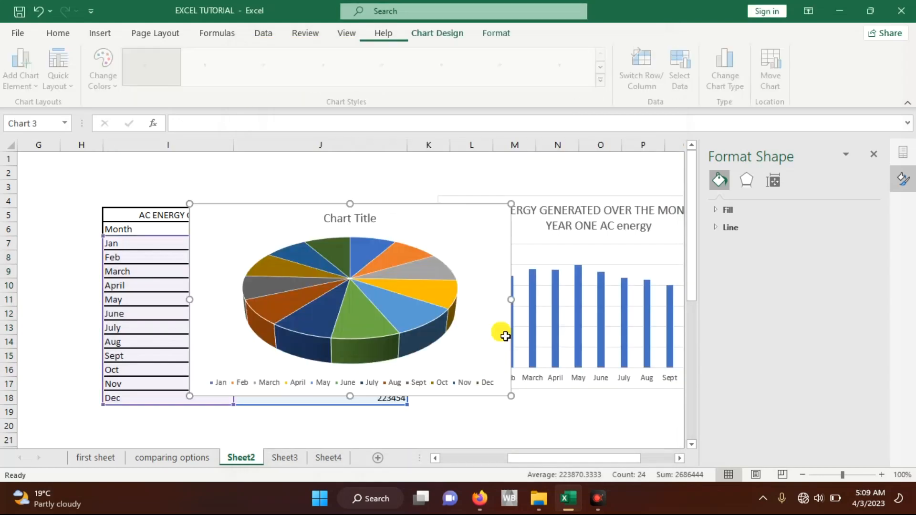
# Step: Shift the pie chart to the right and replace its placeholder title with "AC Energy Generated"
pyautogui.moveTo(274, 217); pyautogui.dragTo(362, 213)
pyautogui.click(457, 212)
pyautogui.moveTo(466, 213); pyautogui.dragTo(412, 213)
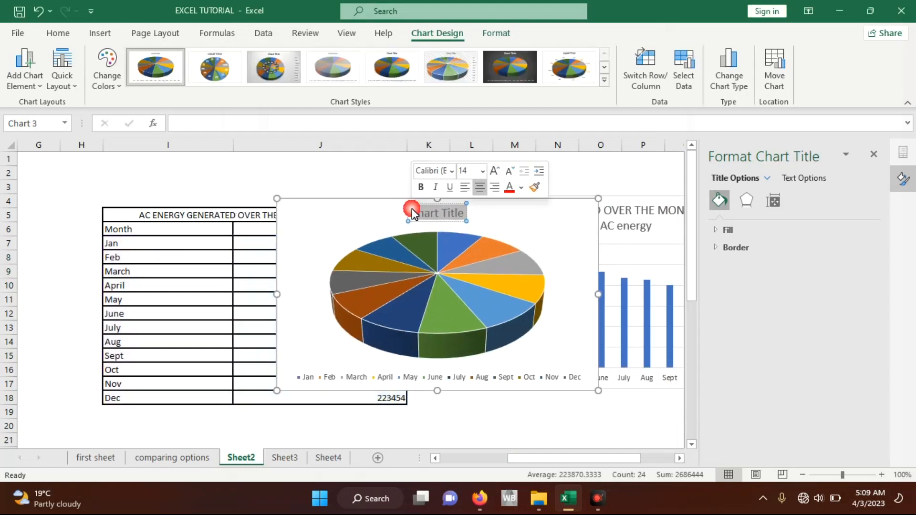
pyautogui.write('AC')
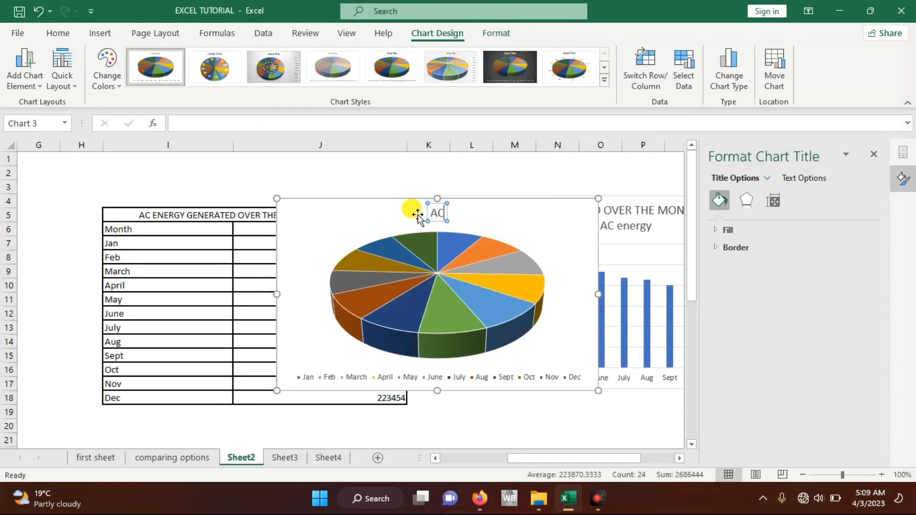
pyautogui.write(' ener')
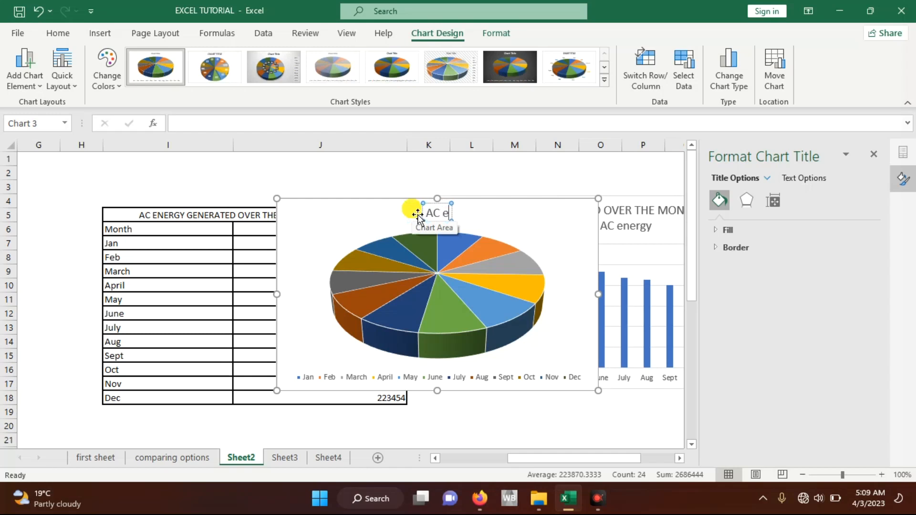
pyautogui.press('BackSpace')
pyautogui.press('BackSpace')
pyautogui.press('BackSpace')
pyautogui.press('BackSpace')
pyautogui.write('Energy')
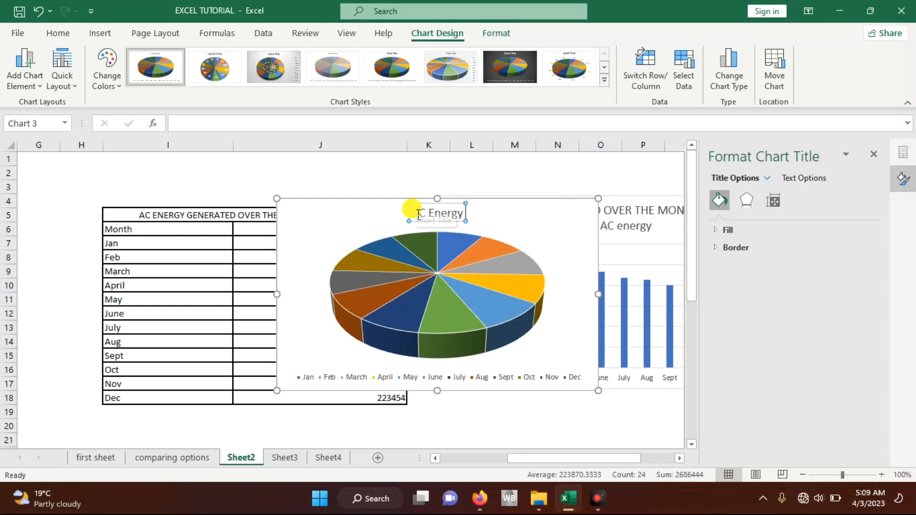
pyautogui.write(' Generated')
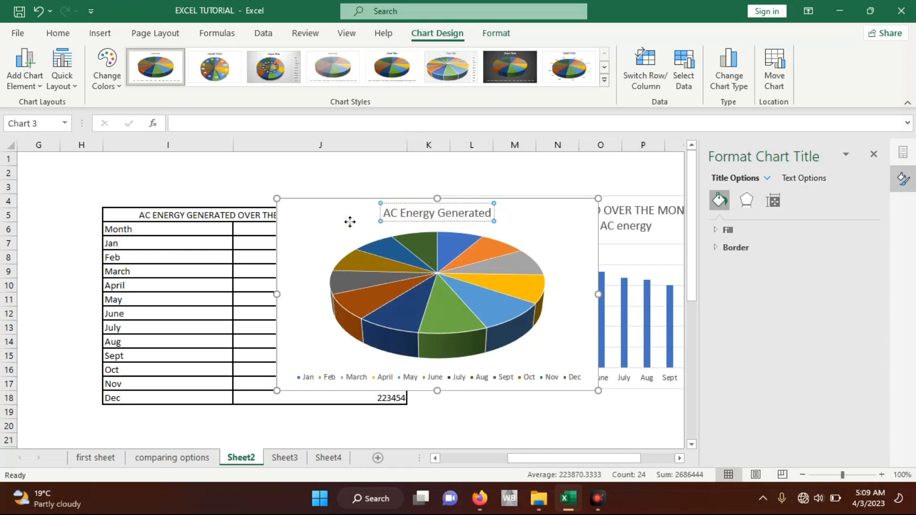
pyautogui.click(350, 222)
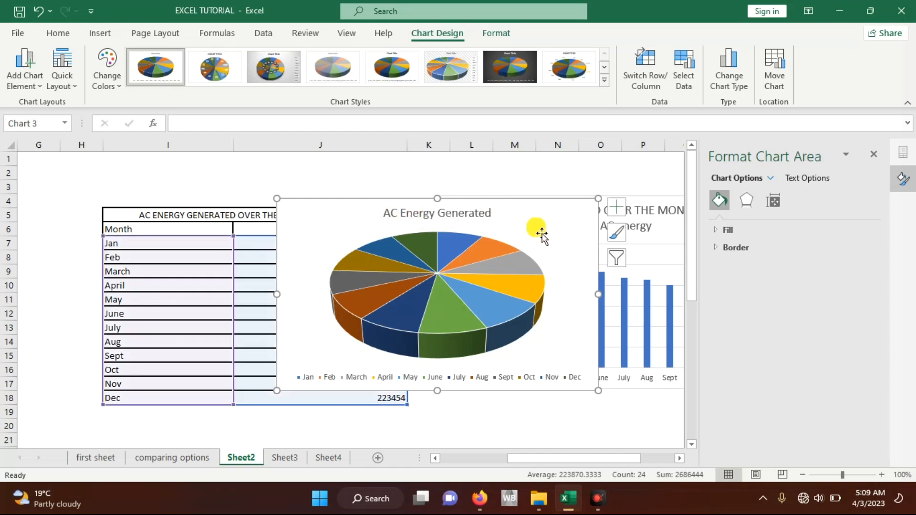
pyautogui.moveTo(542, 229); pyautogui.dragTo(545, 227)
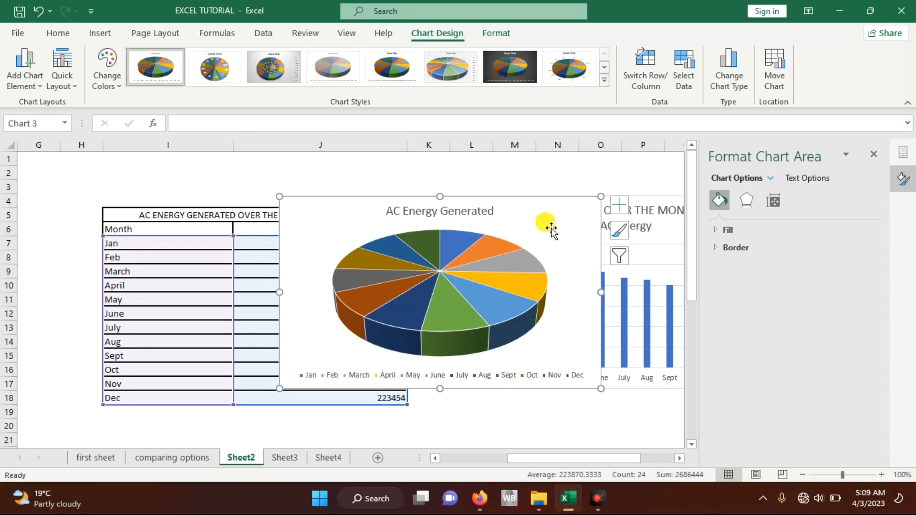
# Step: Move the pie chart to a new sheet named "AC ENERGY USE"
pyautogui.rightClick(552, 230)
pyautogui.click(597, 290)
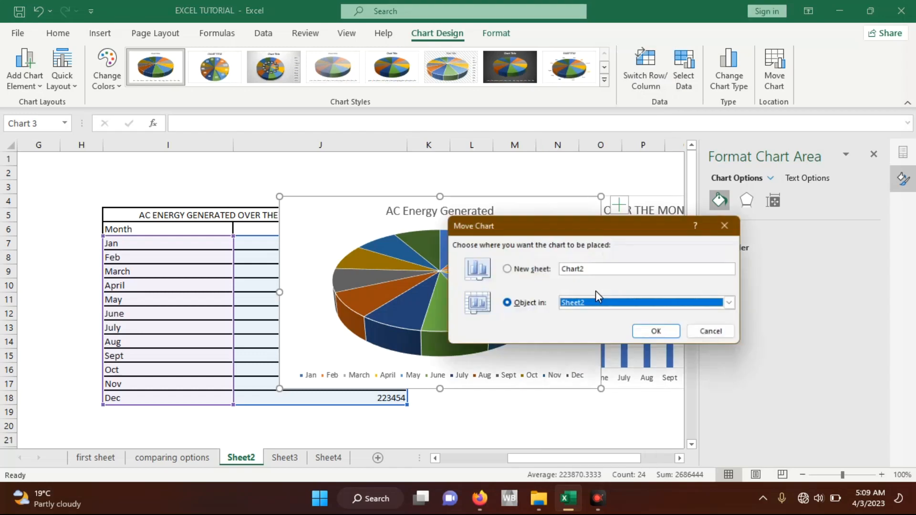
pyautogui.click(538, 269)
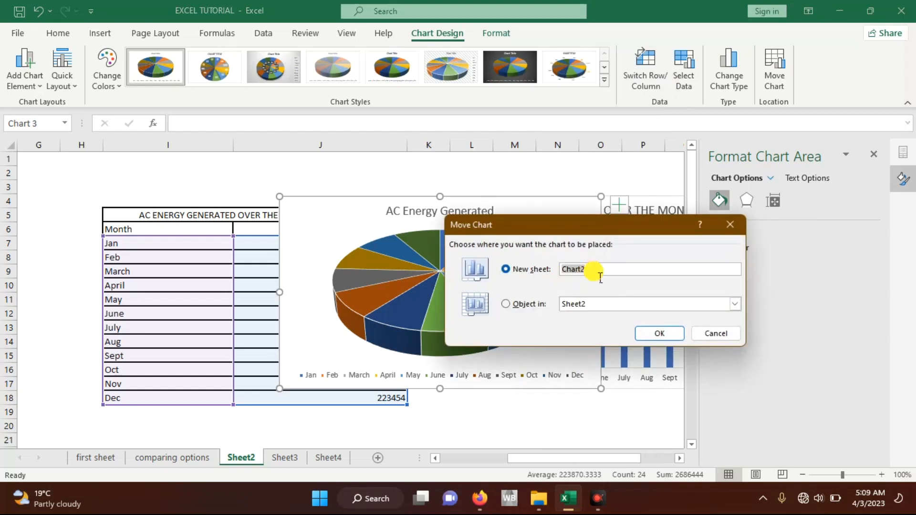
pyautogui.press('BackSpace')
pyautogui.write('AC ENERGY USE')
pyautogui.click(656, 335)
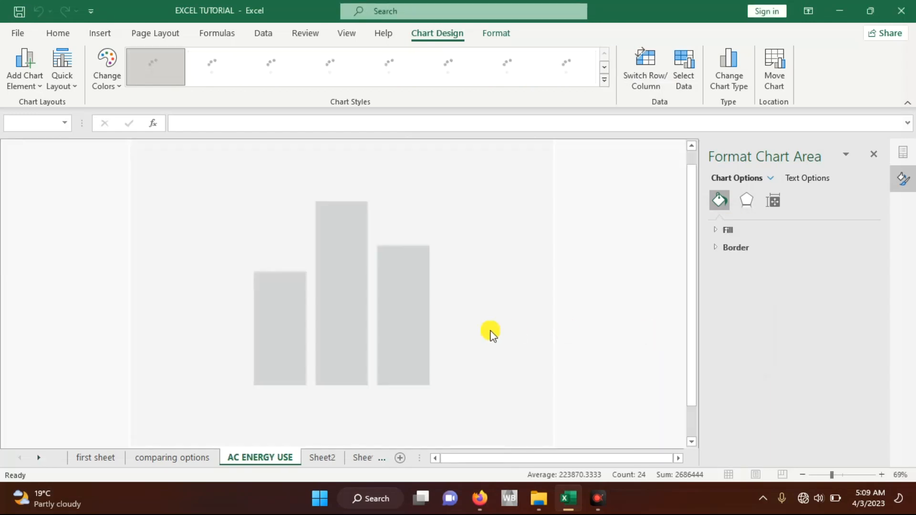
# Step: Go back through Sheet2 and Sheet3 and open Sheet4 with the county COVID-19 death data
pyautogui.click(320, 457)
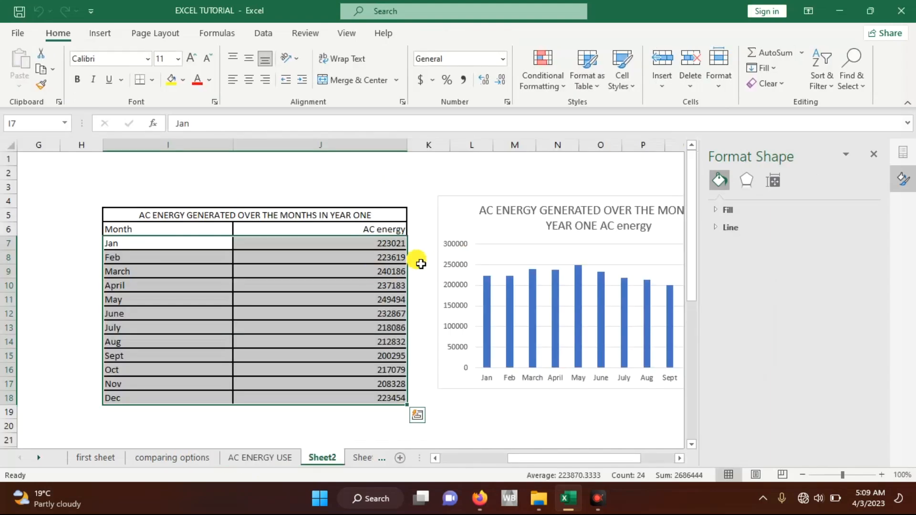
pyautogui.click(421, 262)
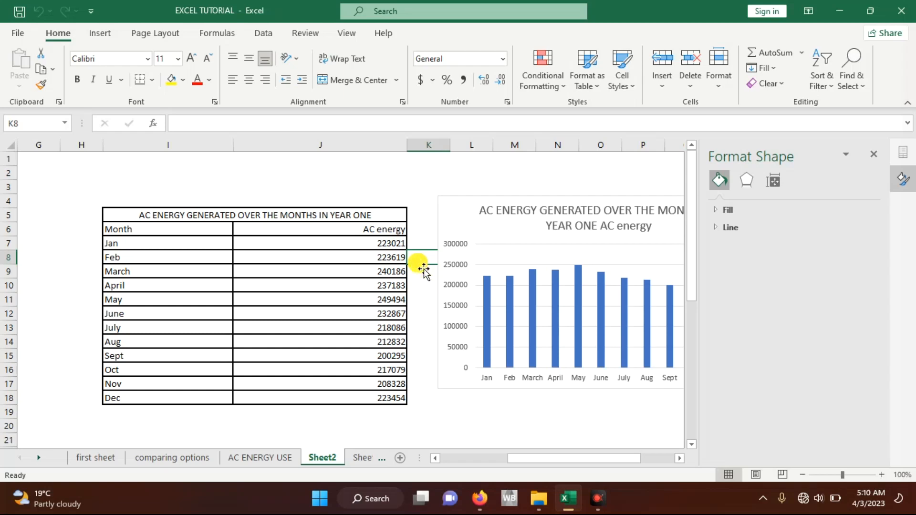
pyautogui.click(99, 34)
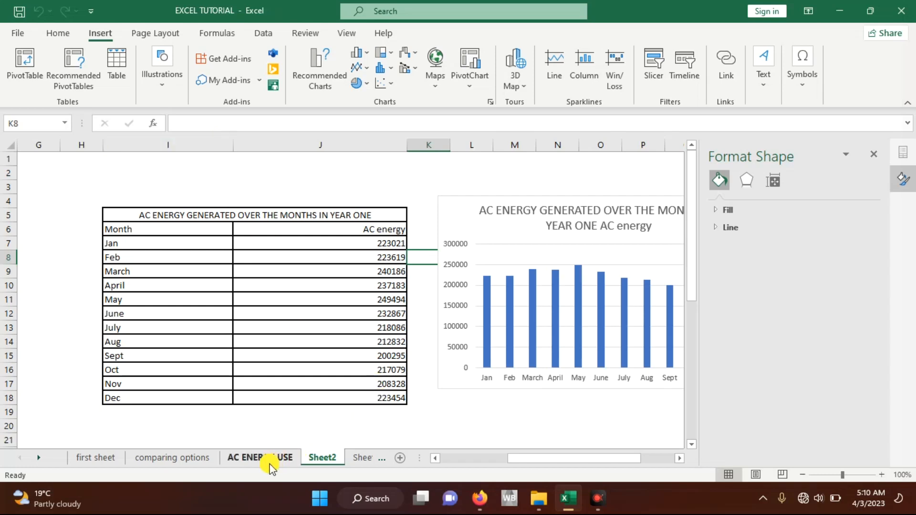
pyautogui.click(381, 460)
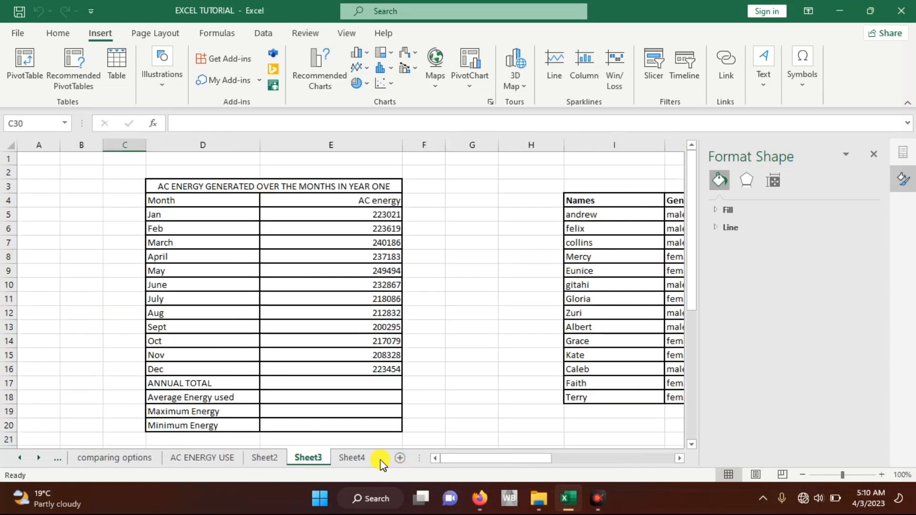
pyautogui.click(381, 462)
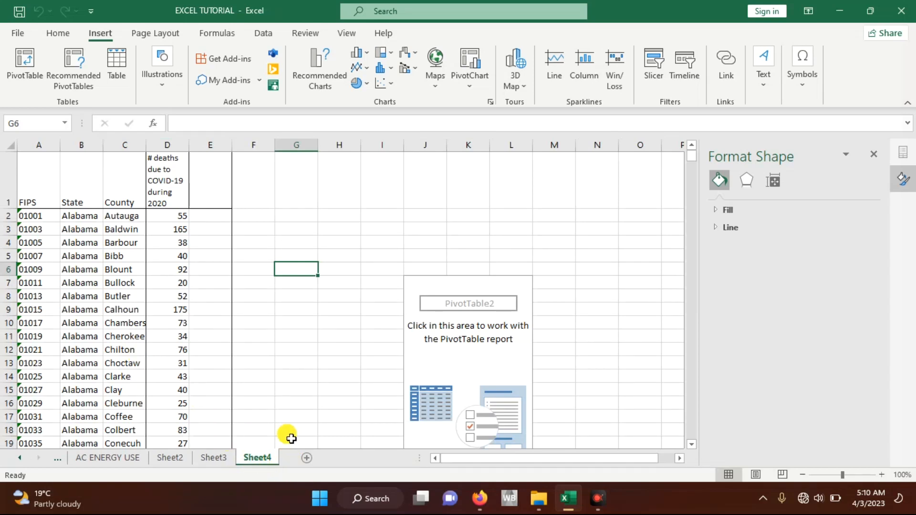
pyautogui.click(84, 338)
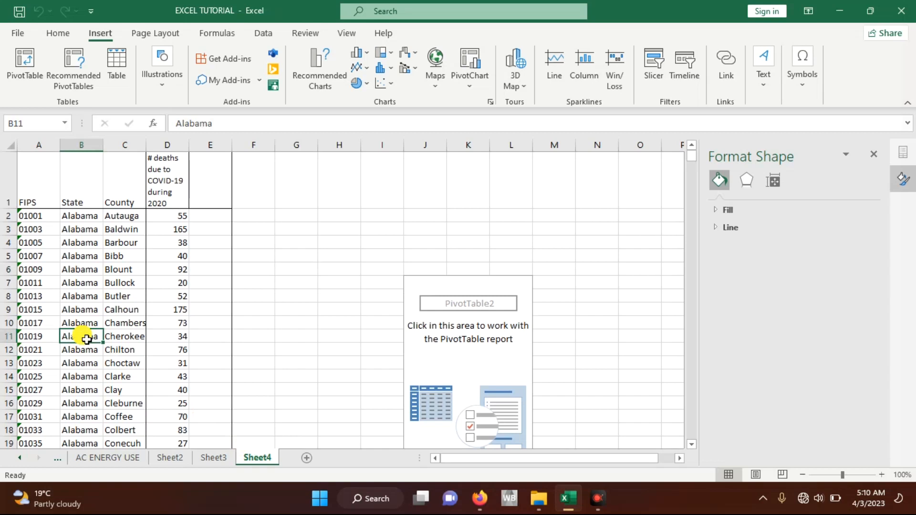
pyautogui.click(443, 285)
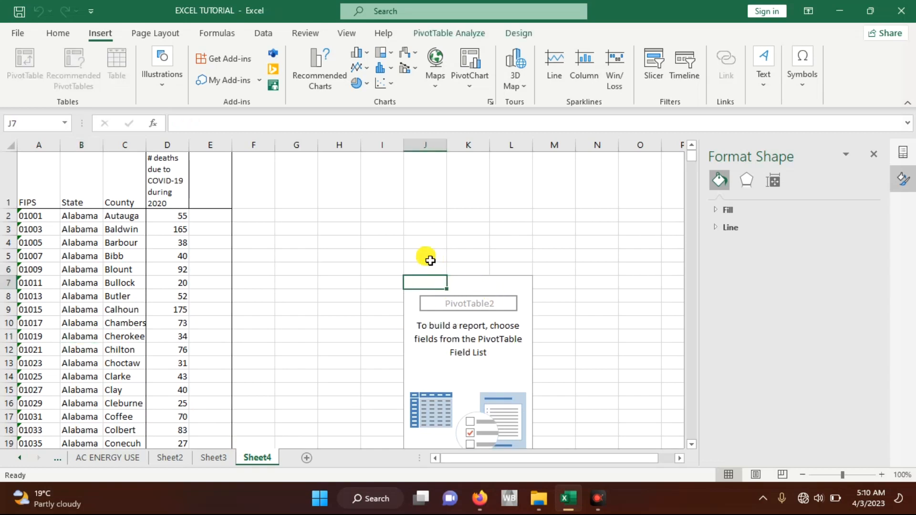
pyautogui.click(143, 260)
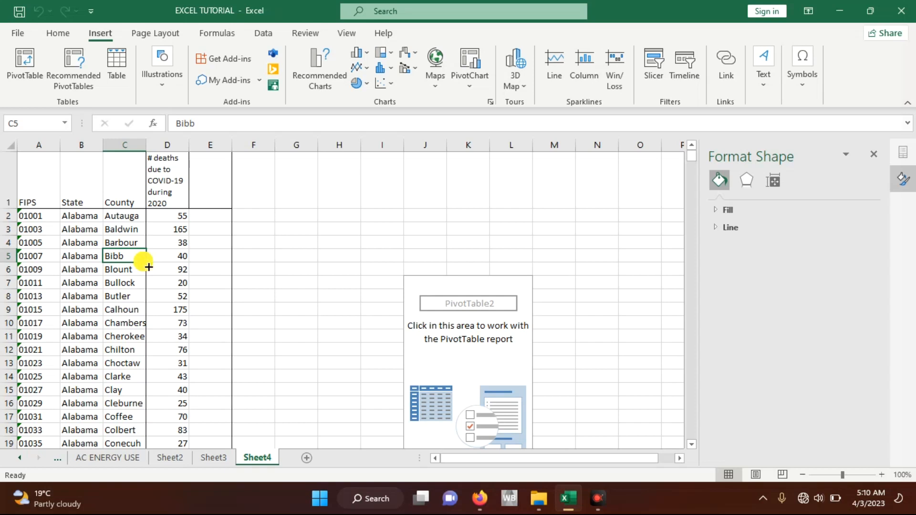
# Step: Create a PivotTable on a new worksheet from the State, County and deaths data in Sheet4 B1:D309
pyautogui.click(81, 183)
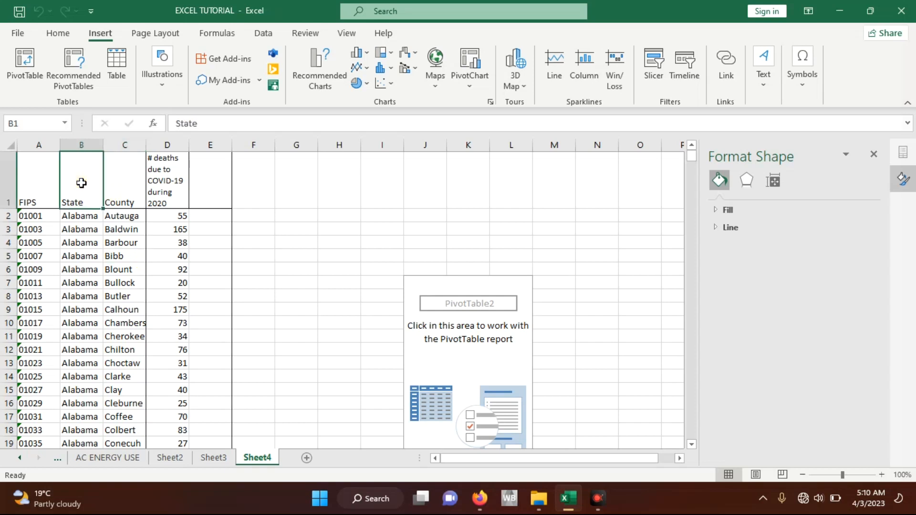
pyautogui.moveTo(81, 183); pyautogui.dragTo(178, 445)
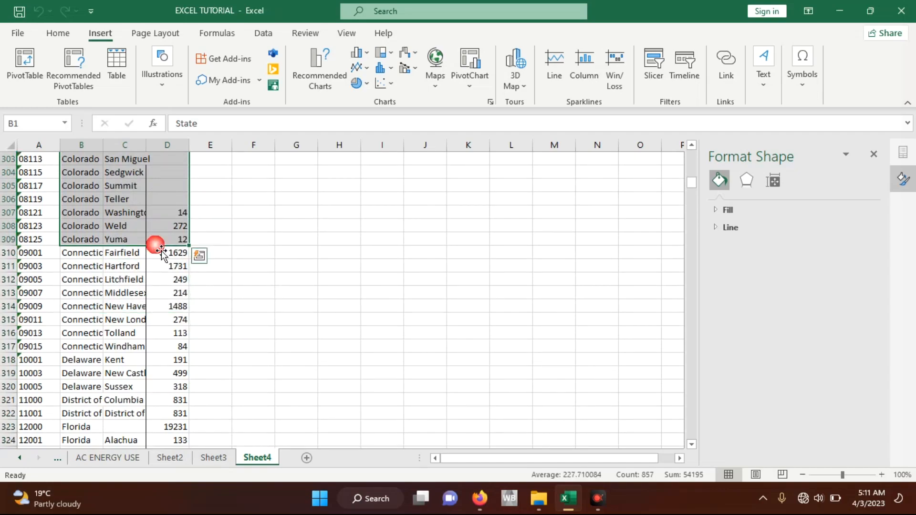
pyautogui.scroll(20, 180, 244)
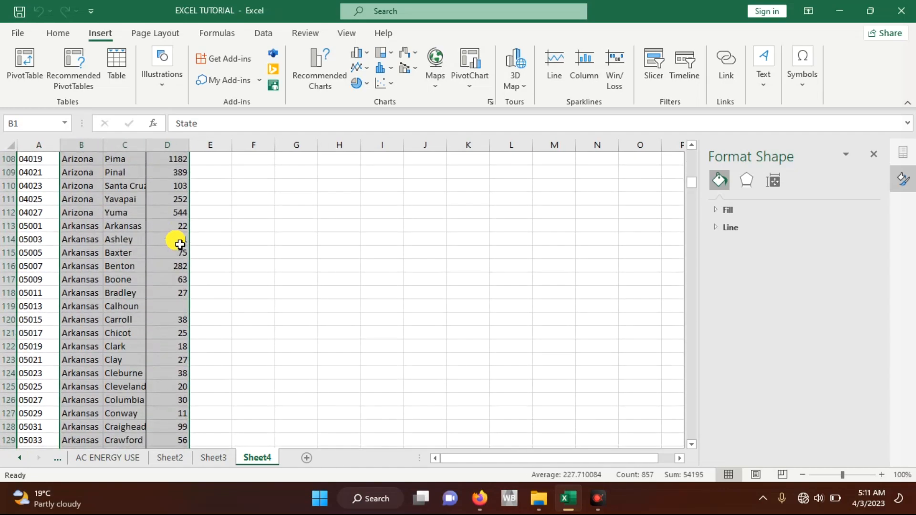
pyautogui.scroll(20, 180, 244)
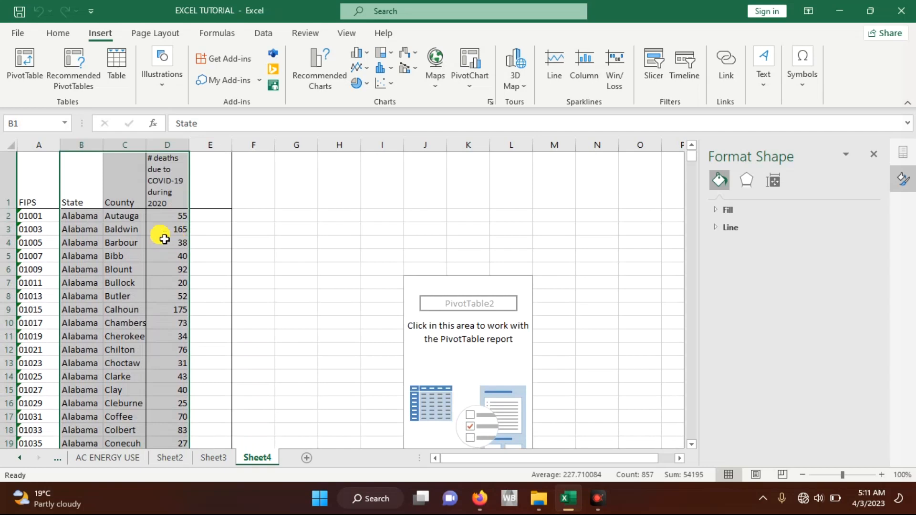
pyautogui.click(24, 78)
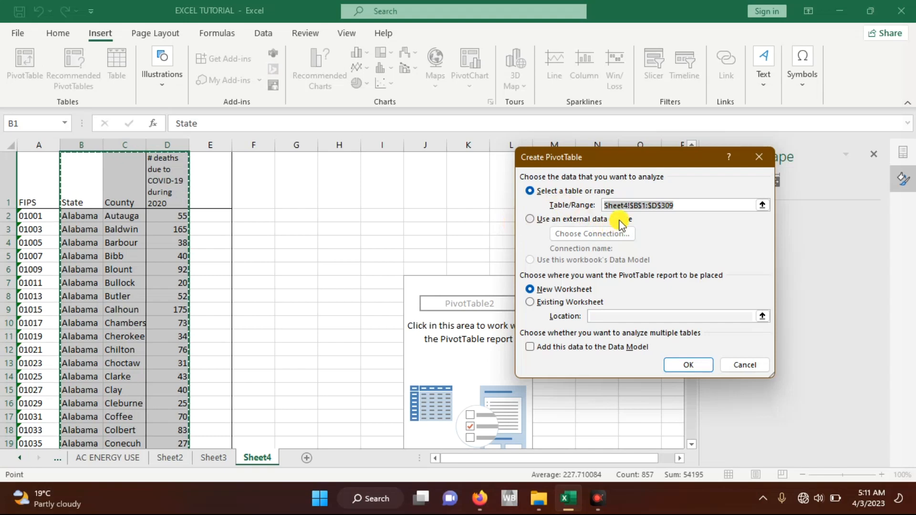
pyautogui.click(659, 210)
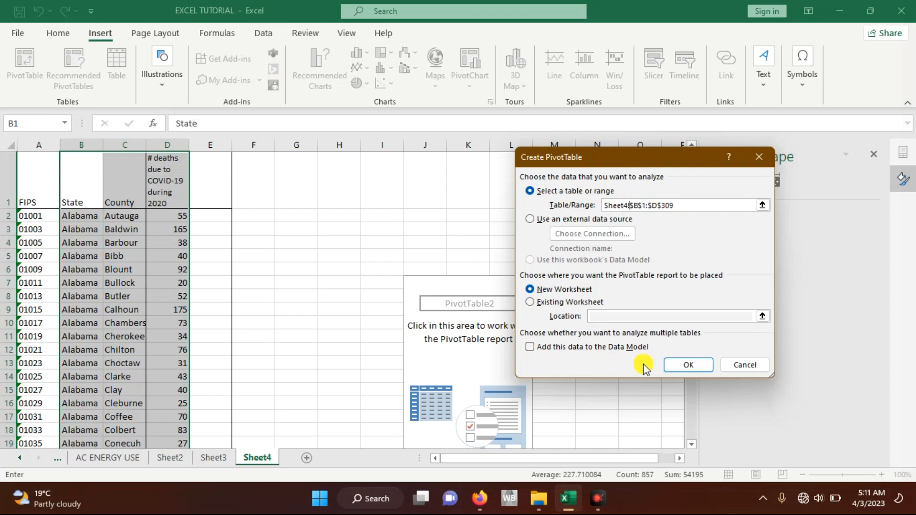
pyautogui.click(684, 368)
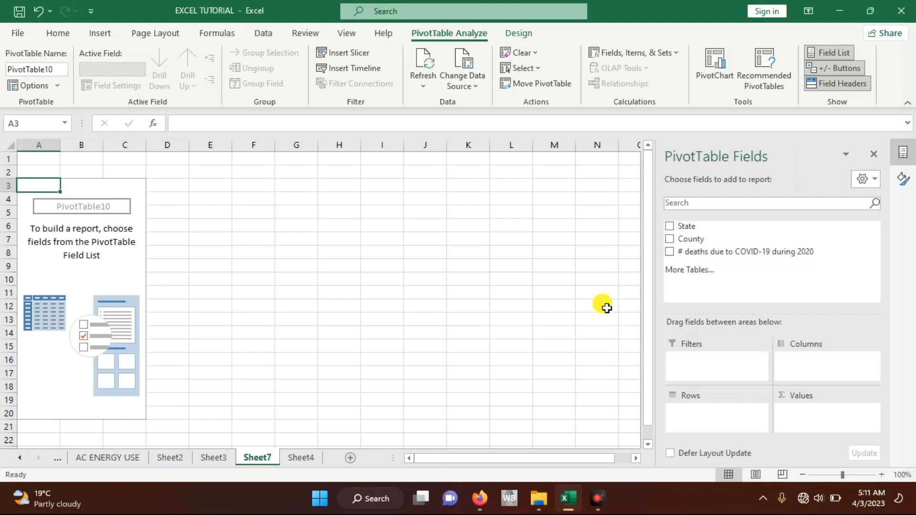
# Step: Add State and County as PivotTable rows and the number of COVID-19 deaths during 2020 as summed values
pyautogui.click(671, 227)
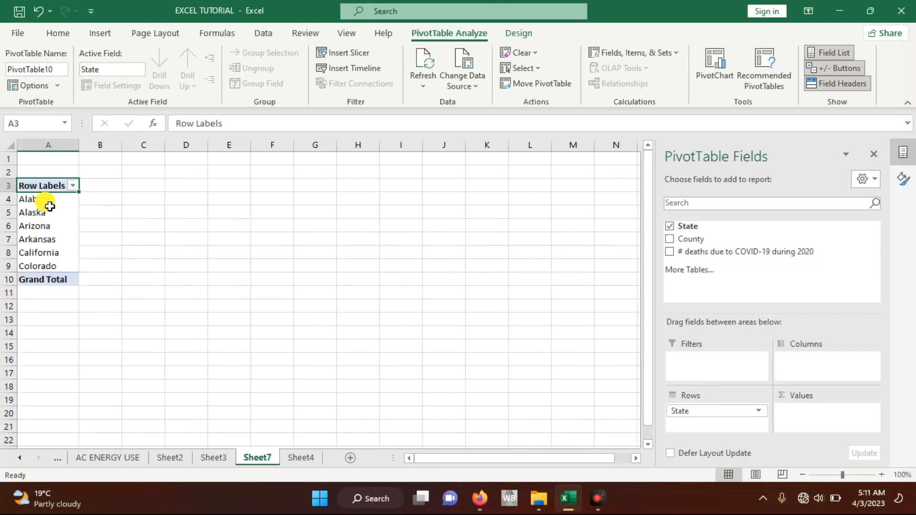
pyautogui.click(669, 240)
pyautogui.moveTo(650, 167); pyautogui.dragTo(686, 262)
pyautogui.moveTo(684, 260); pyautogui.dragTo(683, 261)
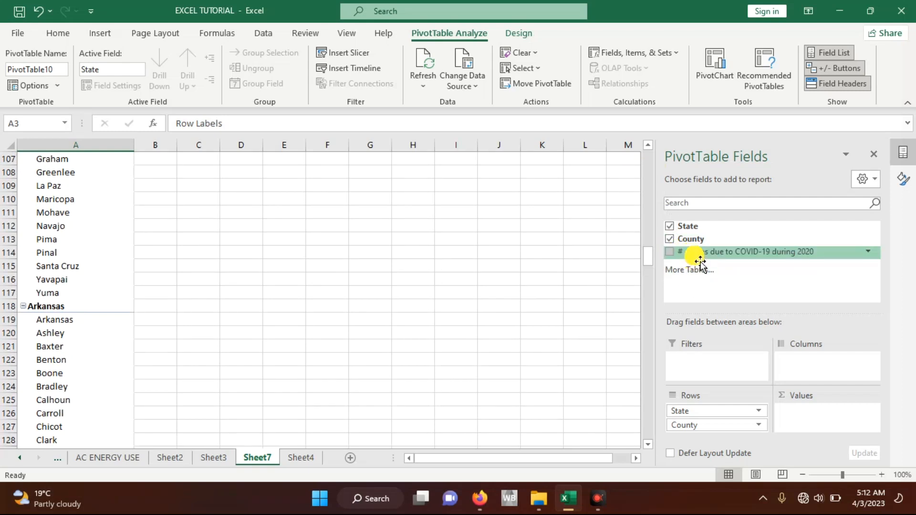
pyautogui.moveTo(700, 262); pyautogui.dragTo(826, 413)
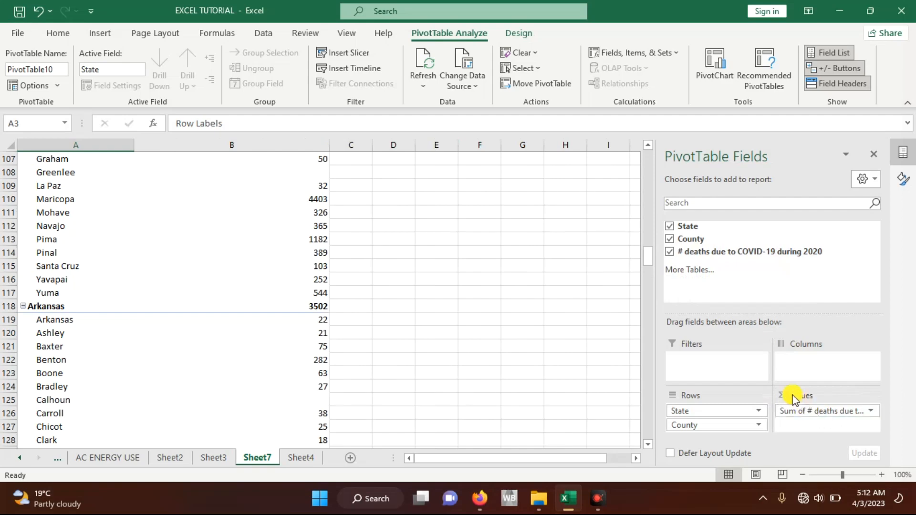
# Step: Remove the County field from the PivotTable rows
pyautogui.scroll(20, 305, 317)
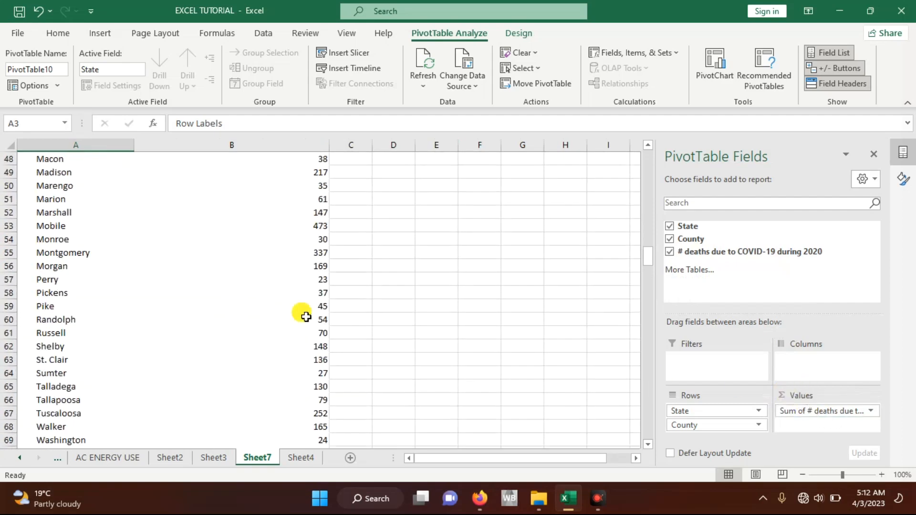
pyautogui.moveTo(259, 286)
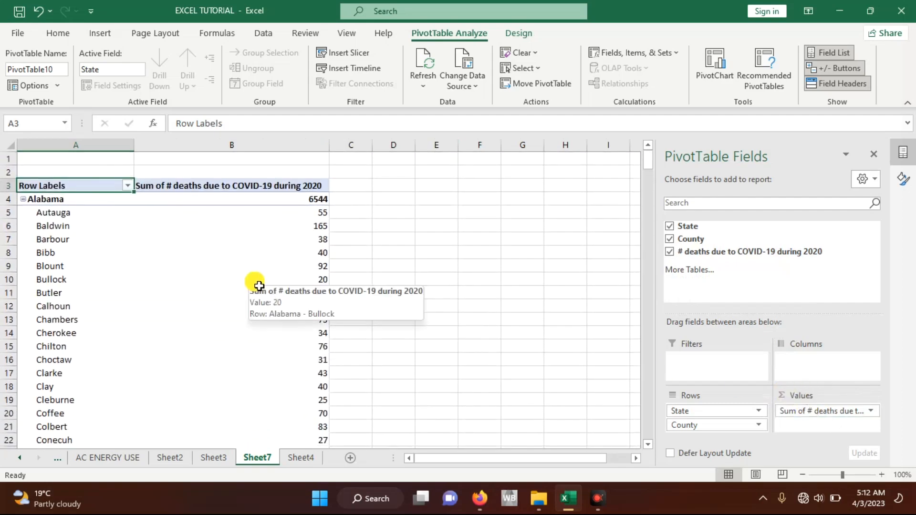
pyautogui.moveTo(225, 330)
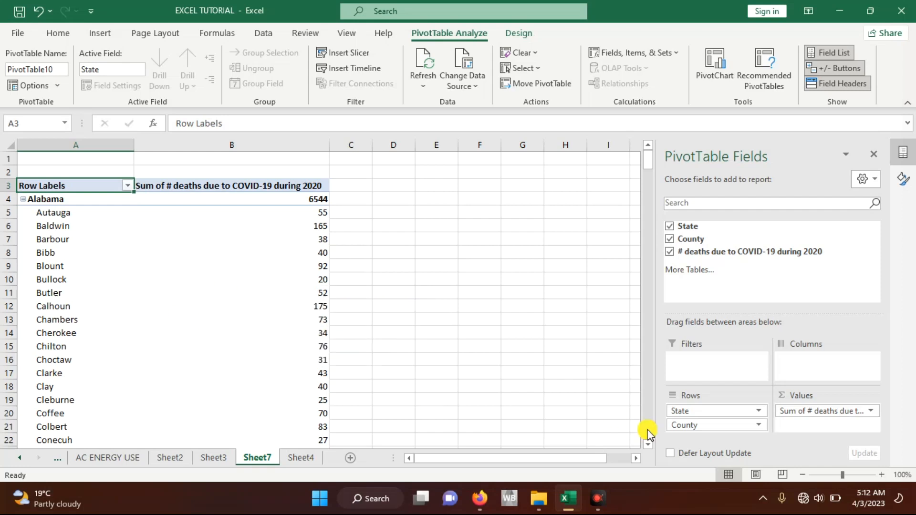
pyautogui.click(750, 427)
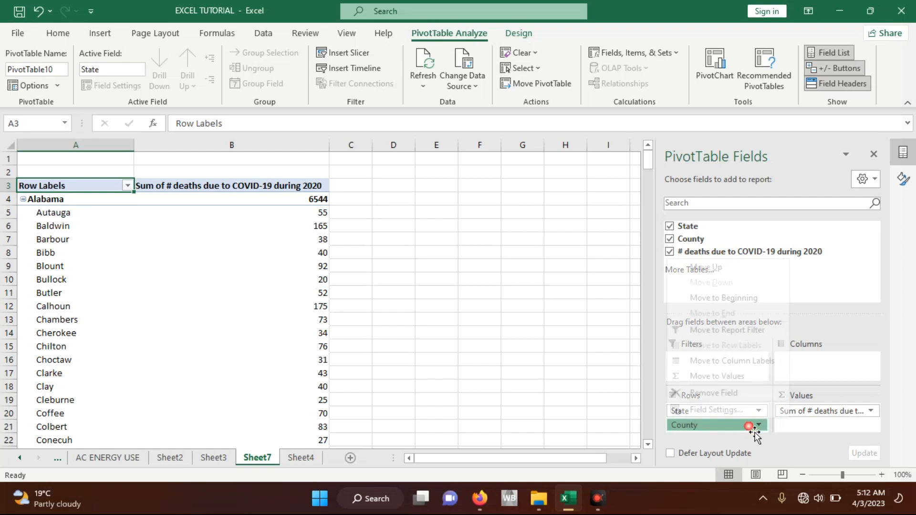
pyautogui.click(724, 396)
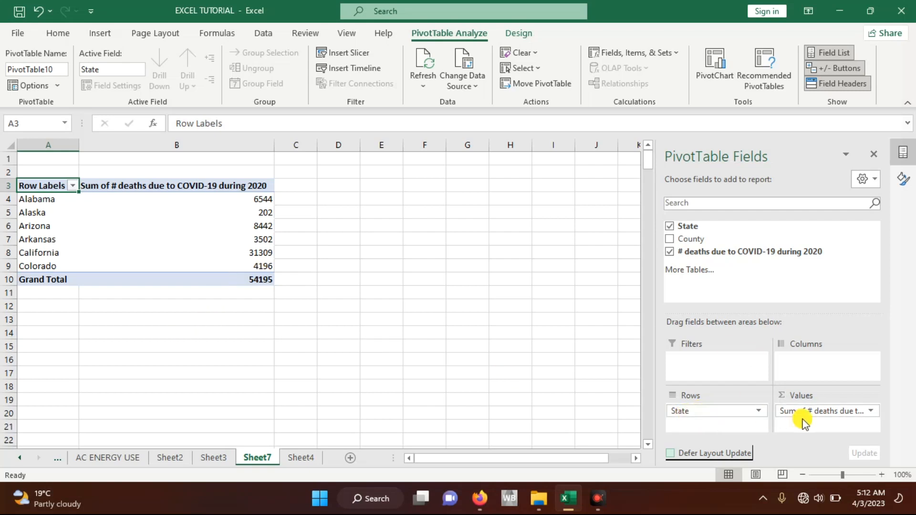
# Step: Select the Alabama death counts D2:D67 on Sheet4 and compare their sum with the Alabama total in the Sheet7 PivotTable
pyautogui.click(210, 457)
pyautogui.click(300, 457)
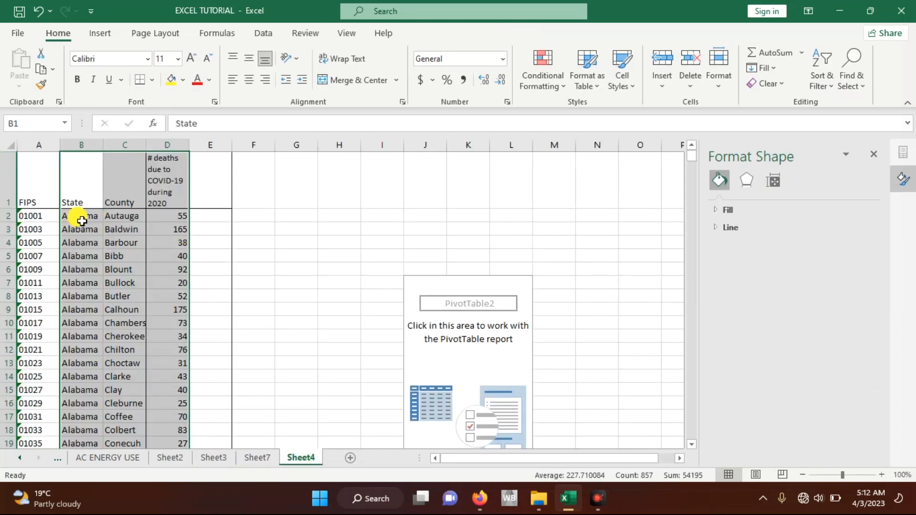
pyautogui.moveTo(177, 220); pyautogui.dragTo(184, 260)
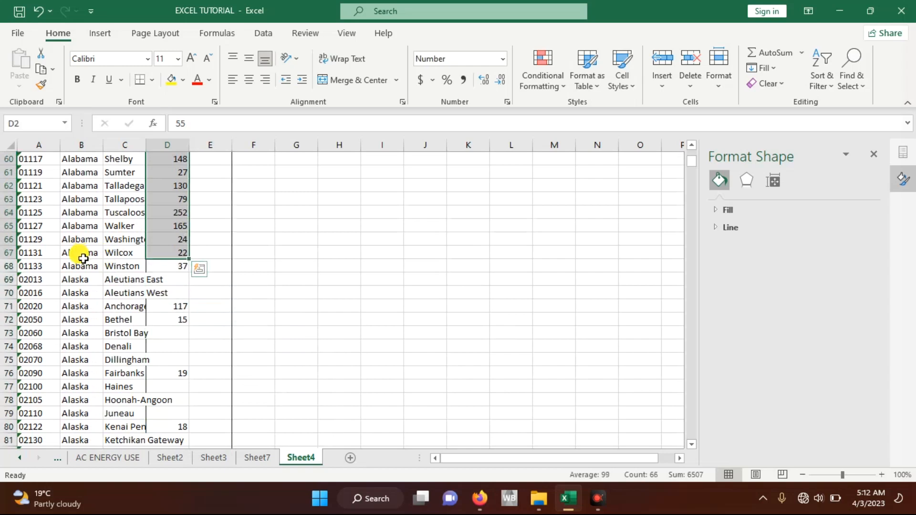
pyautogui.scroll(2, 80, 239)
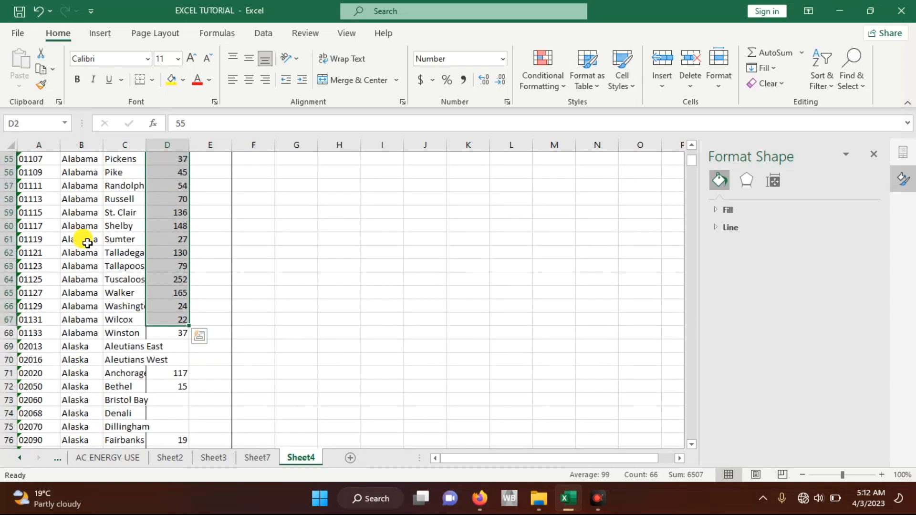
pyautogui.scroll(18, 81, 208)
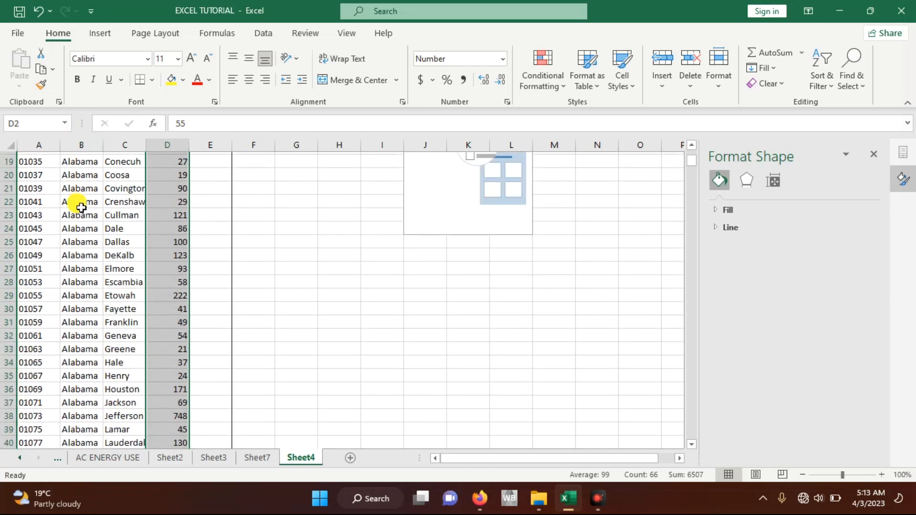
pyautogui.scroll(-2, 153, 289)
pyautogui.scroll(-10, 153, 289)
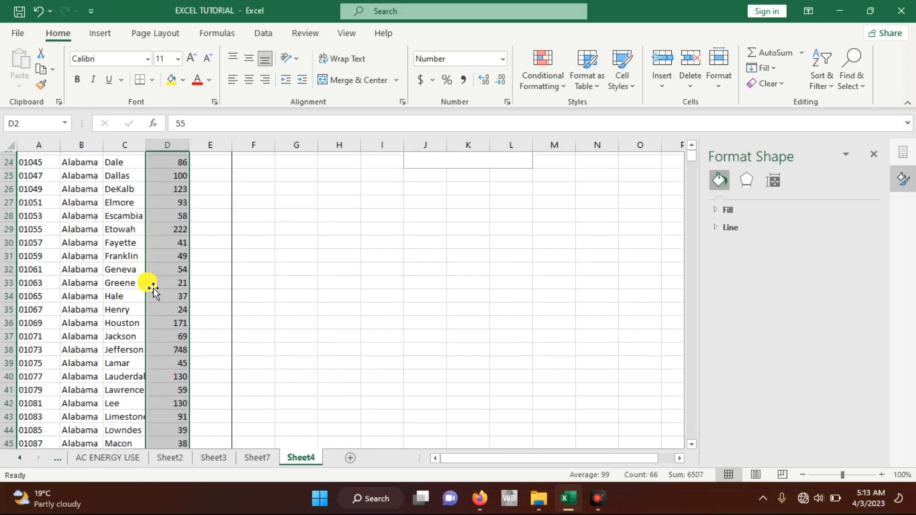
pyautogui.click(252, 459)
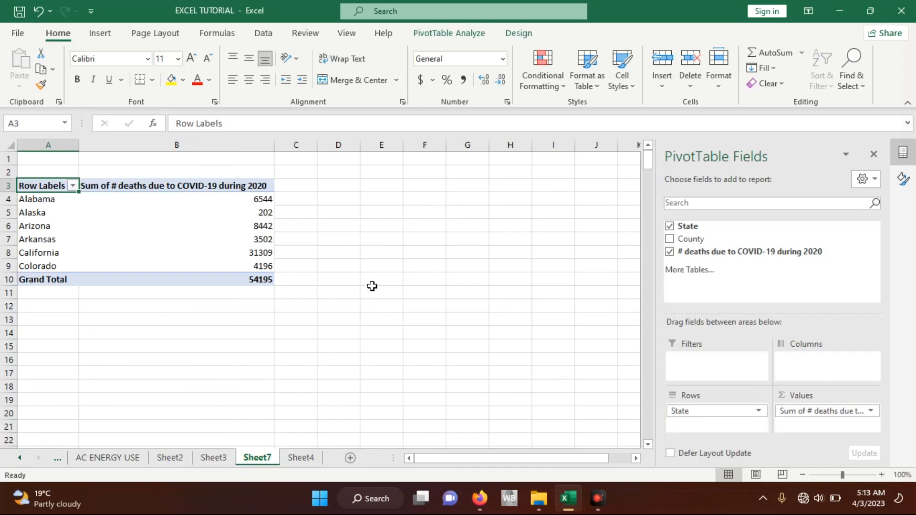
pyautogui.click(263, 204)
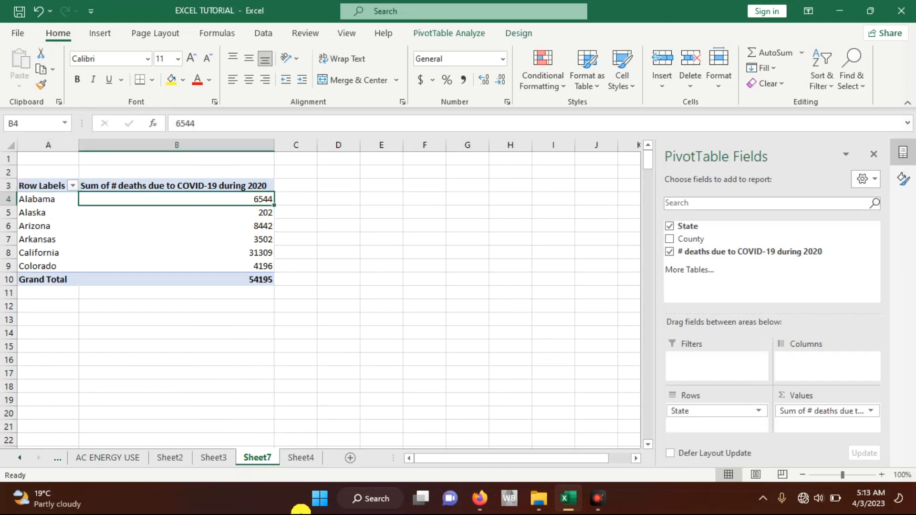
# Step: Return to Sheet4 and select the Alaska death counts in D69:D85 to check their sum
pyautogui.click(301, 458)
pyautogui.scroll(12, 267, 338)
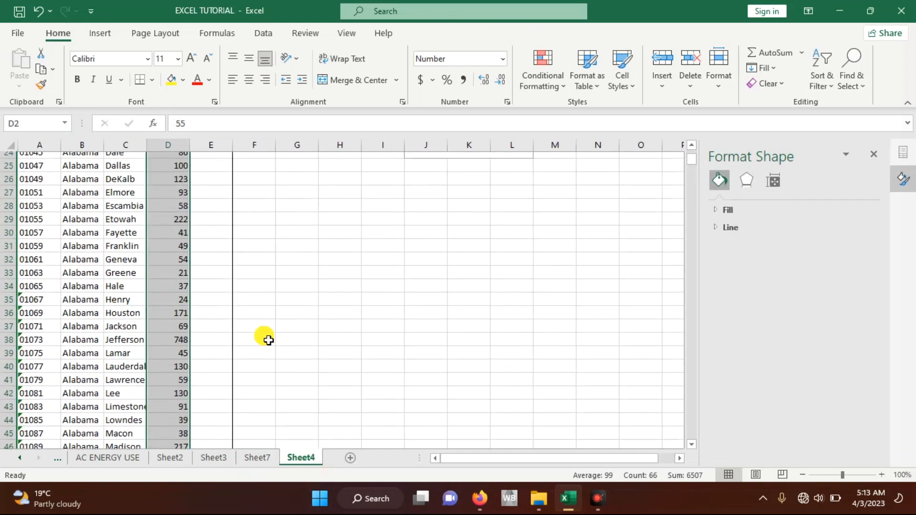
pyautogui.scroll(-1, 268, 340)
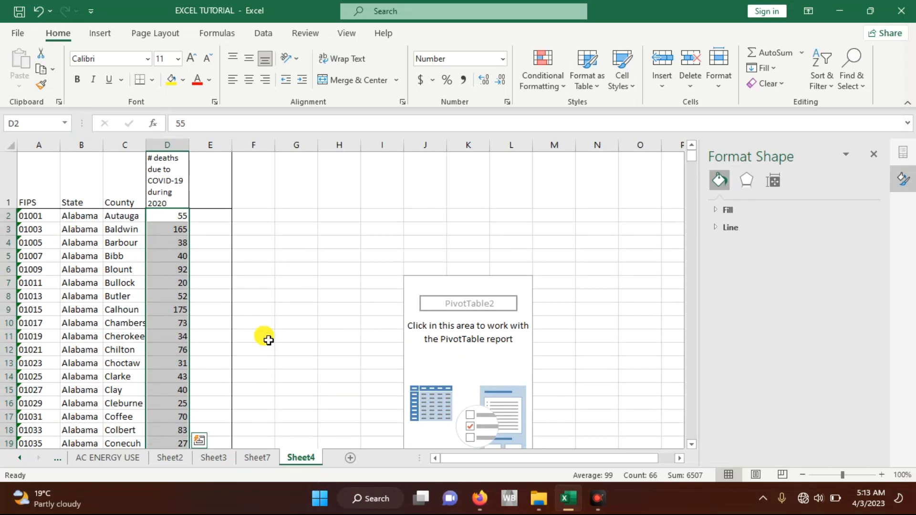
pyautogui.scroll(-10, 268, 340)
pyautogui.scroll(-5, 268, 341)
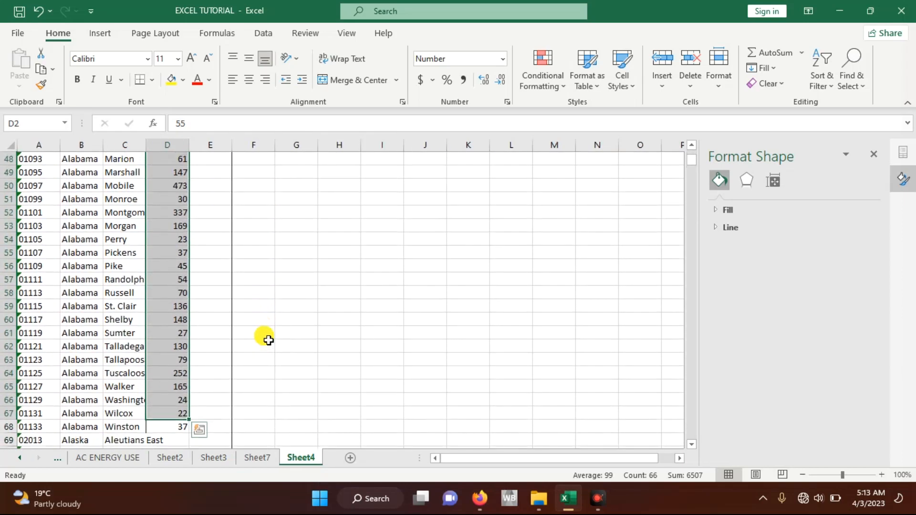
pyautogui.scroll(-3, 268, 340)
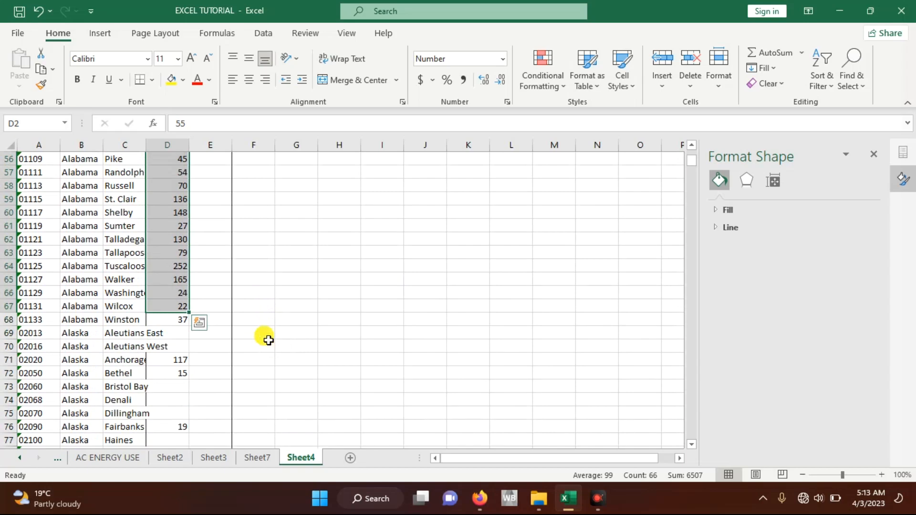
pyautogui.click(167, 361)
pyautogui.moveTo(184, 335); pyautogui.dragTo(193, 437)
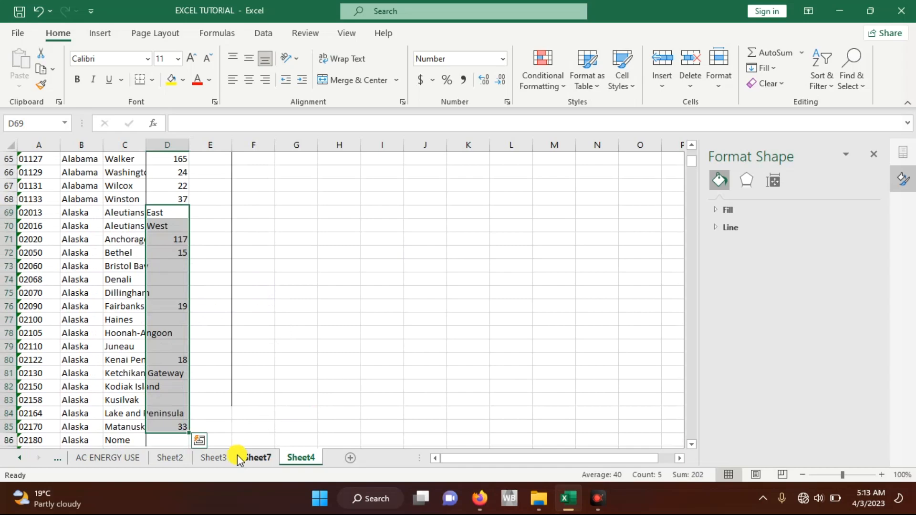
# Step: Go back to Sheet7 and review the Arizona, Arkansas, Colorado and grand totals in the PivotTable
pyautogui.click(242, 456)
pyautogui.click(195, 225)
pyautogui.click(193, 239)
pyautogui.moveTo(197, 266); pyautogui.dragTo(200, 286)
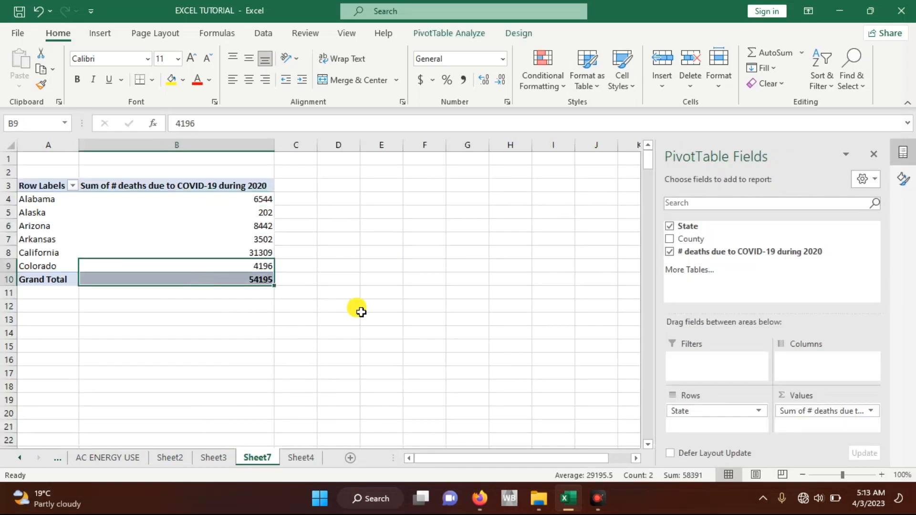
pyautogui.click(384, 317)
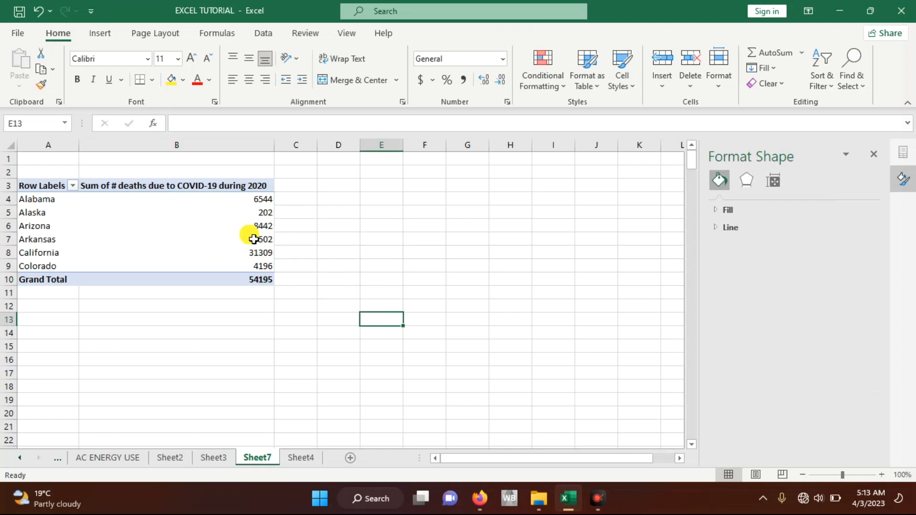
pyautogui.moveTo(254, 239)
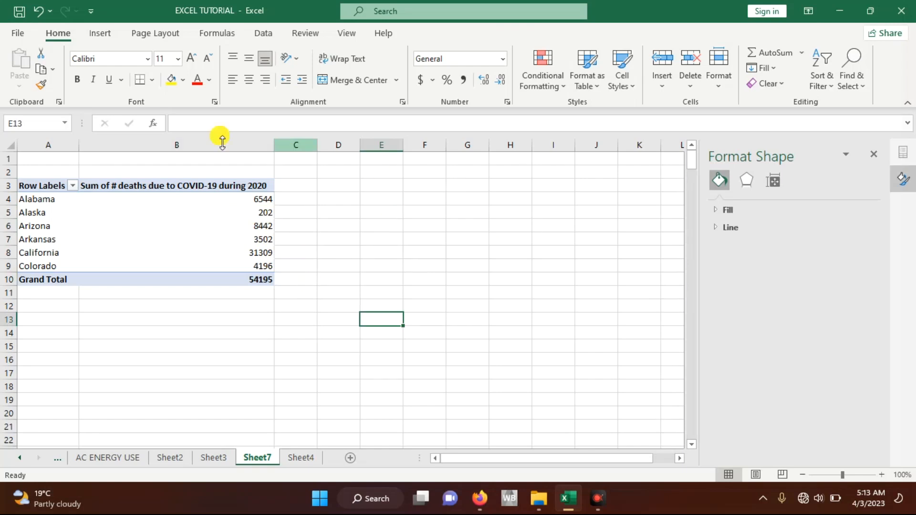
pyautogui.click(108, 33)
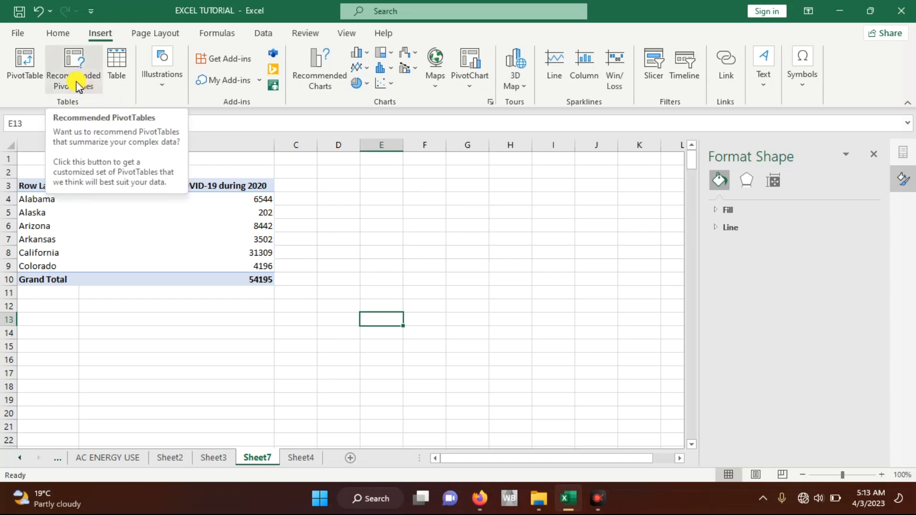
pyautogui.click(468, 90)
pyautogui.click(480, 105)
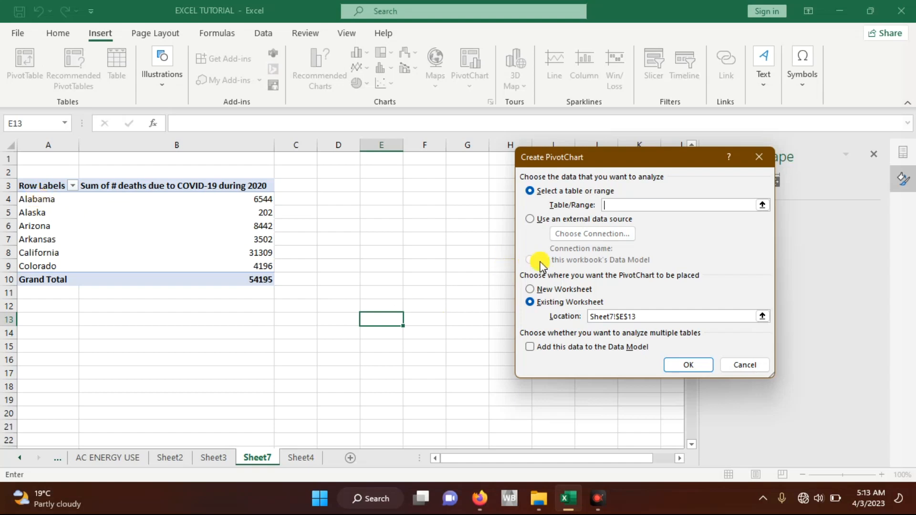
pyautogui.click(766, 157)
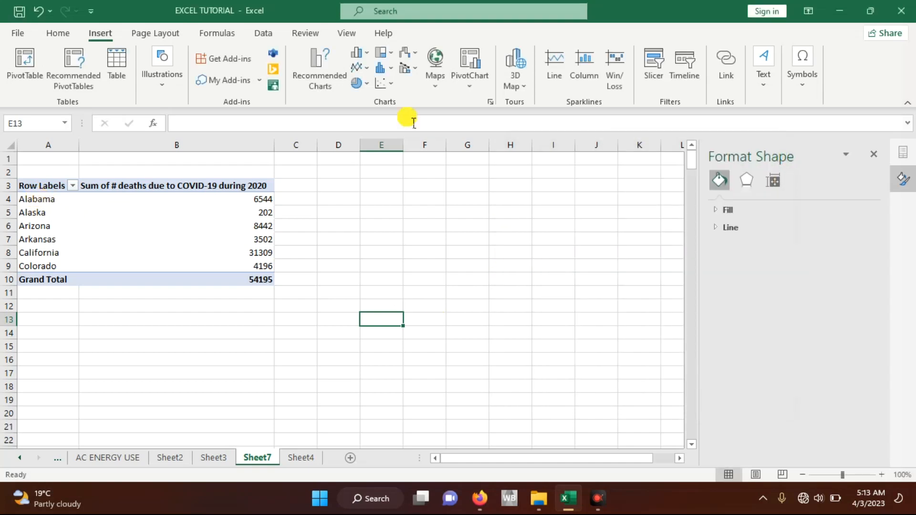
# Step: Try to get recommended PivotTables for the range A3:B10 on Sheet7
pyautogui.click(84, 87)
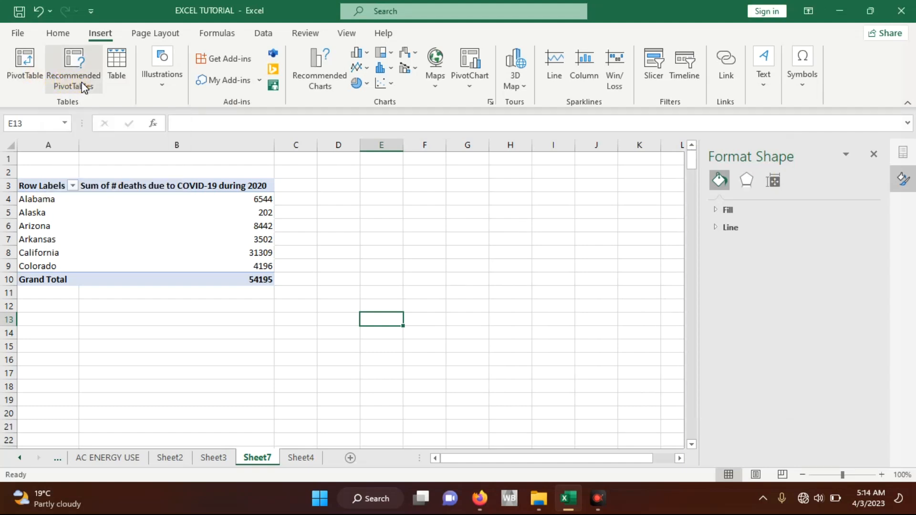
pyautogui.moveTo(37, 186); pyautogui.dragTo(218, 285)
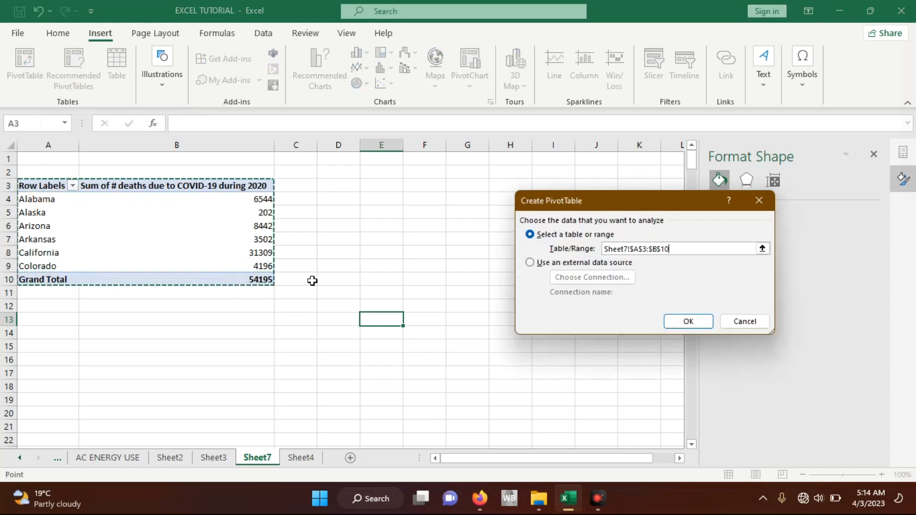
pyautogui.click(693, 320)
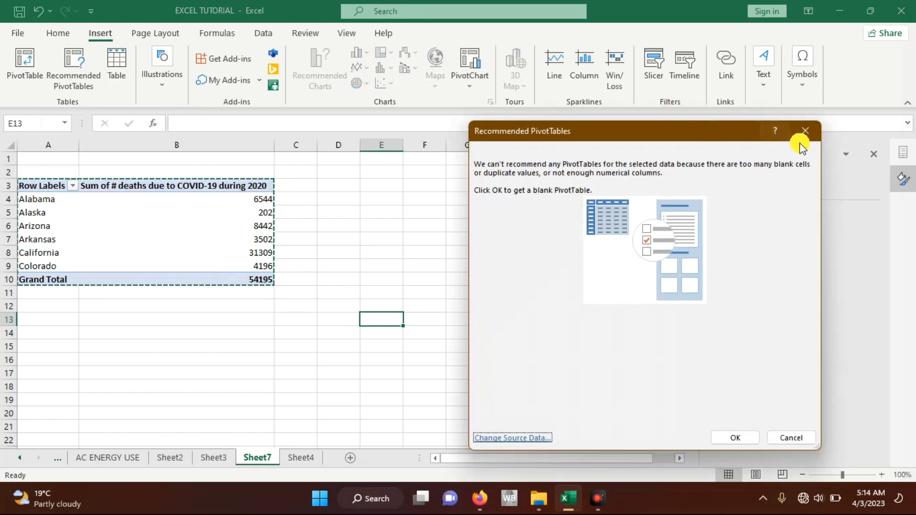
pyautogui.click(806, 131)
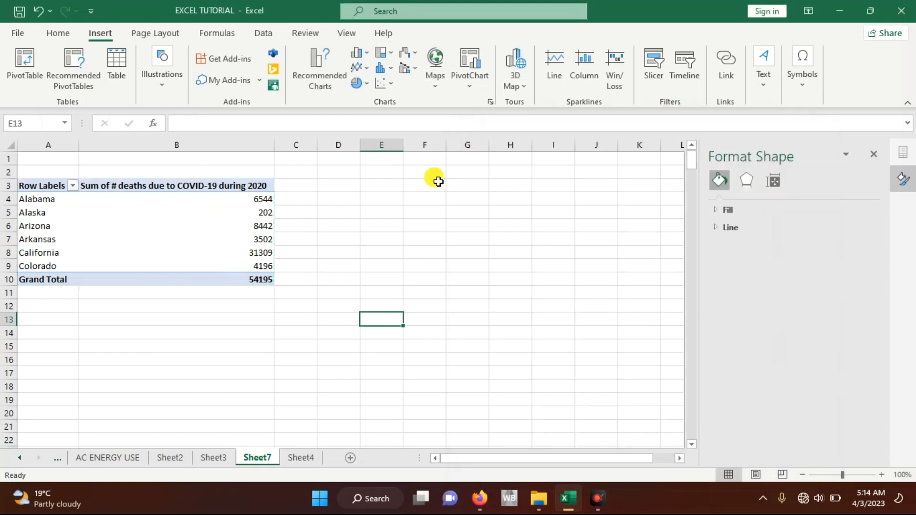
# Step: Insert a pie PivotChart from the Sheet7 PivotTable and move it beside the table so the totals stay uncovered
pyautogui.click(190, 227)
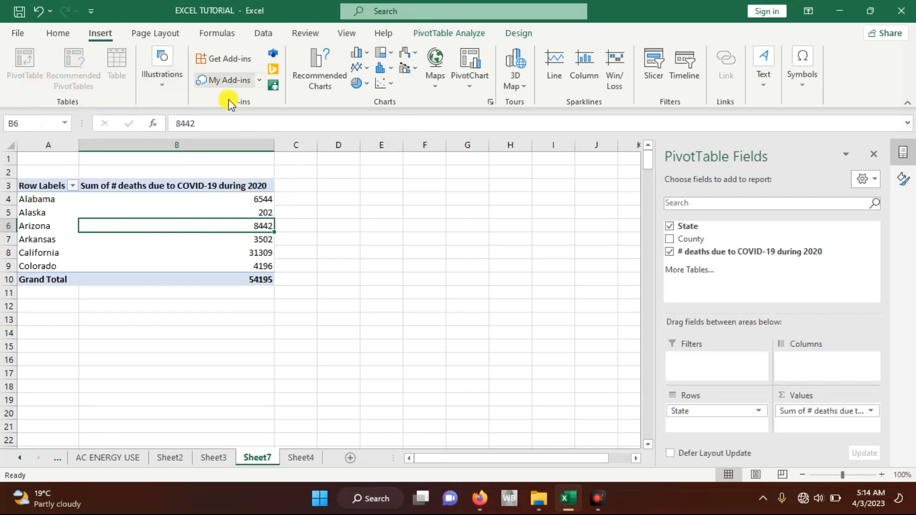
pyautogui.click(436, 35)
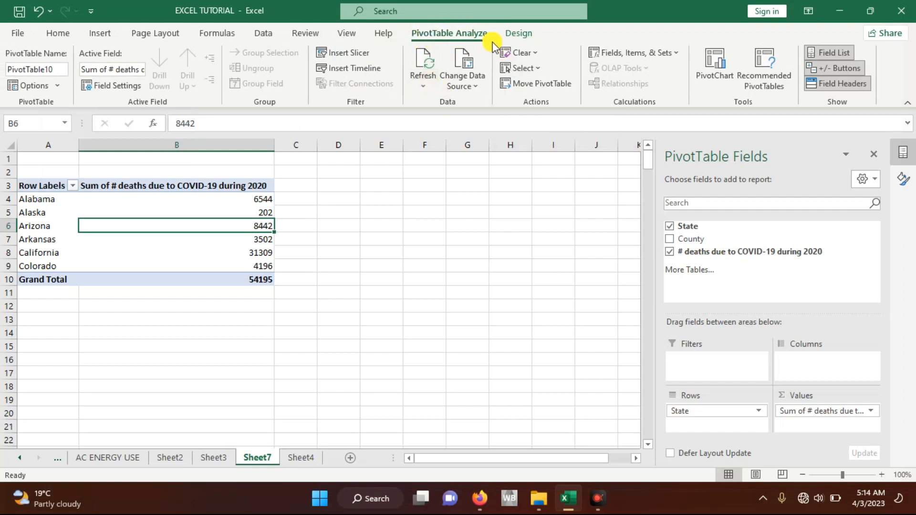
pyautogui.click(711, 67)
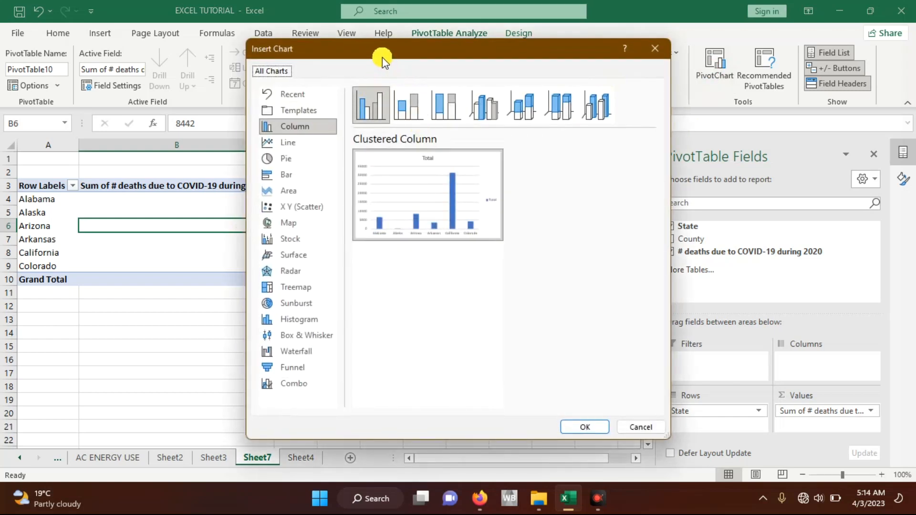
pyautogui.moveTo(389, 187)
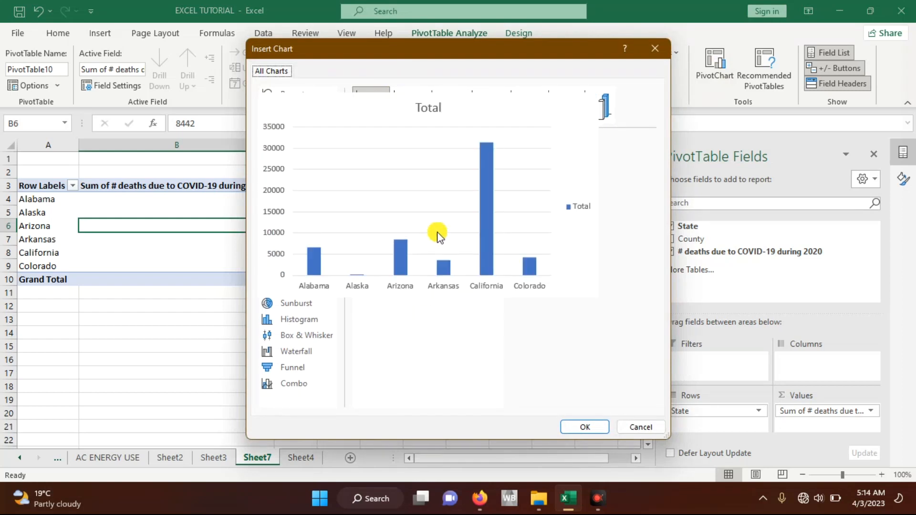
pyautogui.click(293, 164)
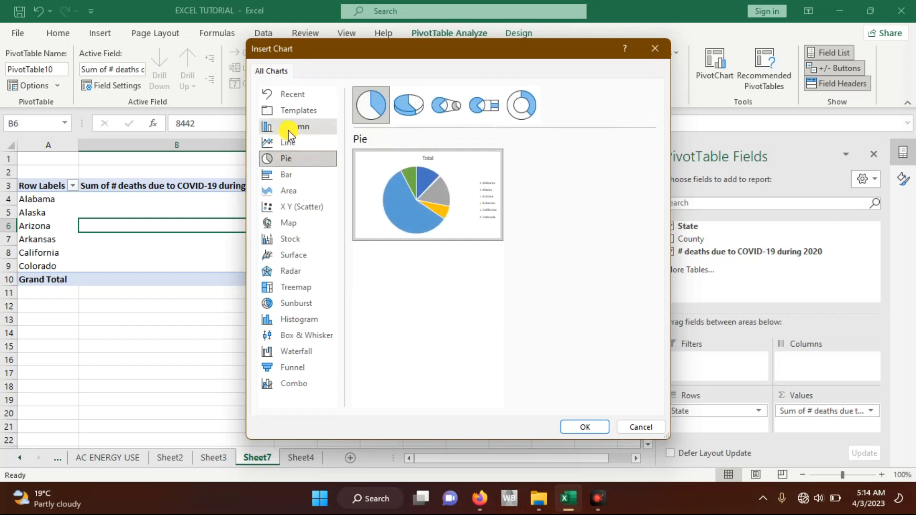
pyautogui.click(583, 428)
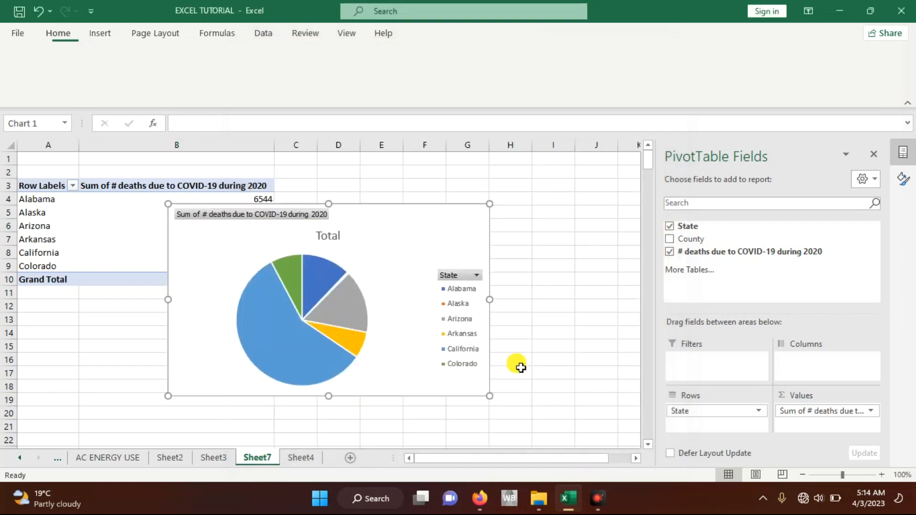
pyautogui.moveTo(413, 240); pyautogui.dragTo(524, 245)
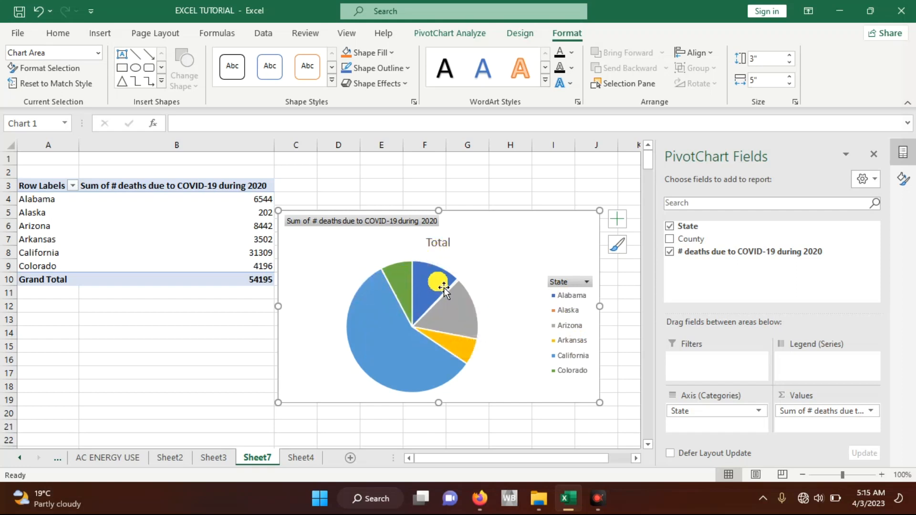
# Step: Replace the pie chart's title with "covid deaths in six states"
pyautogui.click(450, 244)
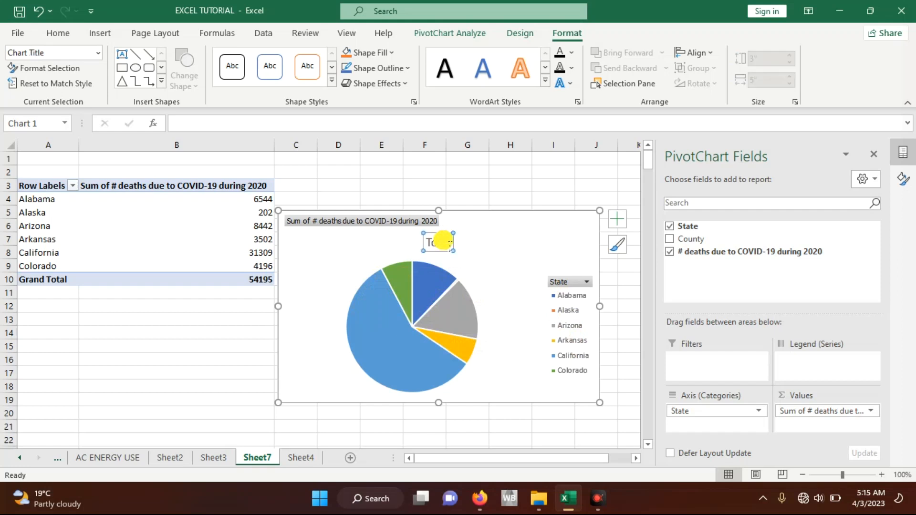
pyautogui.click(423, 246)
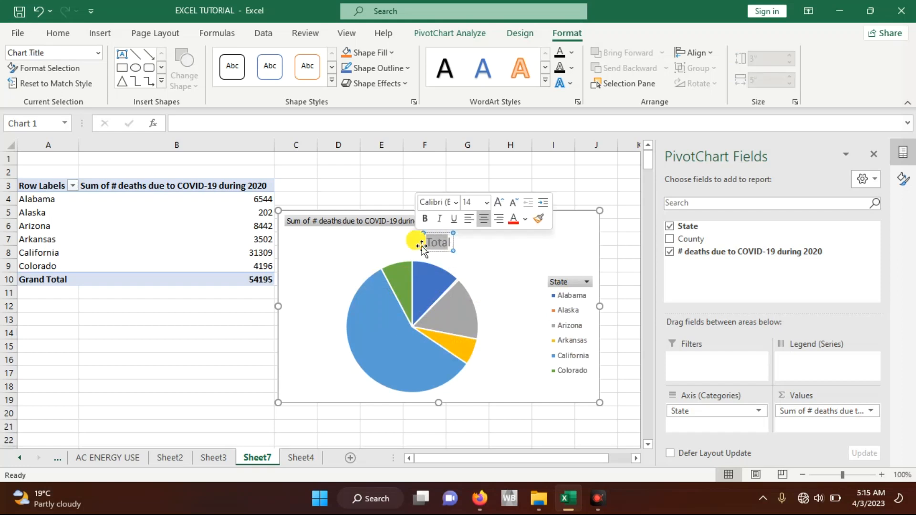
pyautogui.press('BackSpace')
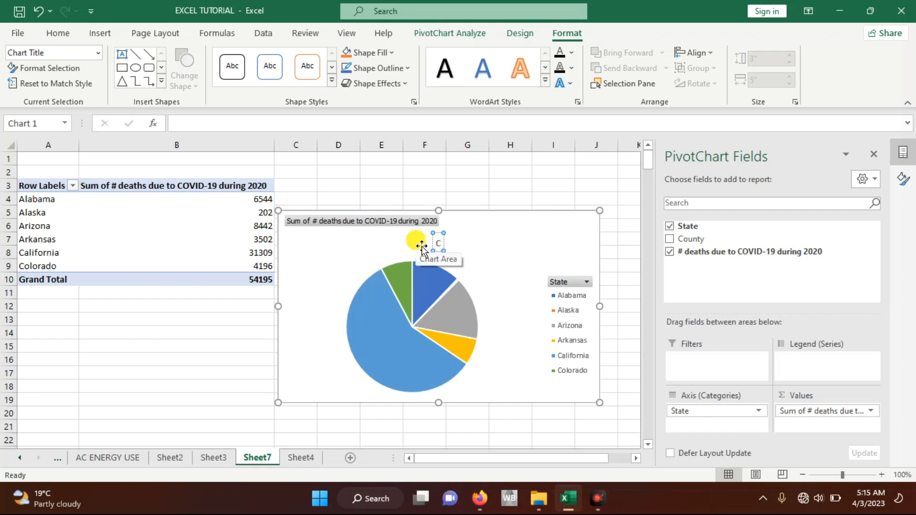
pyautogui.write('covid de')
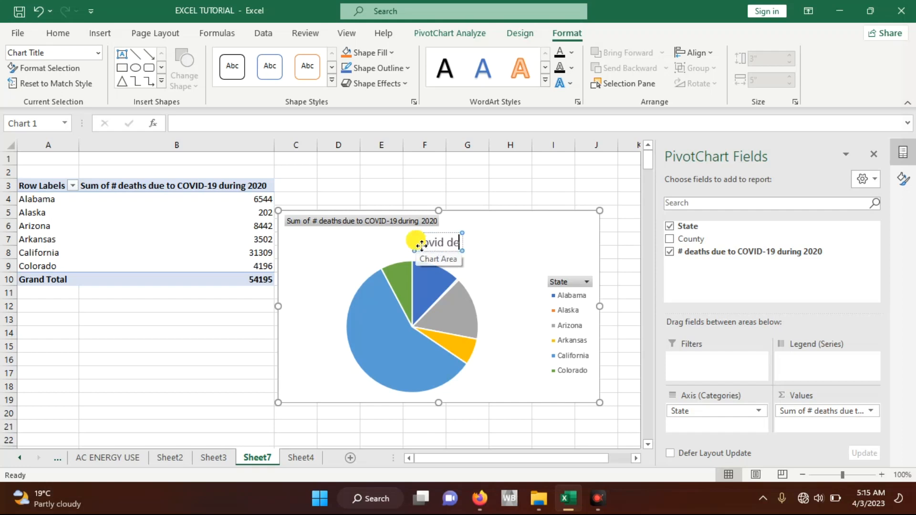
pyautogui.write('aths in')
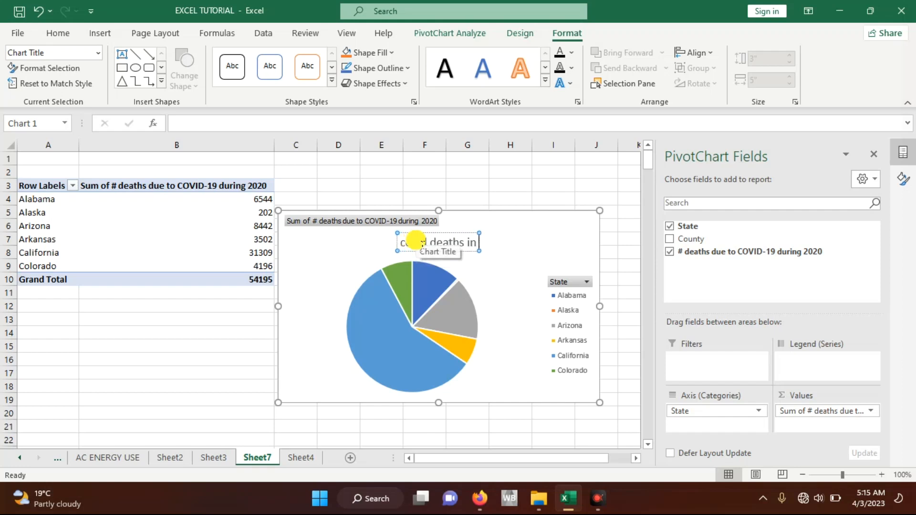
pyautogui.write(' four st')
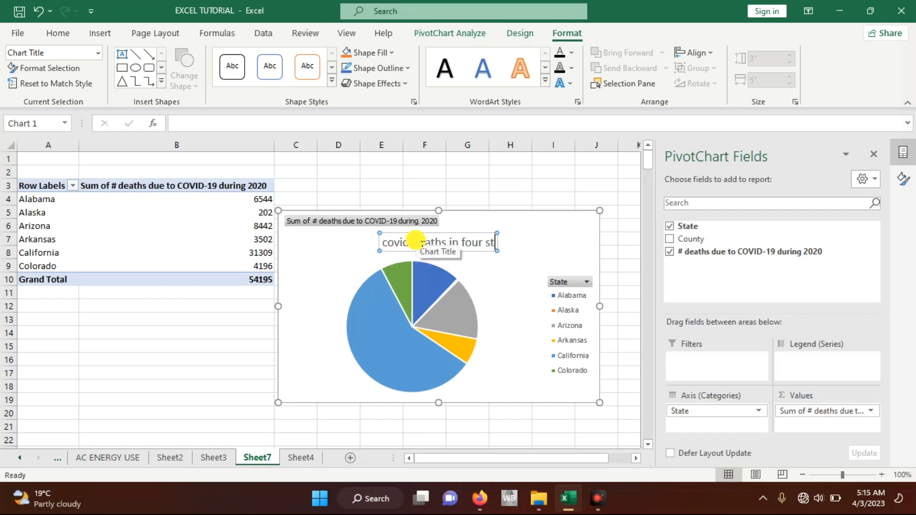
pyautogui.press('BackSpace')
pyautogui.press('BackSpace')
pyautogui.press('BackSpace')
pyautogui.press('BackSpace')
pyautogui.press('BackSpace')
pyautogui.press('BackSpace')
pyautogui.press('BackSpace')
pyautogui.write('six sta')
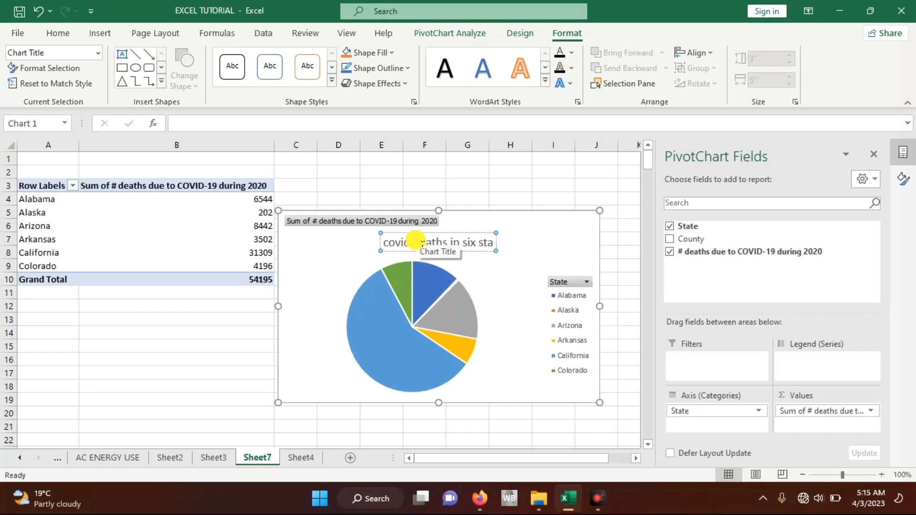
pyautogui.write('tes')
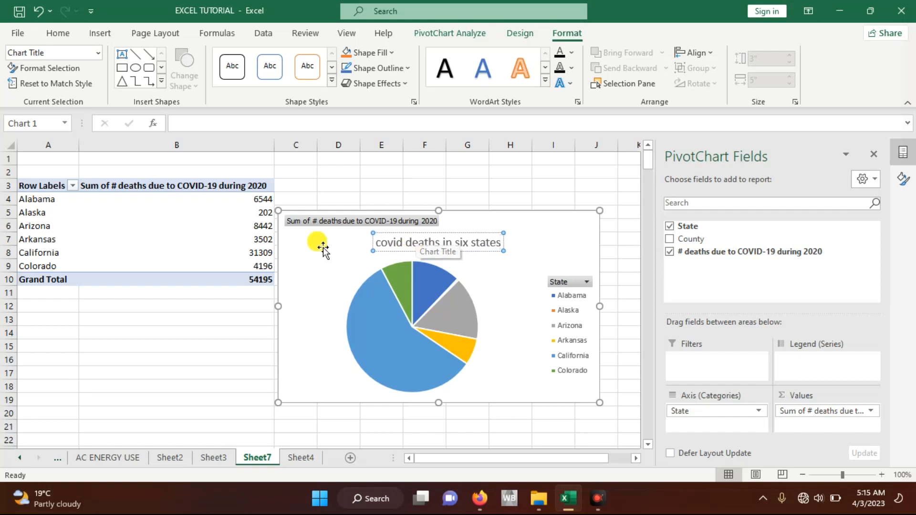
pyautogui.click(323, 261)
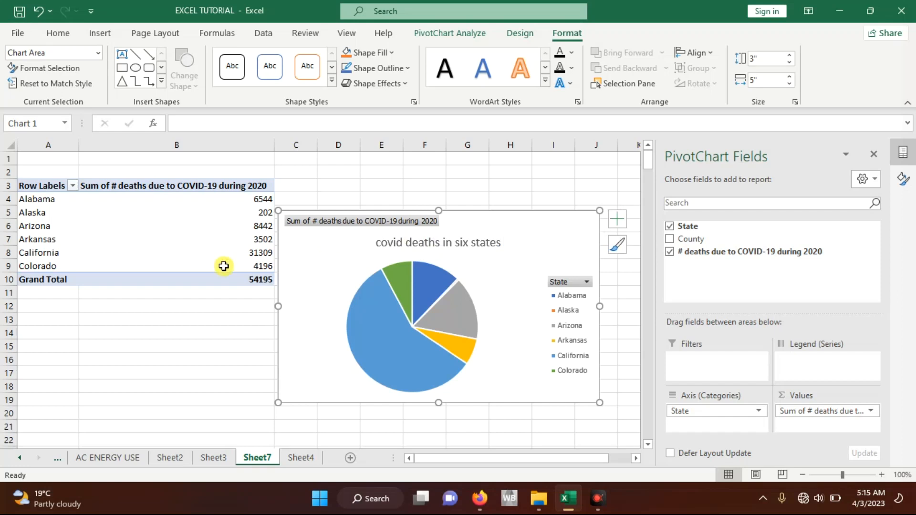
# Step: Move the pie chart farther from the PivotTable and insert a Clustered Column PivotChart from the same PivotTable
pyautogui.moveTo(327, 289); pyautogui.dragTo(517, 319)
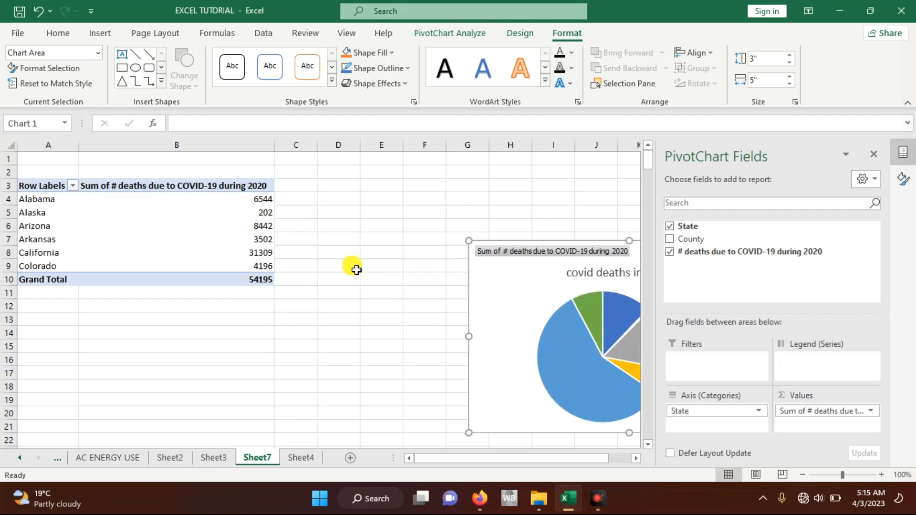
pyautogui.click(431, 32)
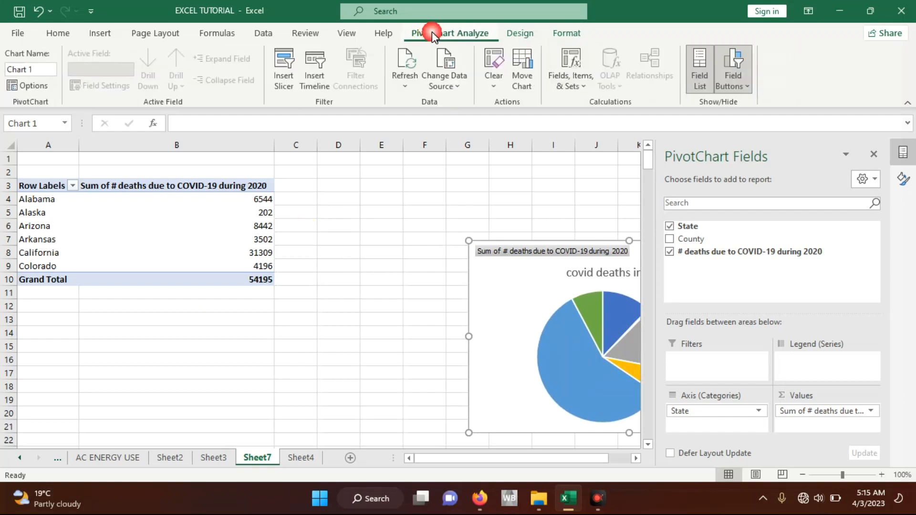
pyautogui.click(169, 246)
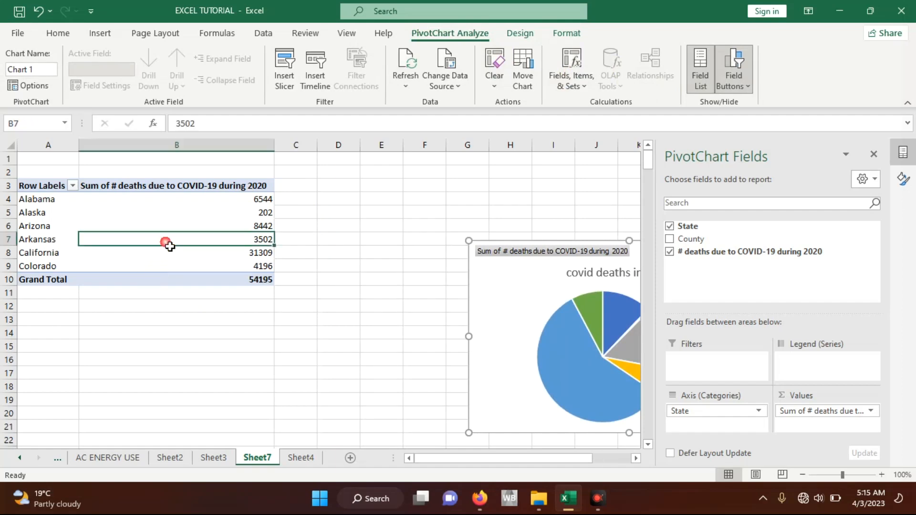
pyautogui.click(456, 34)
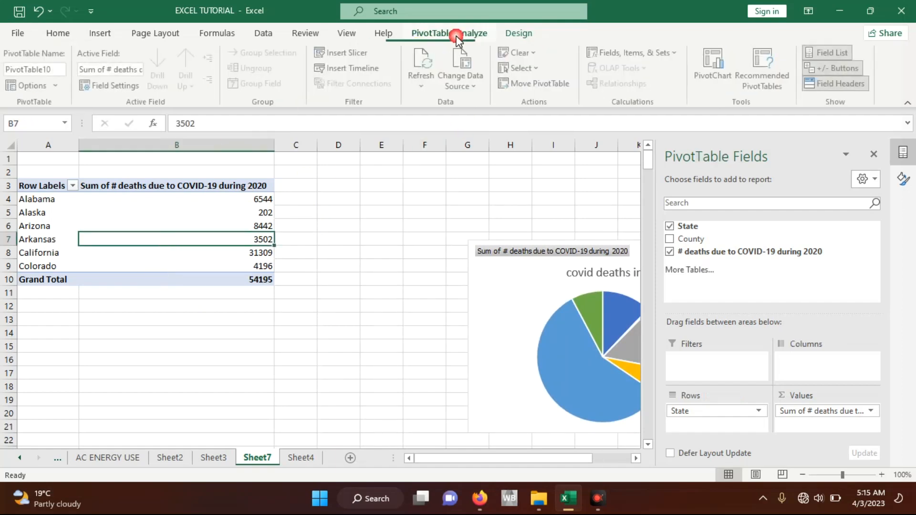
pyautogui.click(719, 77)
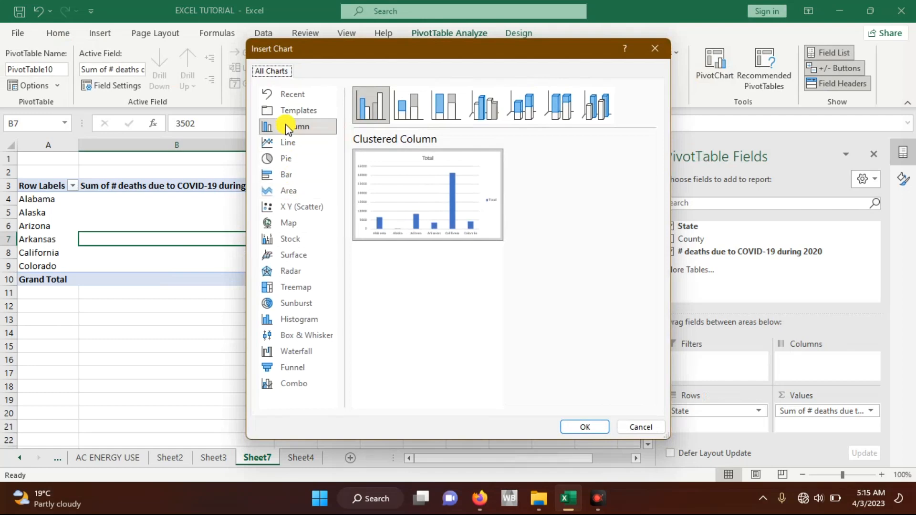
pyautogui.click(400, 106)
pyautogui.click(376, 110)
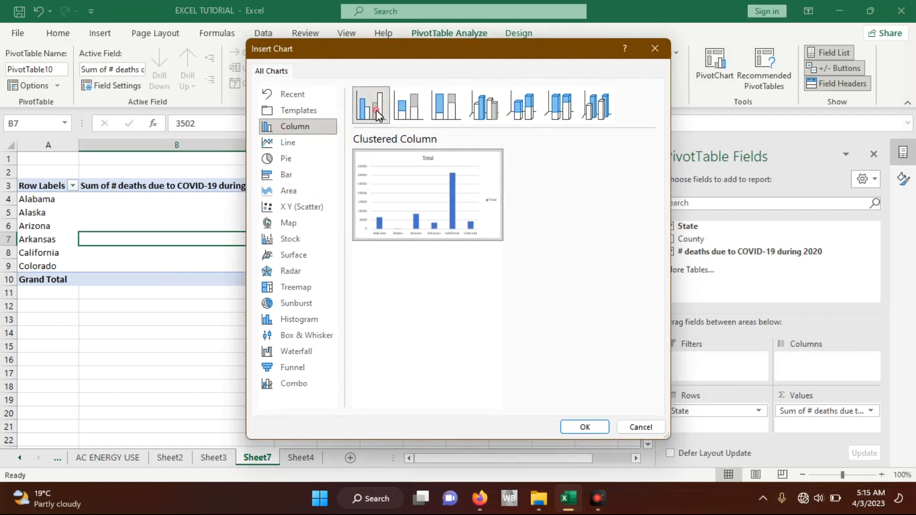
pyautogui.click(585, 429)
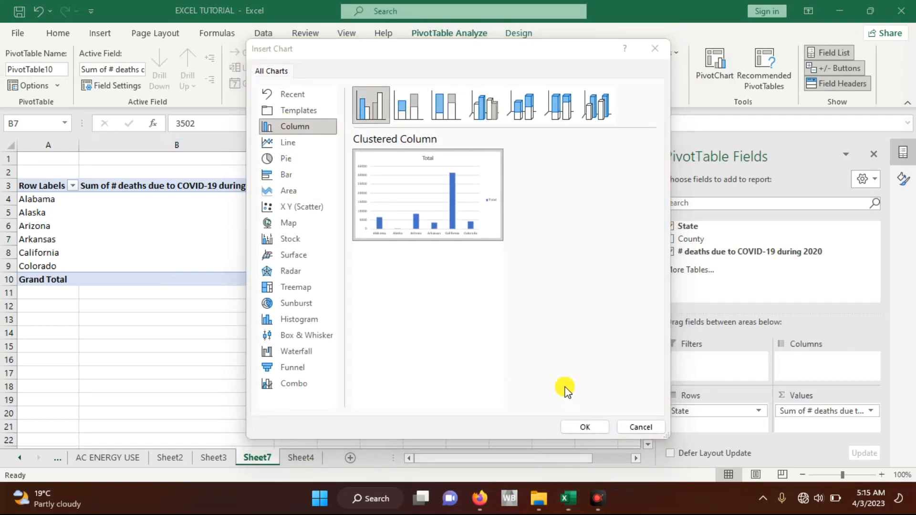
pyautogui.click(580, 426)
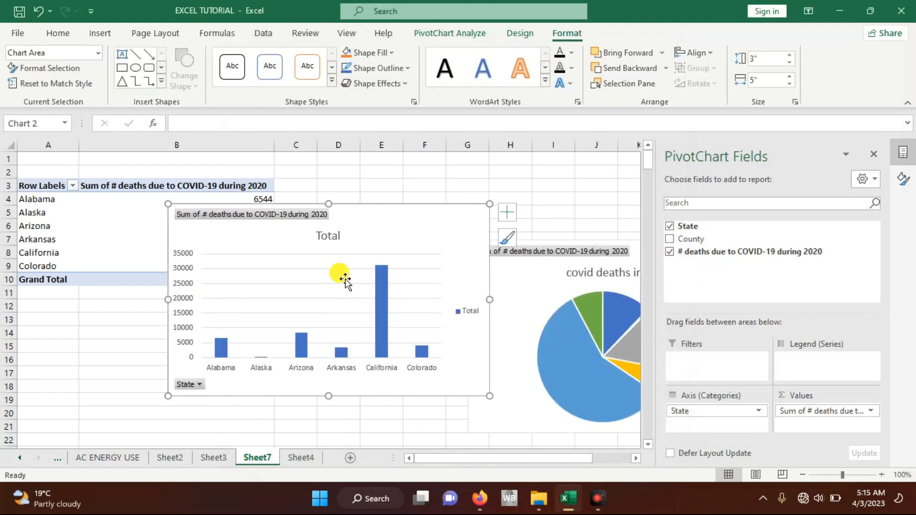
# Step: Move the column PivotChart closer to the pie chart and filter its State field to exclude Alabama and Alaska
pyautogui.moveTo(345, 279); pyautogui.dragTo(476, 252)
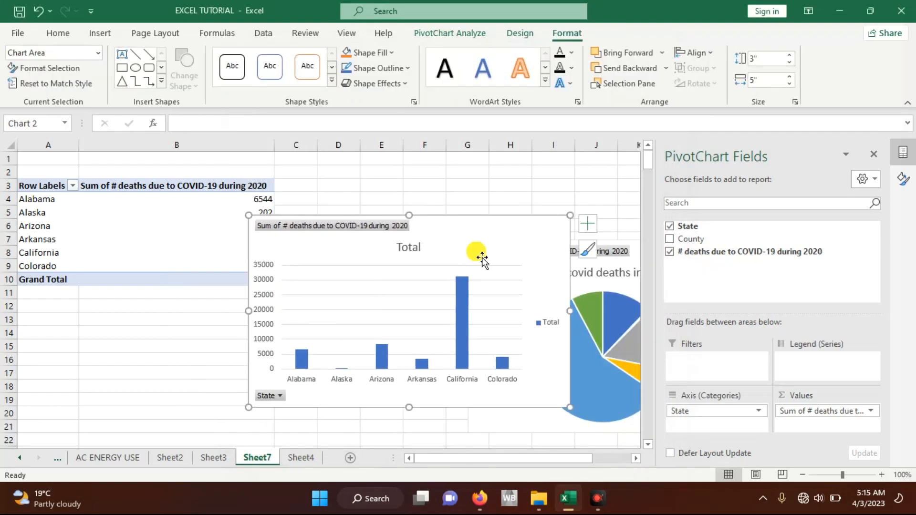
pyautogui.click(280, 396)
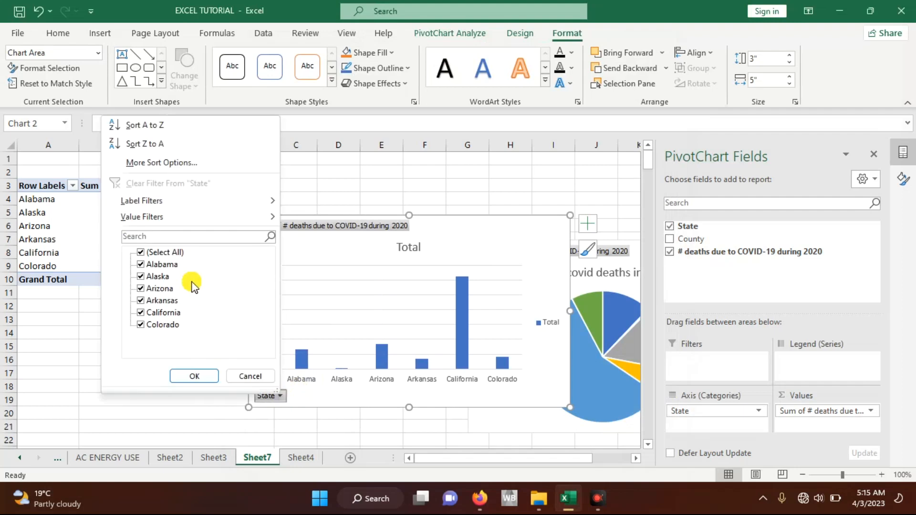
pyautogui.click(141, 264)
pyautogui.click(140, 276)
pyautogui.click(188, 377)
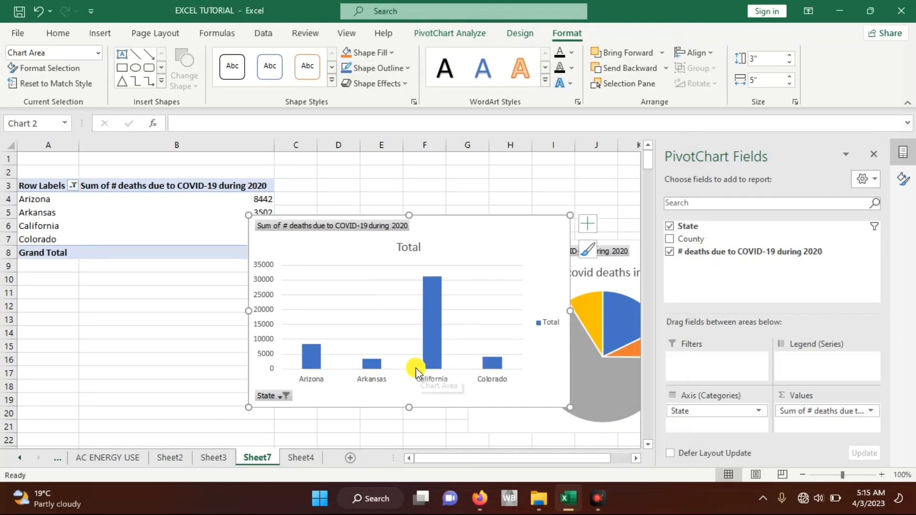
# Step: Include Alabama and Alaska again in the column chart's State filter so all six states are selected
pyautogui.click(285, 396)
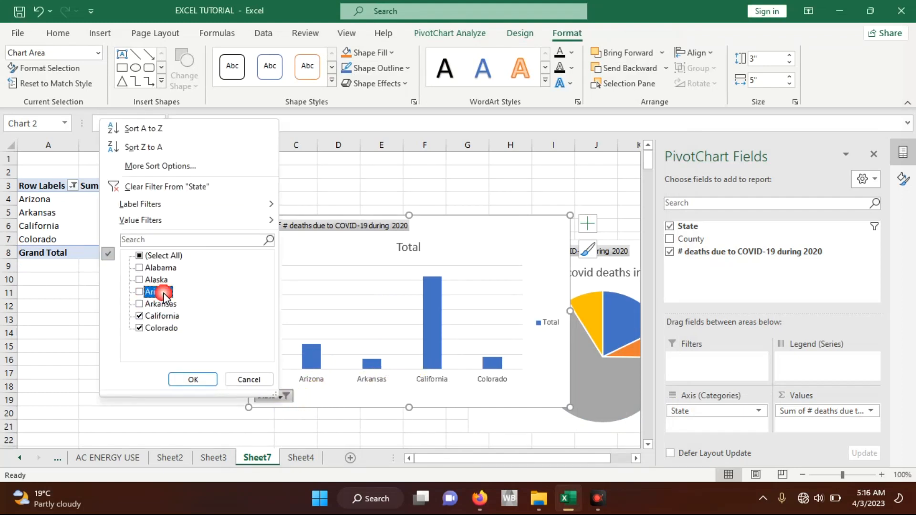
pyautogui.click(328, 383)
pyautogui.click(282, 396)
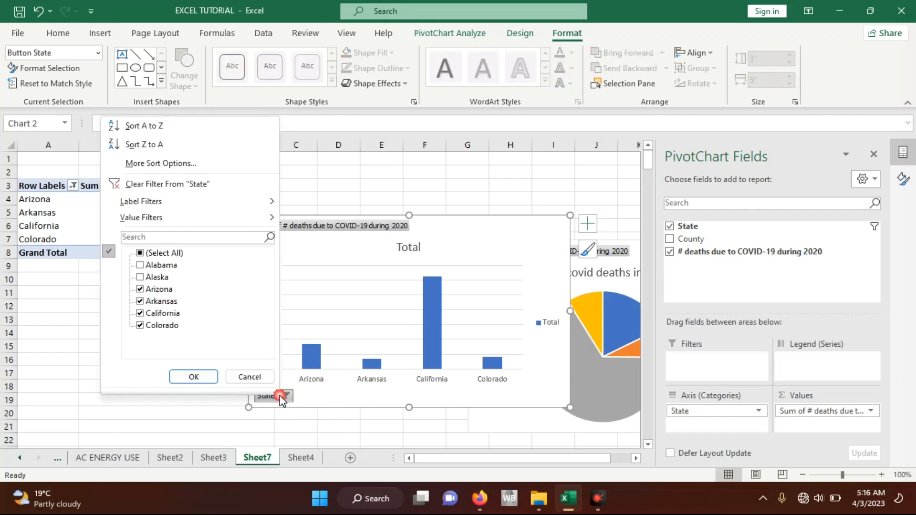
pyautogui.click(140, 277)
pyautogui.click(140, 265)
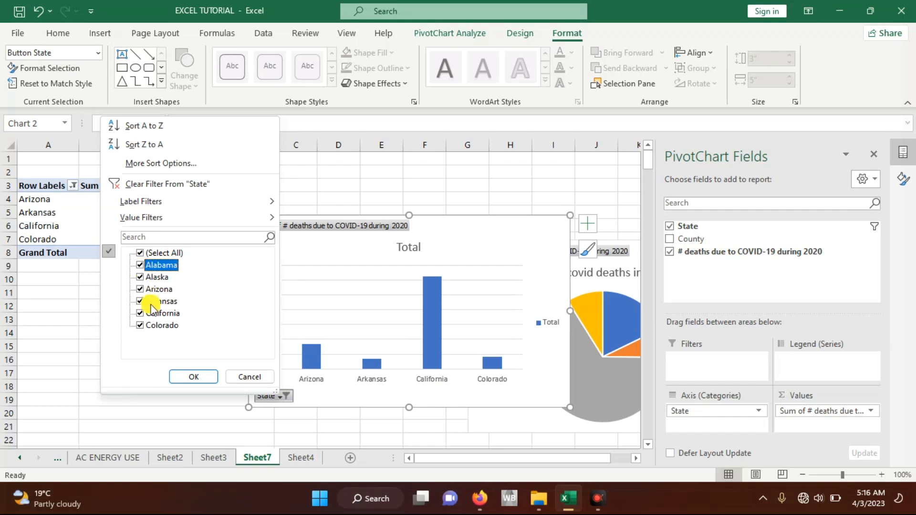
pyautogui.click(193, 377)
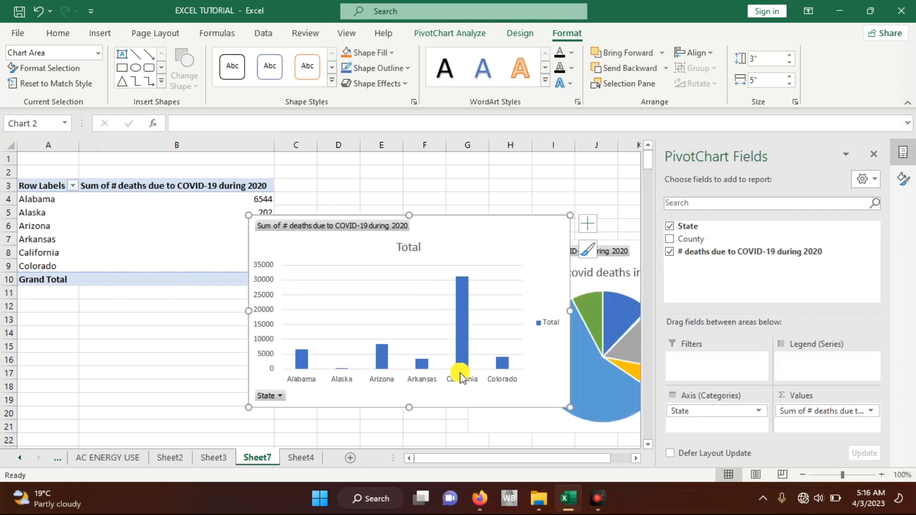
# Step: Replace the column chart's title with "COVID DEATHS"
pyautogui.click(417, 247)
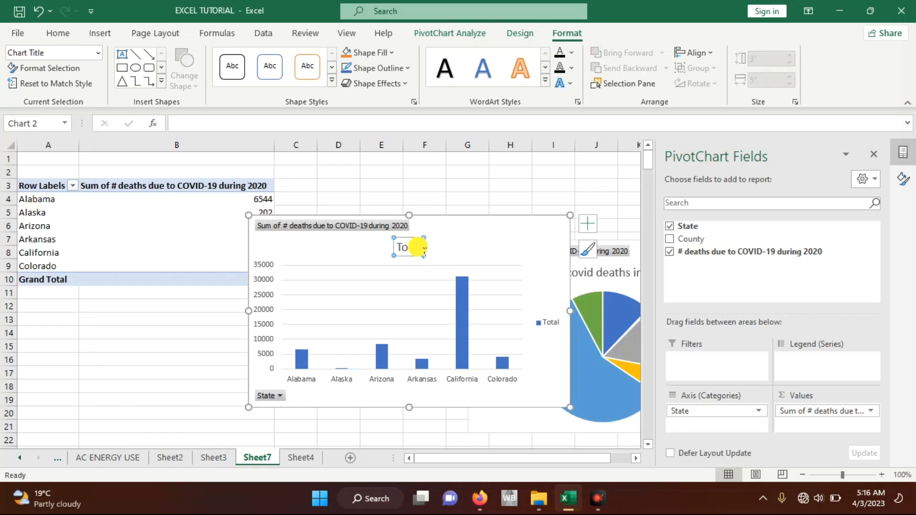
pyautogui.moveTo(422, 247); pyautogui.dragTo(398, 252)
pyautogui.press('Delete')
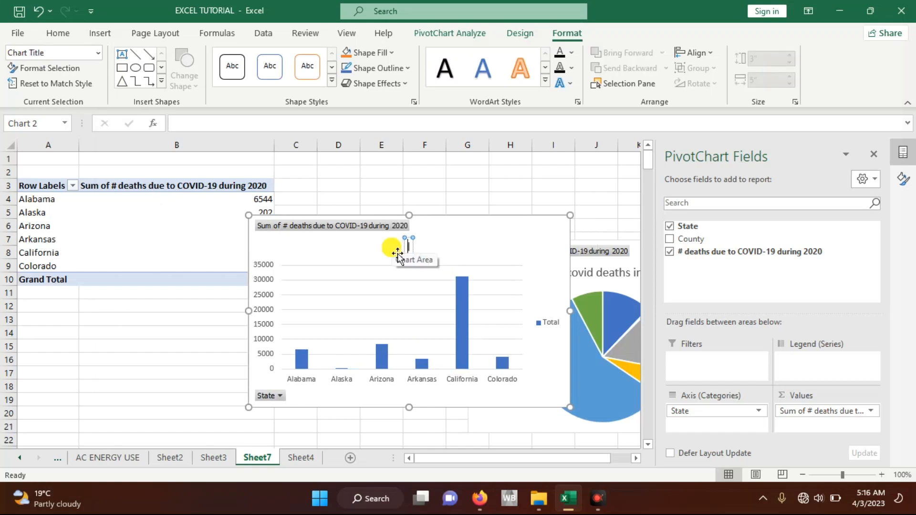
pyautogui.write('COVID DEATHS')
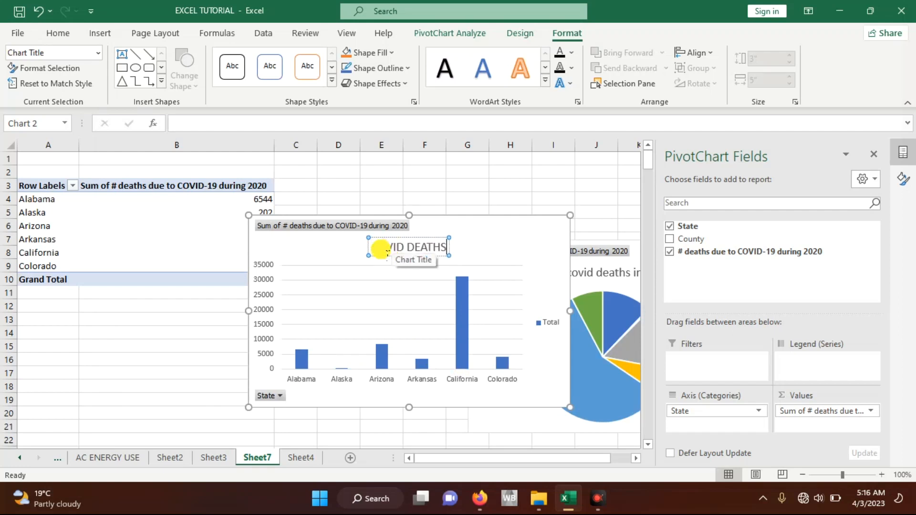
pyautogui.click(323, 247)
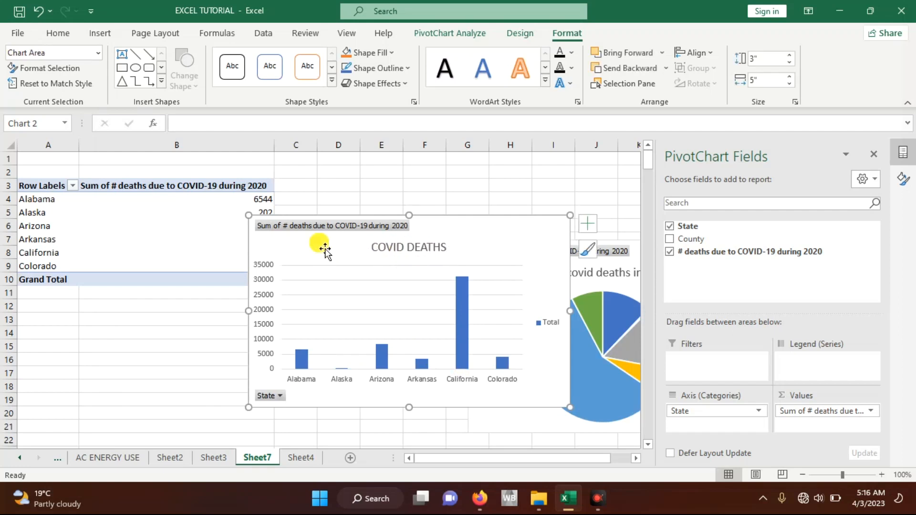
# Step: Add axis titles to the column chart and name the horizontal axis "STATES"
pyautogui.click(588, 224)
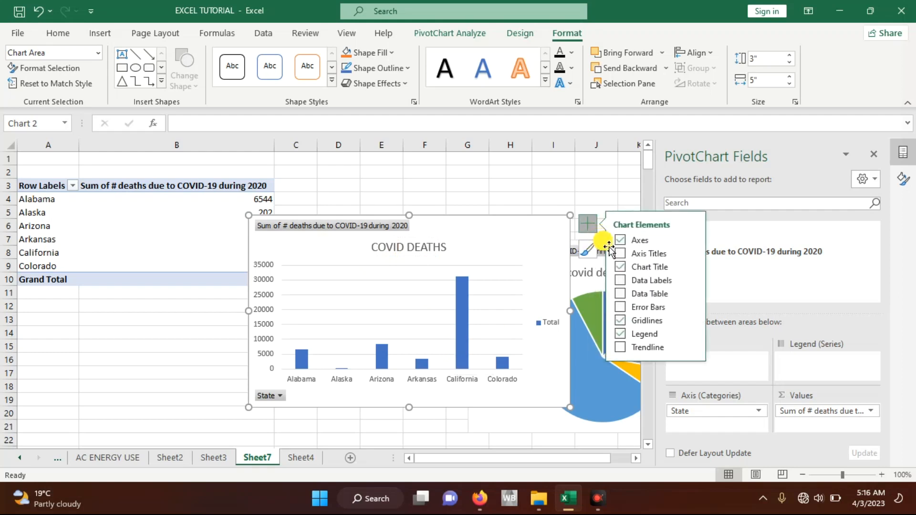
pyautogui.click(620, 255)
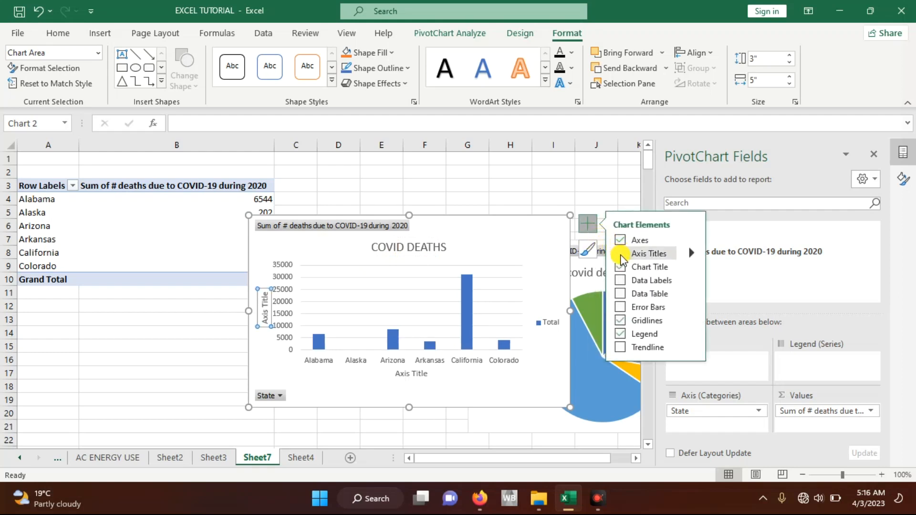
pyautogui.click(420, 375)
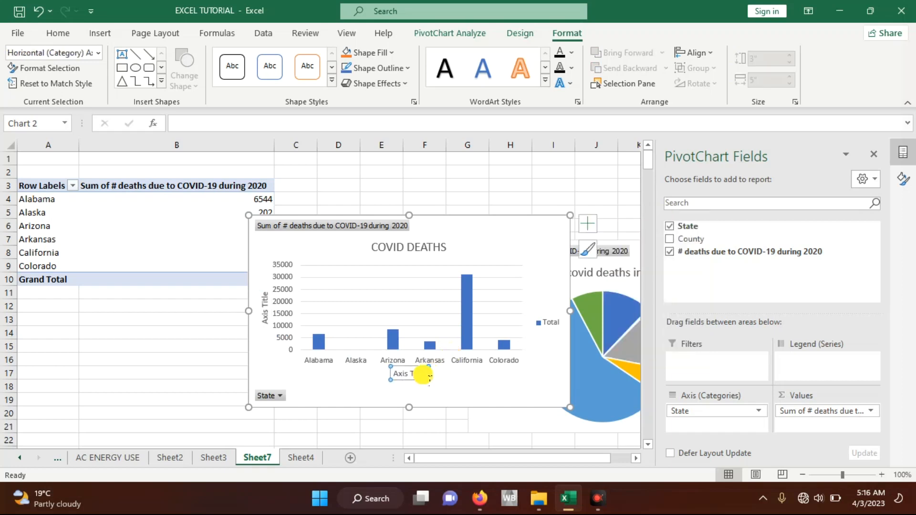
pyautogui.rightClick(394, 375)
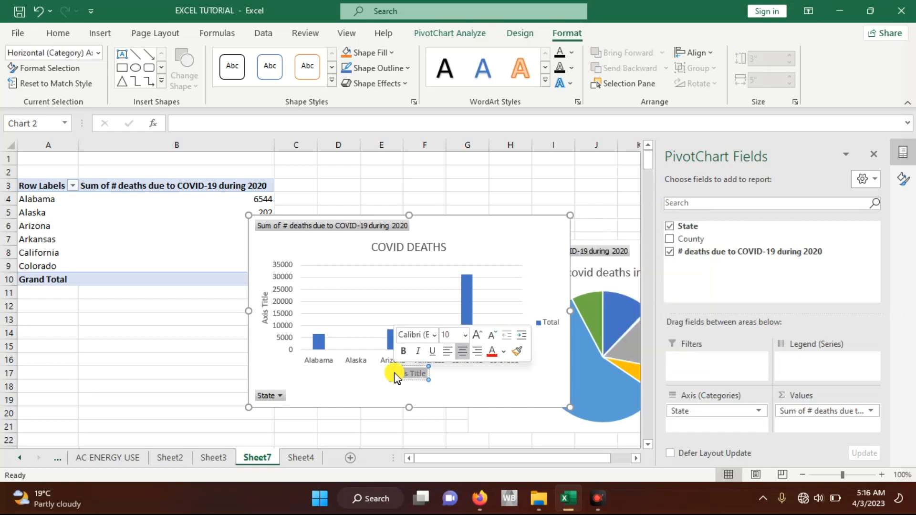
pyautogui.write('STATES')
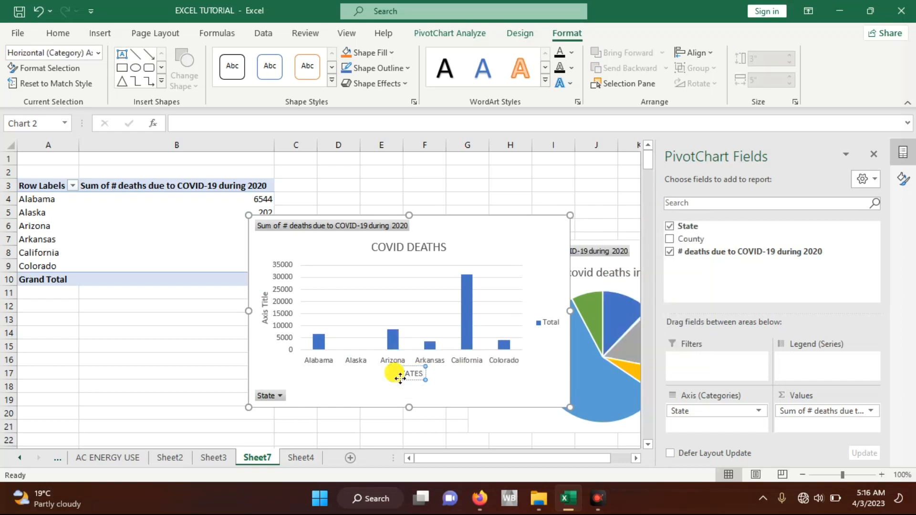
# Step: Set the column chart's vertical axis title to "SUM OF COVID DEATHS"
pyautogui.click(265, 308)
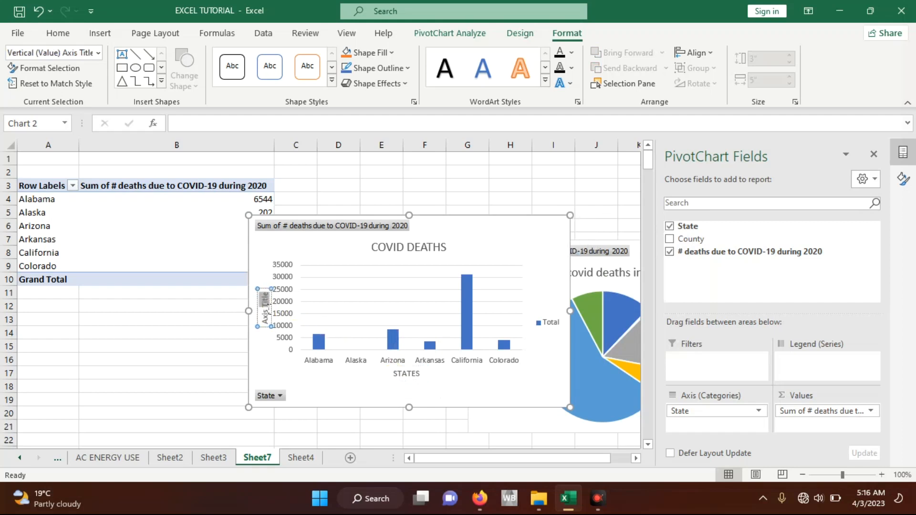
pyautogui.write('SUM')
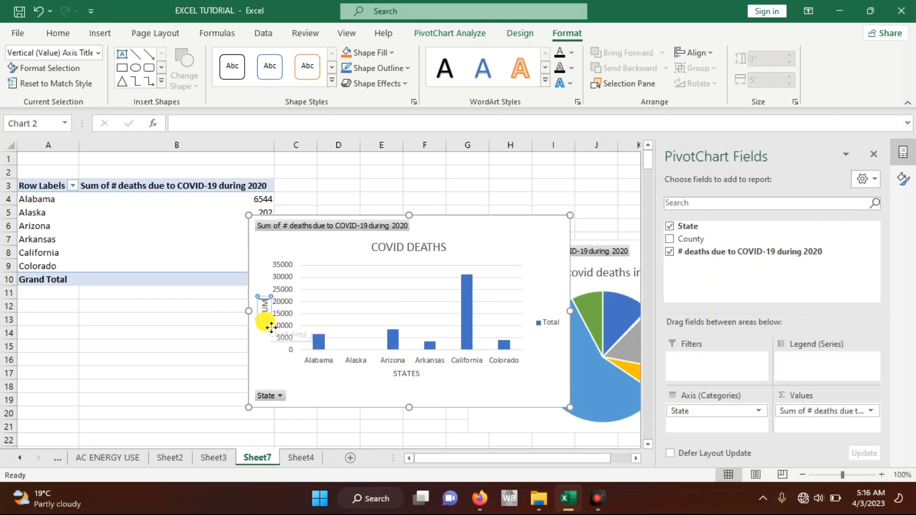
pyautogui.write(' OF')
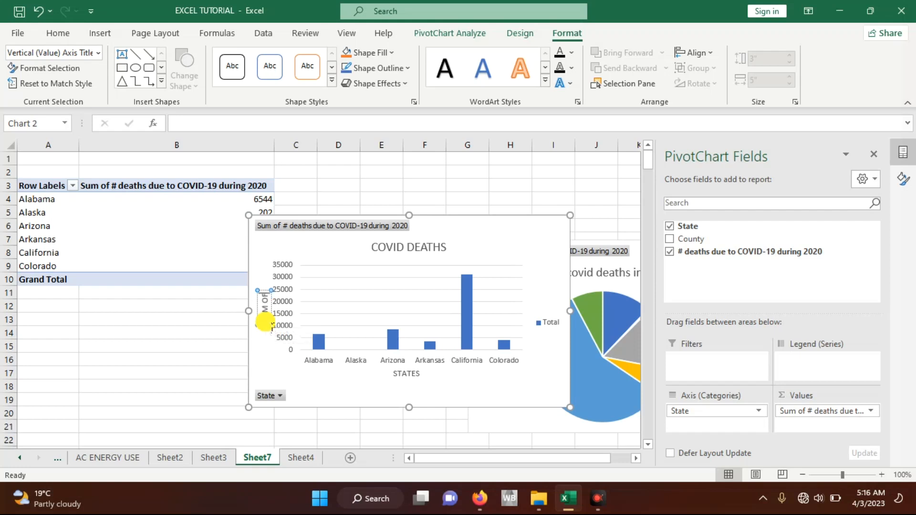
pyautogui.write(' COVID DEATHS')
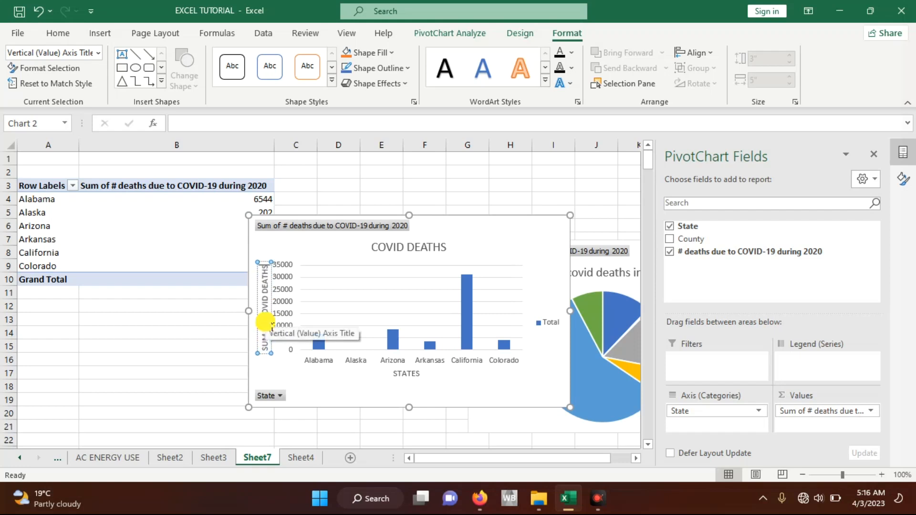
pyautogui.click(322, 394)
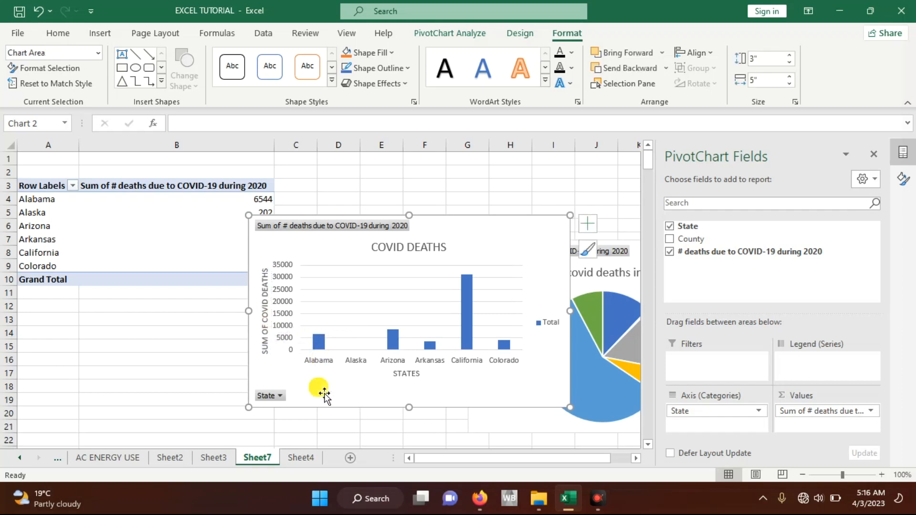
# Step: Remove the legend from the column chart and move the chart below the PivotTable so the totals stay uncovered
pyautogui.click(586, 223)
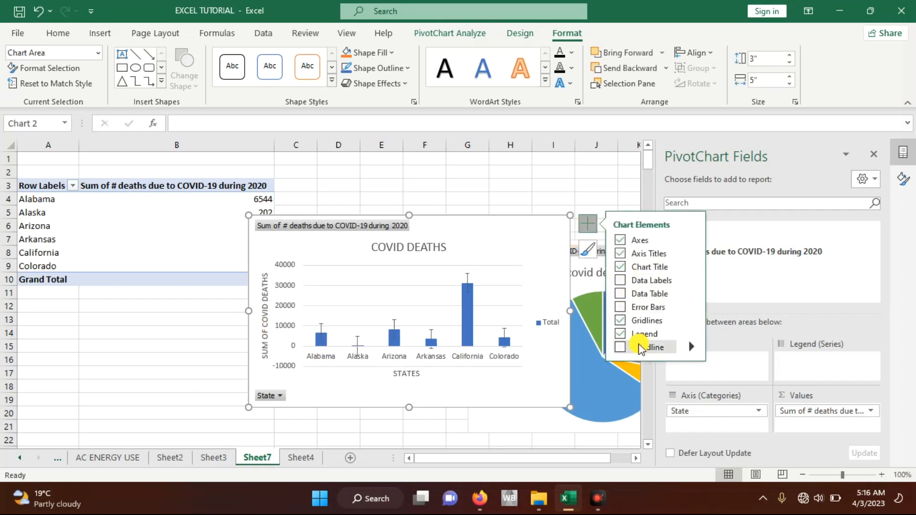
pyautogui.click(620, 334)
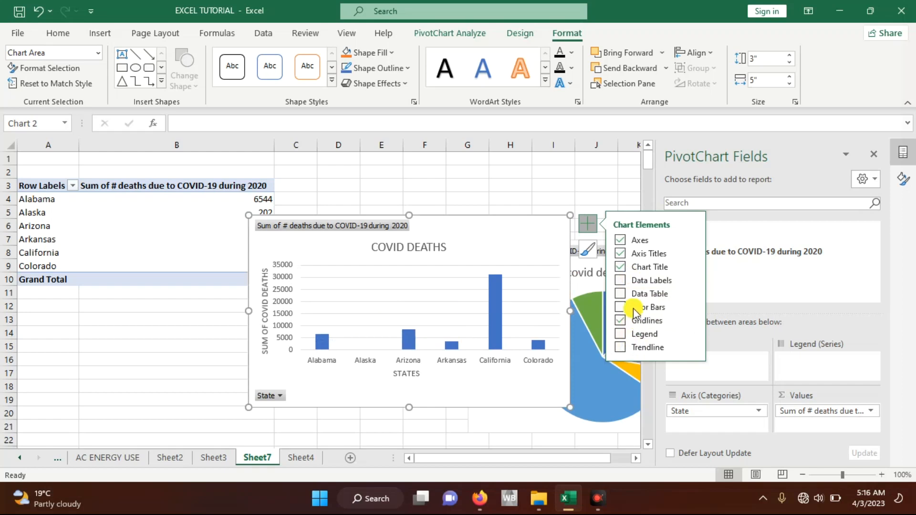
pyautogui.moveTo(526, 239)
pyautogui.mouseDown()
pyautogui.moveTo(549, 256)
pyautogui.moveTo(486, 266)
pyautogui.moveTo(431, 332)
pyautogui.mouseUp()
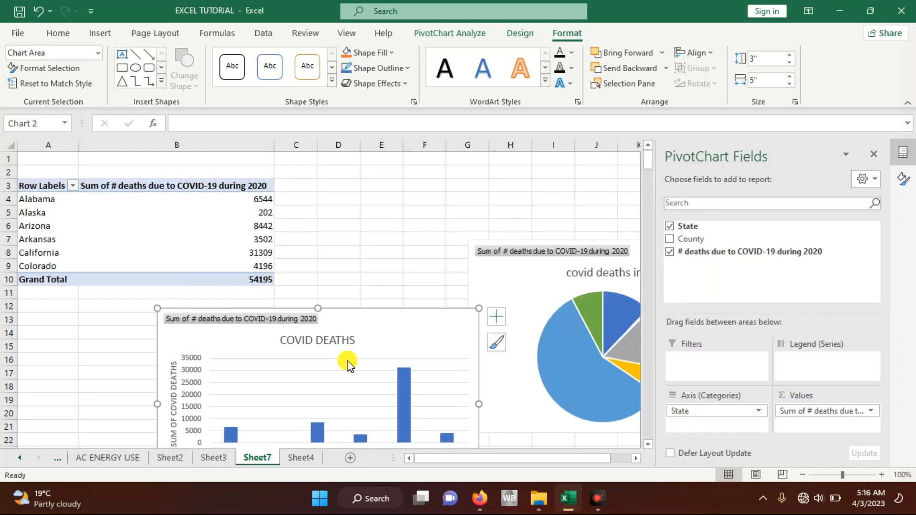
pyautogui.click(300, 456)
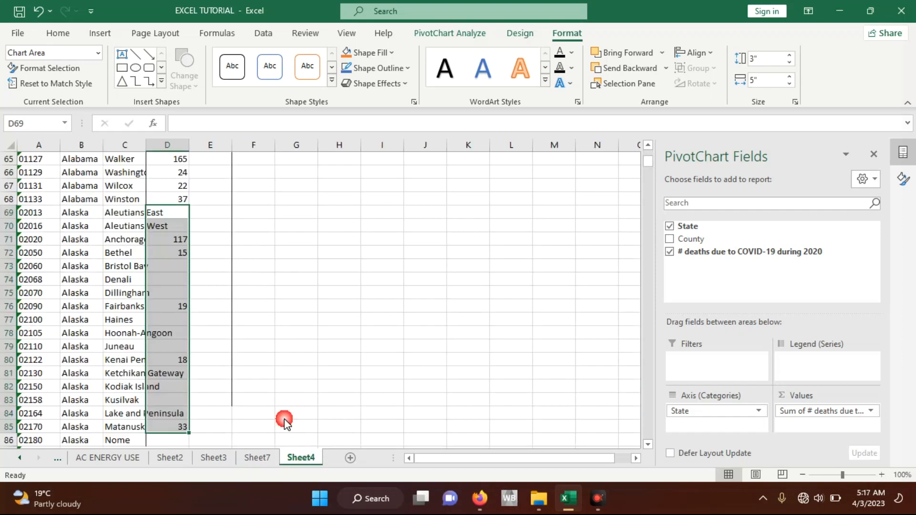
pyautogui.scroll(10, 170, 284)
pyautogui.scroll(9, 170, 284)
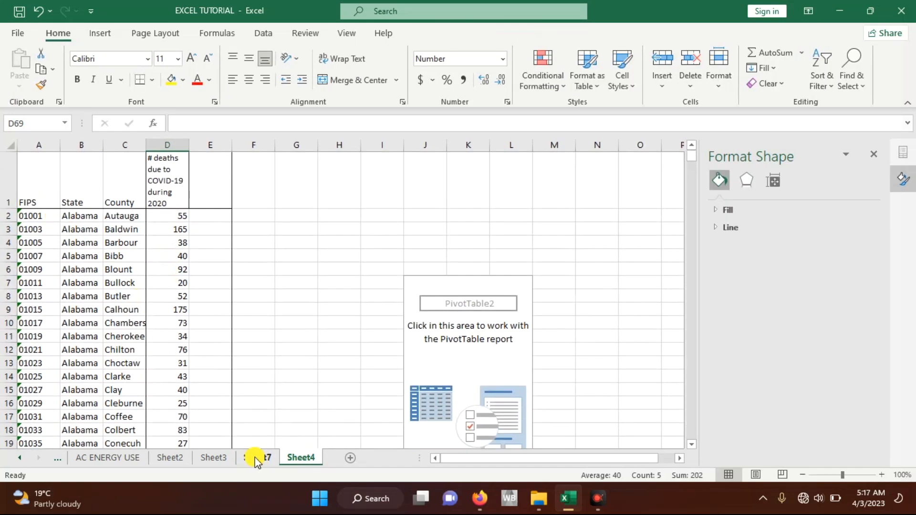
pyautogui.click(100, 33)
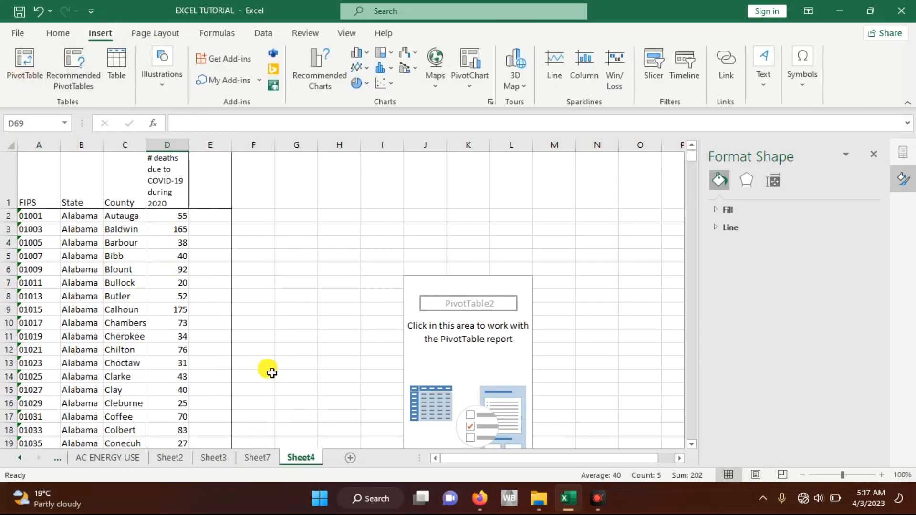
pyautogui.click(260, 460)
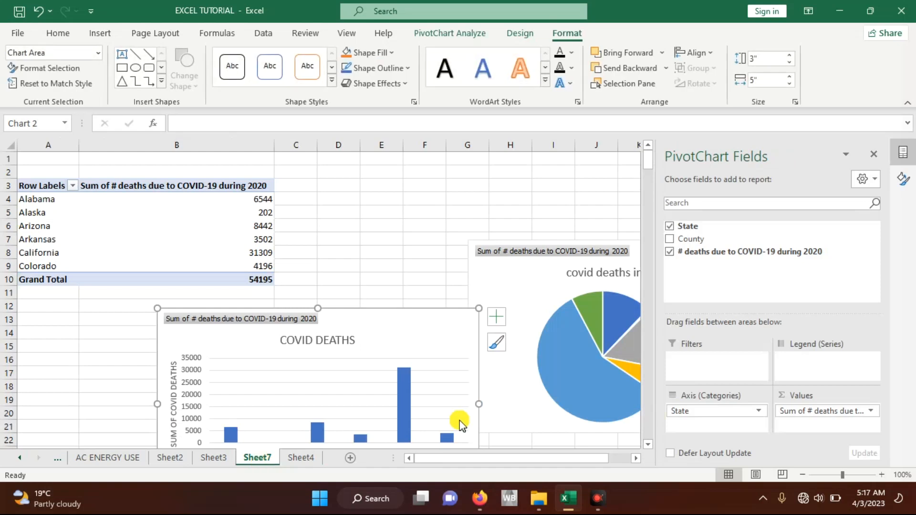
# Step: Move the column chart on Sheet7 up beside the pie chart
pyautogui.moveTo(435, 332); pyautogui.dragTo(404, 242)
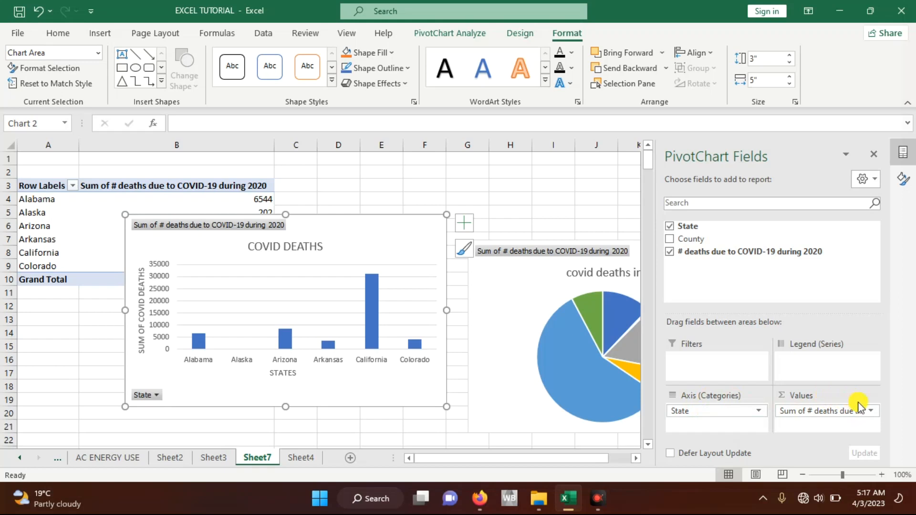
pyautogui.click(871, 413)
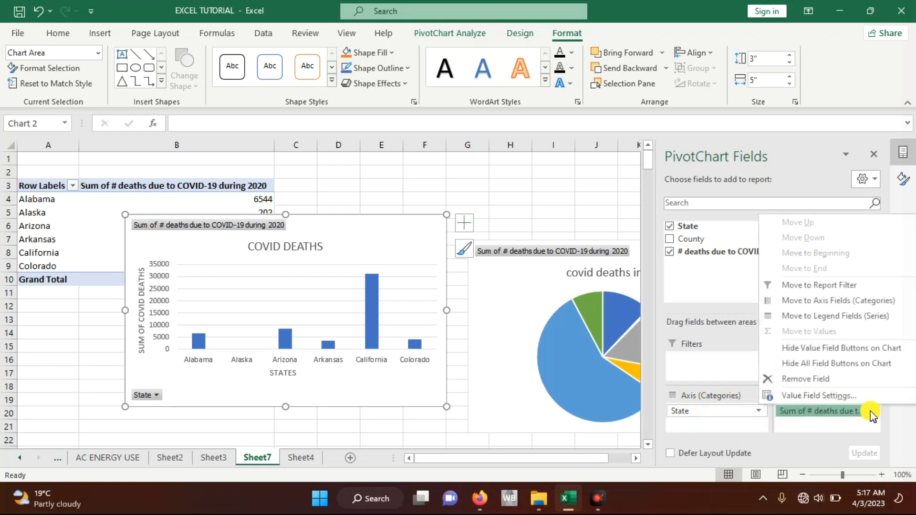
pyautogui.click(821, 398)
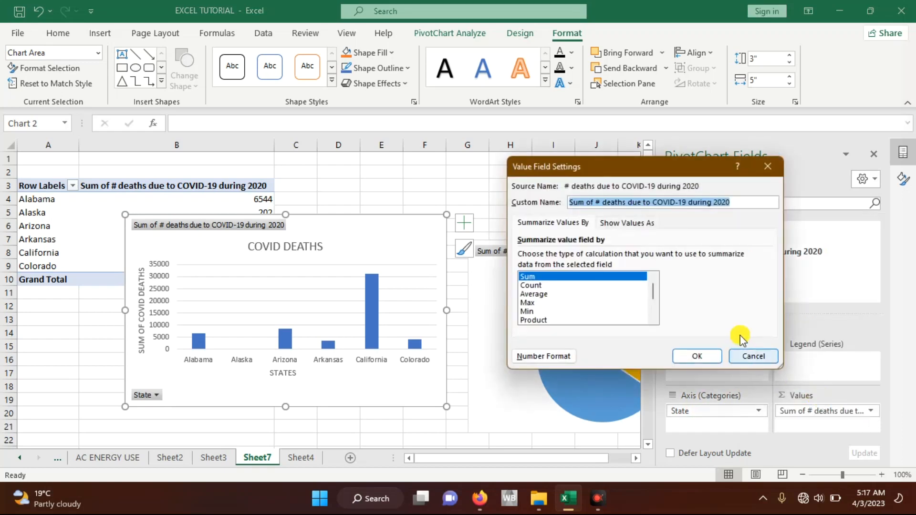
pyautogui.click(768, 166)
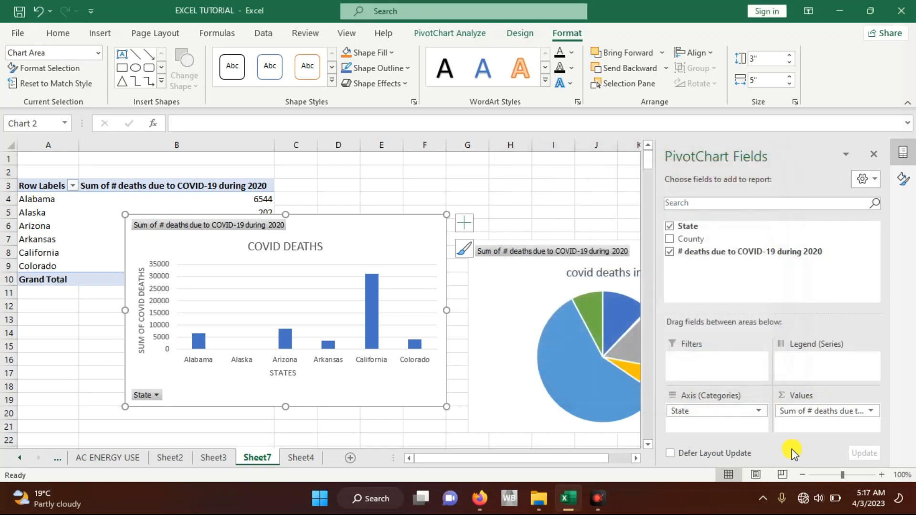
# Step: Change the COVID-19 deaths value field to summarize by Max in its value field settings
pyautogui.click(841, 414)
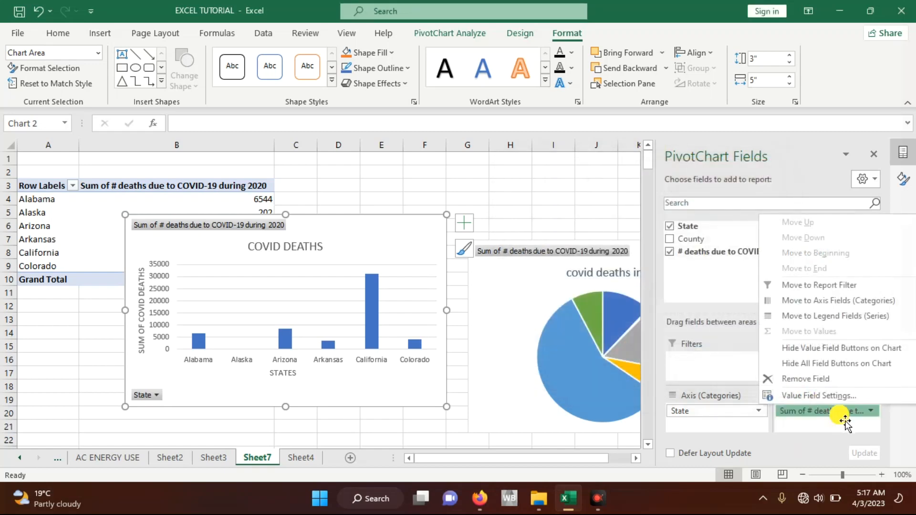
pyautogui.click(875, 413)
pyautogui.click(875, 413)
pyautogui.click(798, 397)
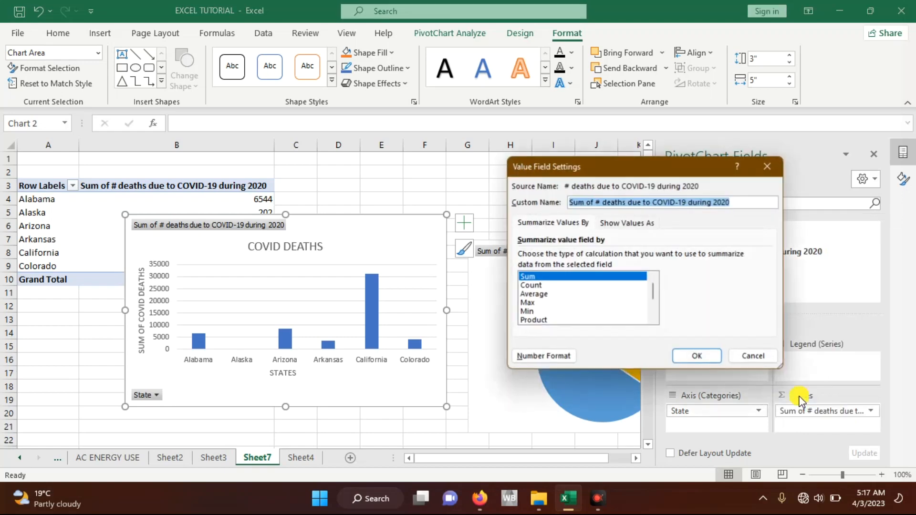
pyautogui.scroll(-1, 655, 295)
pyautogui.scroll(1, 656, 296)
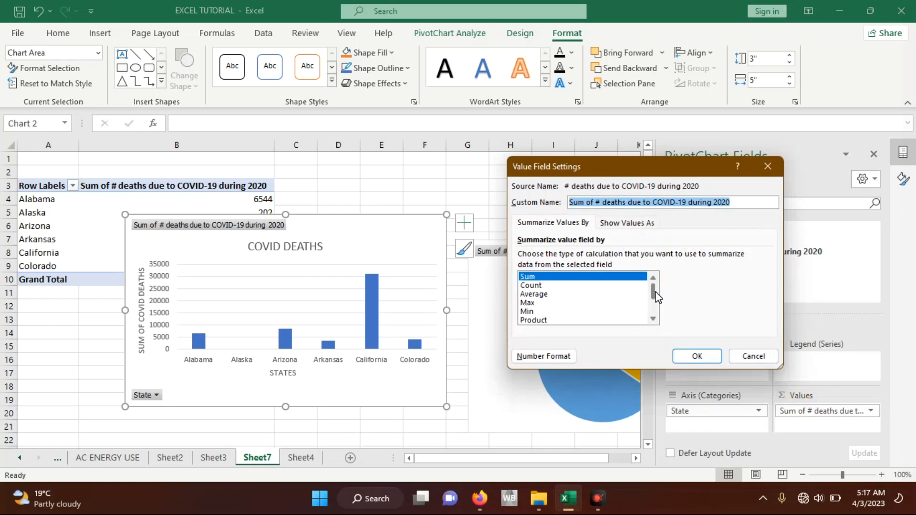
pyautogui.click(533, 294)
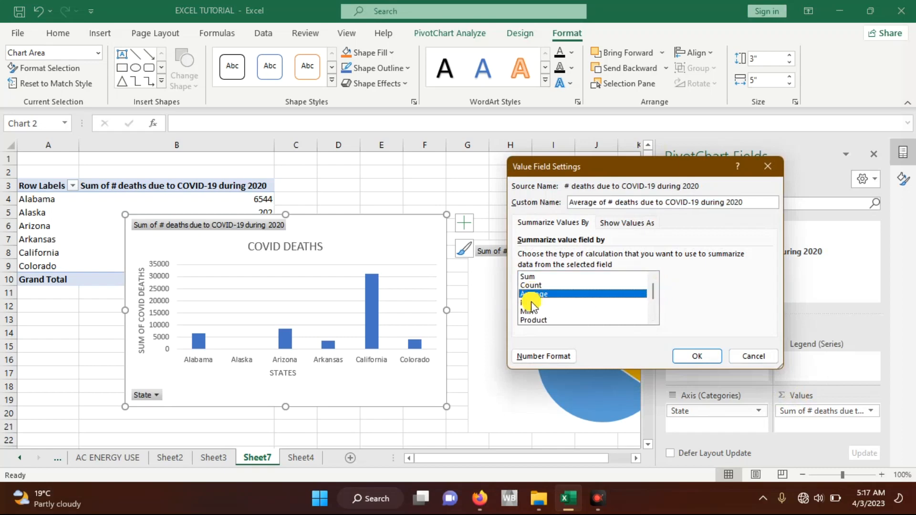
pyautogui.click(529, 304)
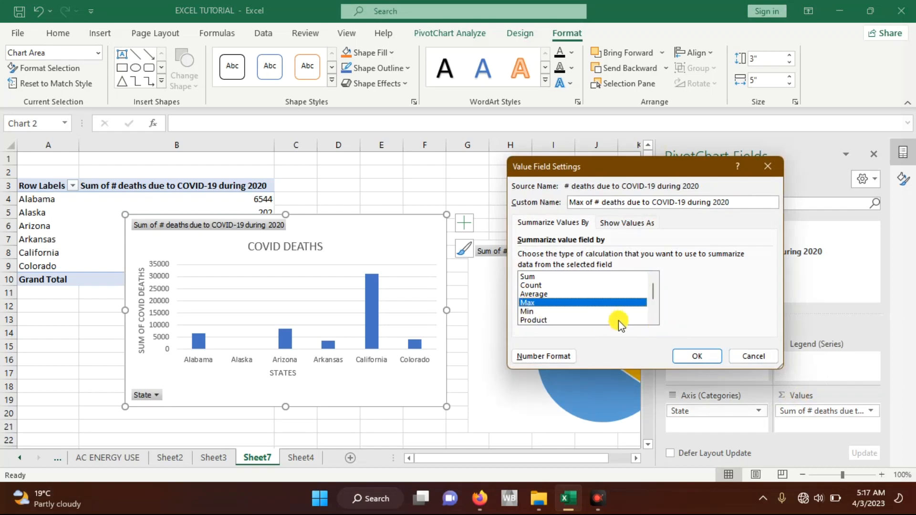
pyautogui.click(693, 357)
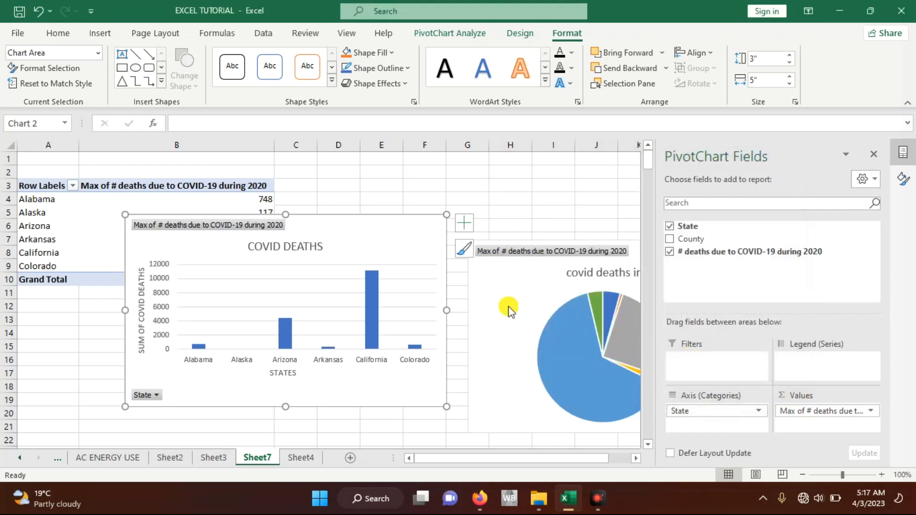
# Step: Move the column chart down to inspect the states' maximum deaths in the PivotTable, and return it beside the pie chart
pyautogui.moveTo(366, 260); pyautogui.dragTo(368, 261)
pyautogui.moveTo(422, 300); pyautogui.dragTo(427, 300)
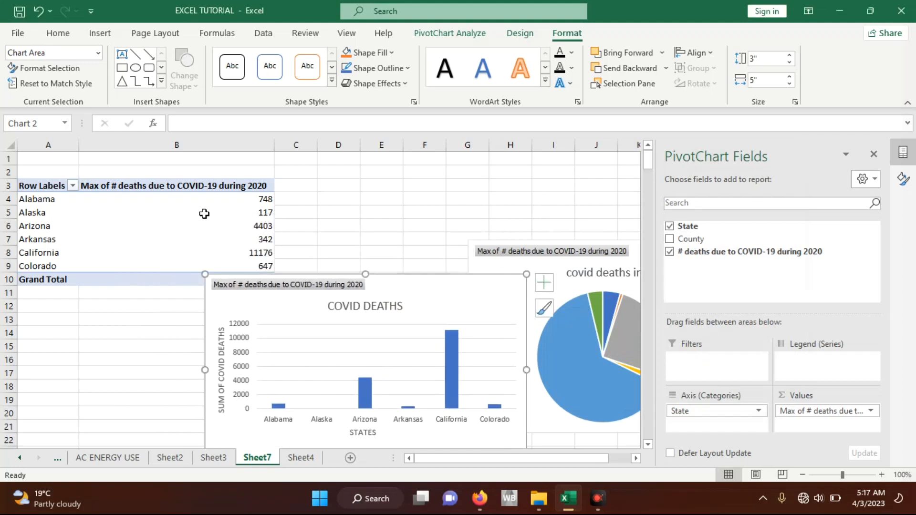
pyautogui.click(268, 203)
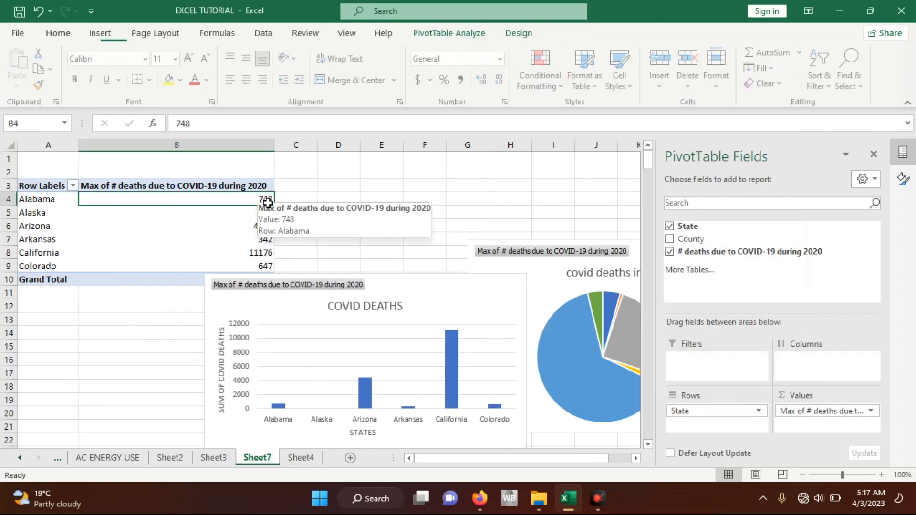
pyautogui.click(248, 218)
pyautogui.click(246, 252)
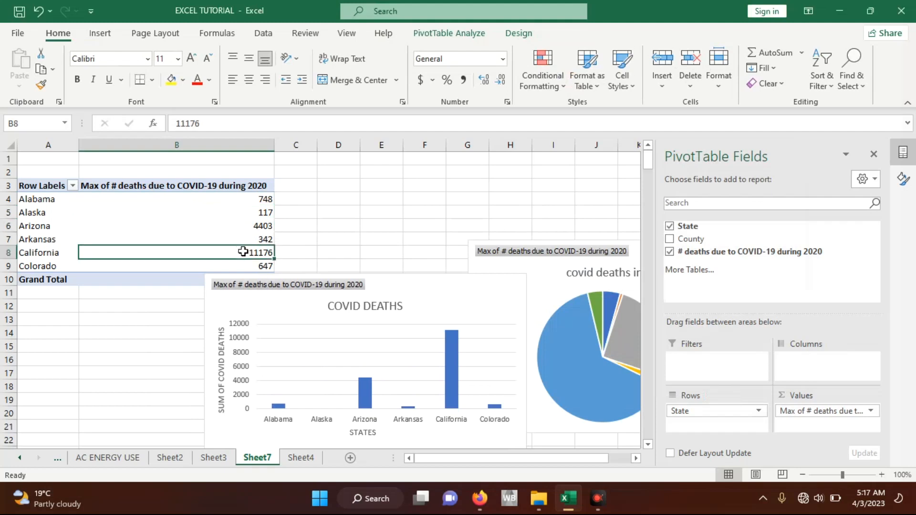
pyautogui.click(239, 238)
pyautogui.moveTo(439, 282); pyautogui.dragTo(384, 218)
pyautogui.click(854, 411)
pyautogui.click(793, 395)
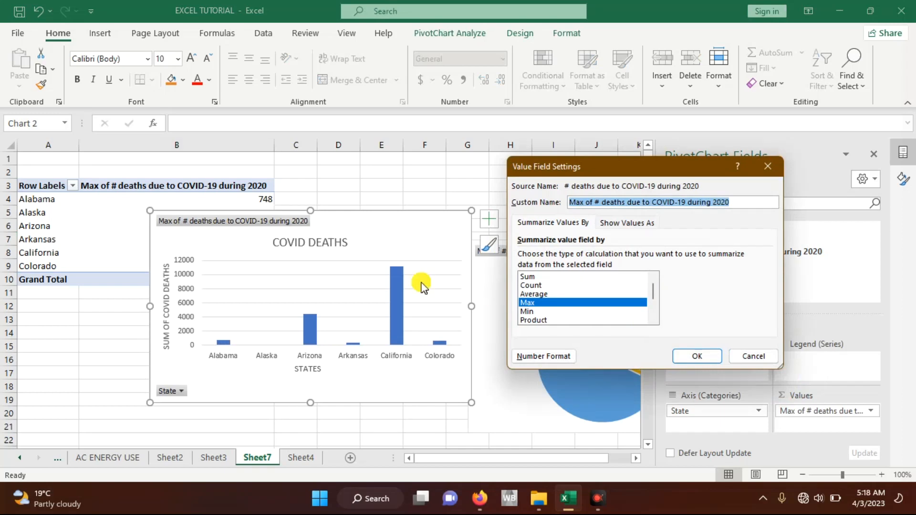
pyautogui.click(750, 356)
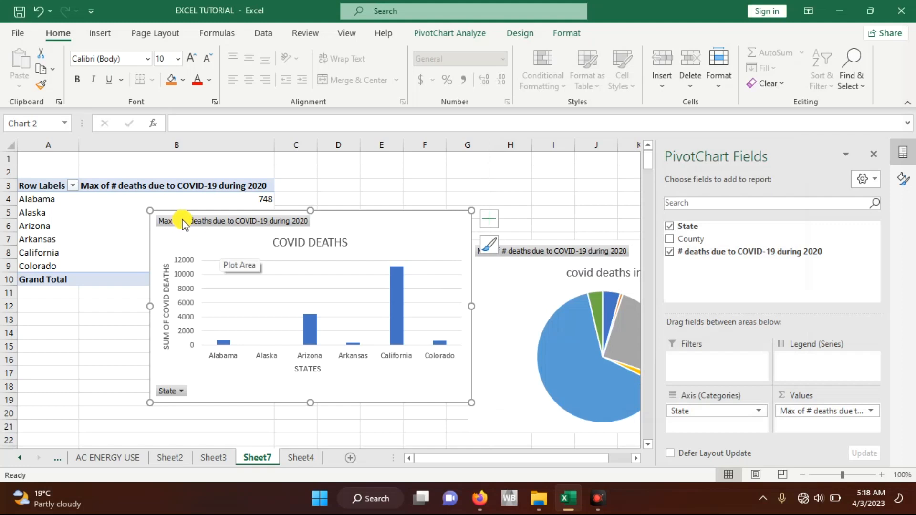